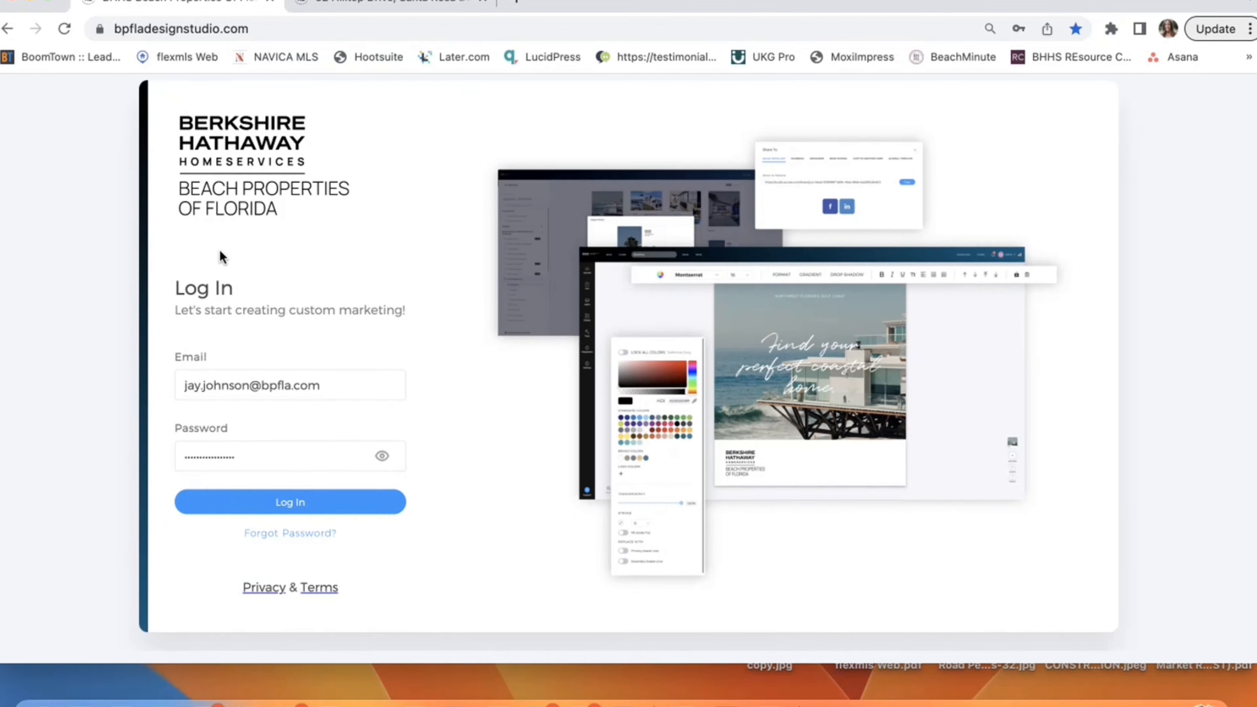
Log in with the prefilled e-mail and the unmasked account password, and agree to the Terms of Use
{"action": "left_click", "coordinate": [329, 397]}
{"action": "left_click_drag", "start_coordinate": [329, 397], "coordinate": [202, 397]}
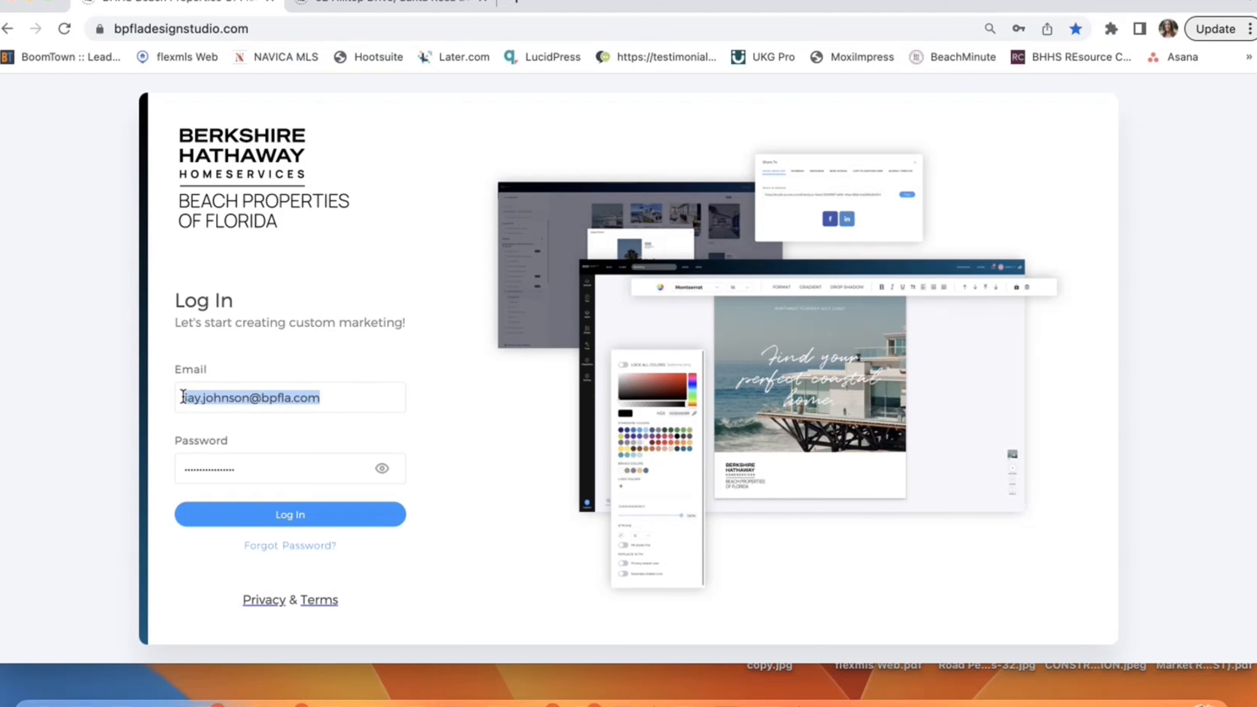
{"action": "left_click", "coordinate": [257, 473]}
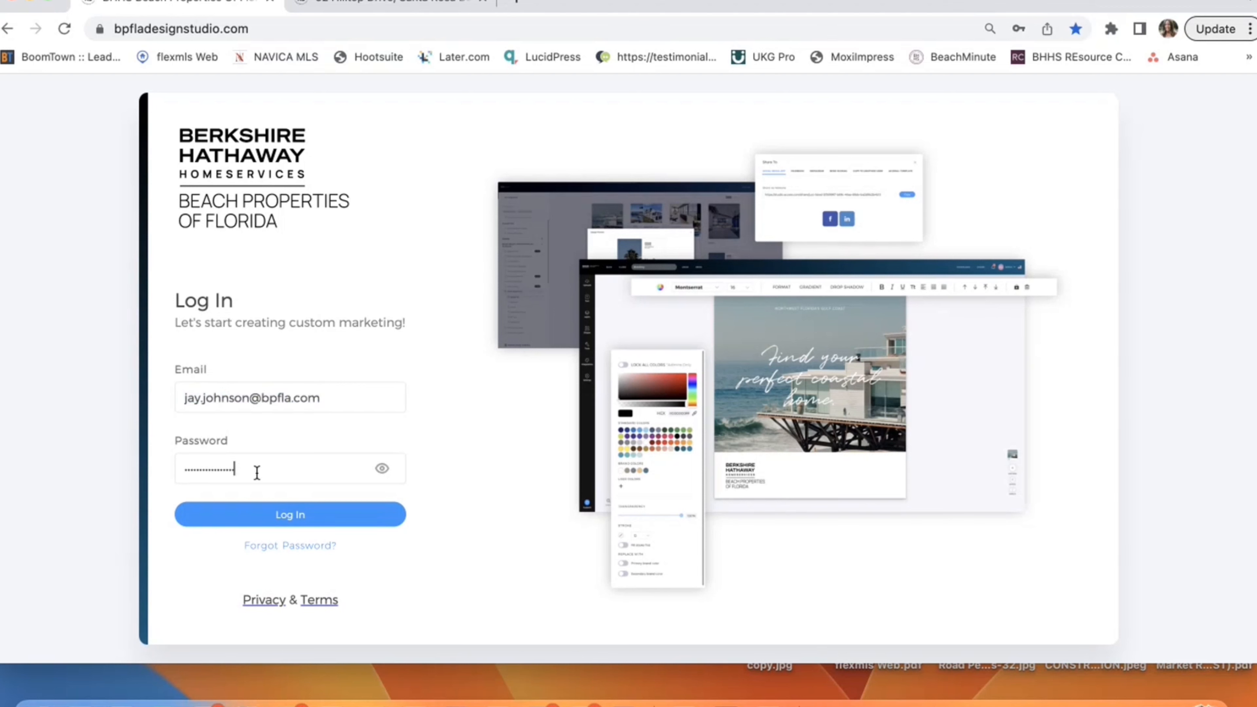
{"action": "left_click", "coordinate": [382, 470]}
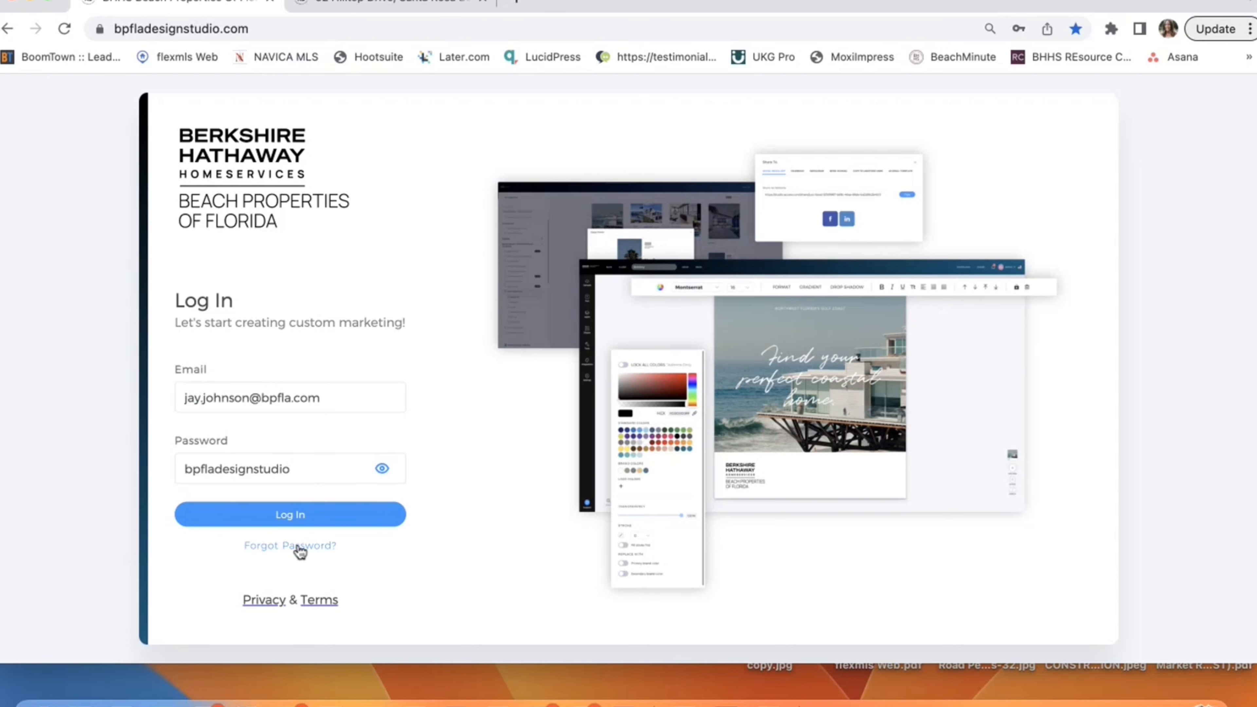
{"action": "left_click", "coordinate": [289, 516]}
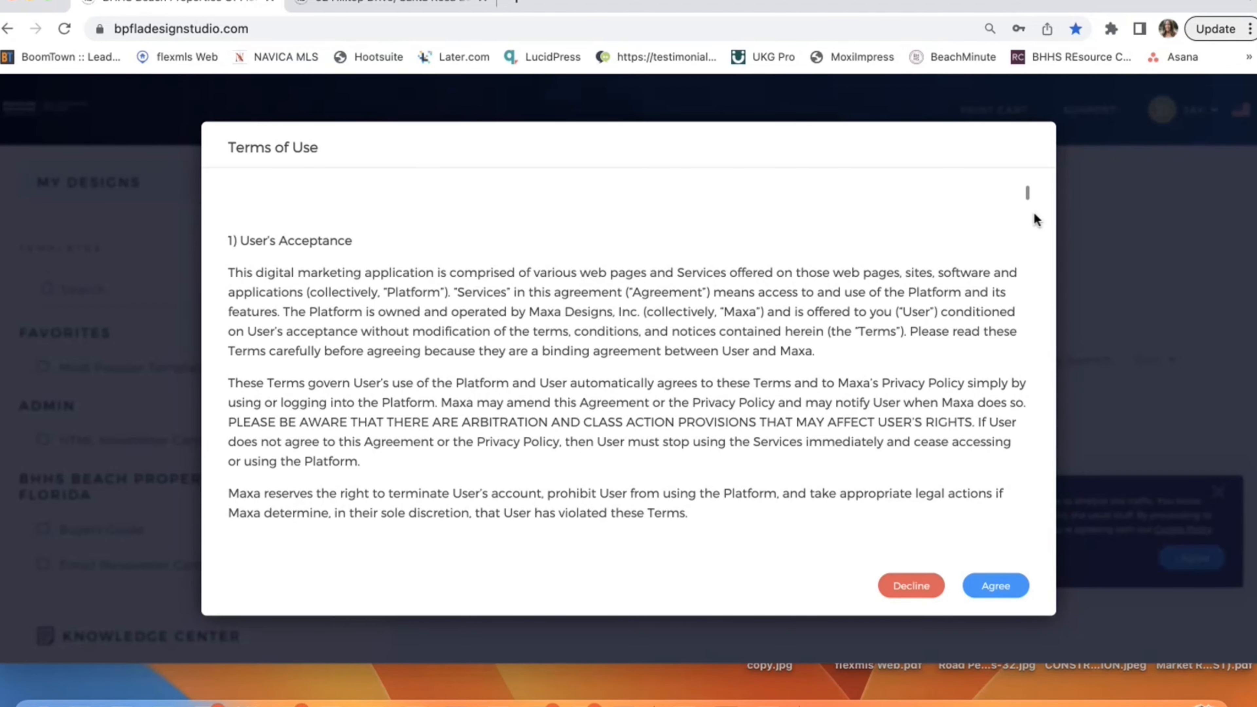
{"action": "left_click_drag", "start_coordinate": [1028, 198], "coordinate": [1001, 555]}
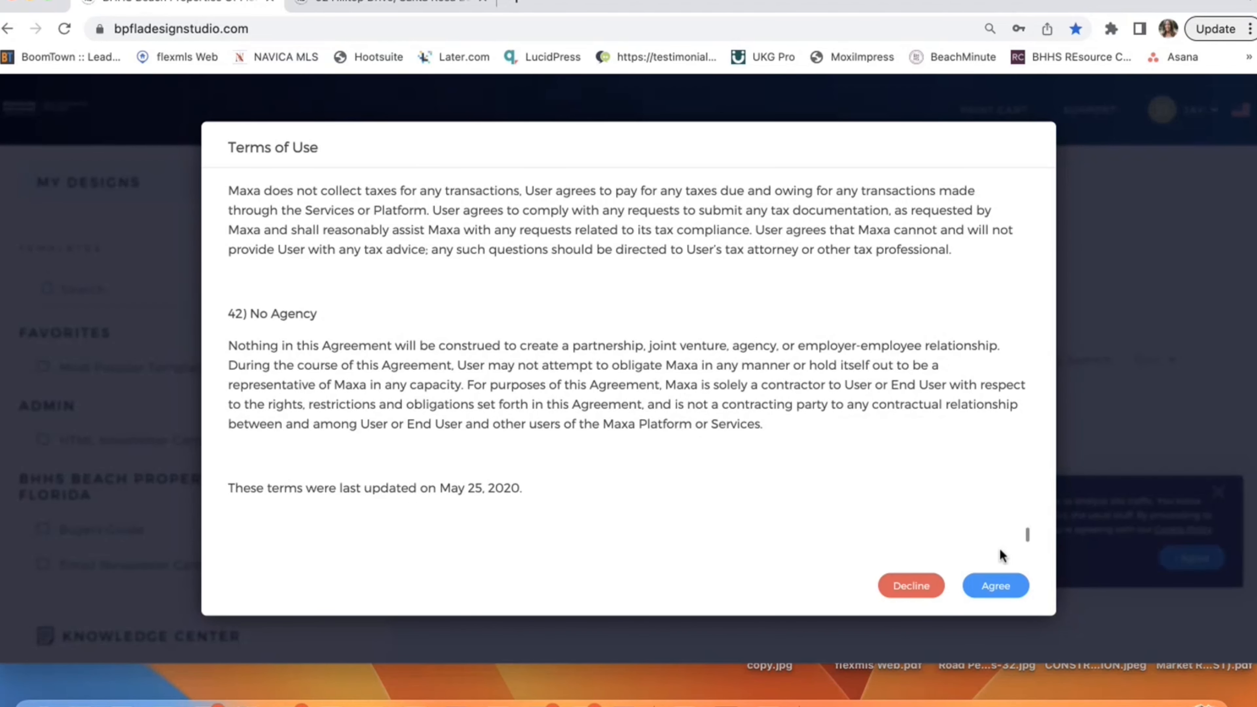
{"action": "left_click", "coordinate": [995, 587]}
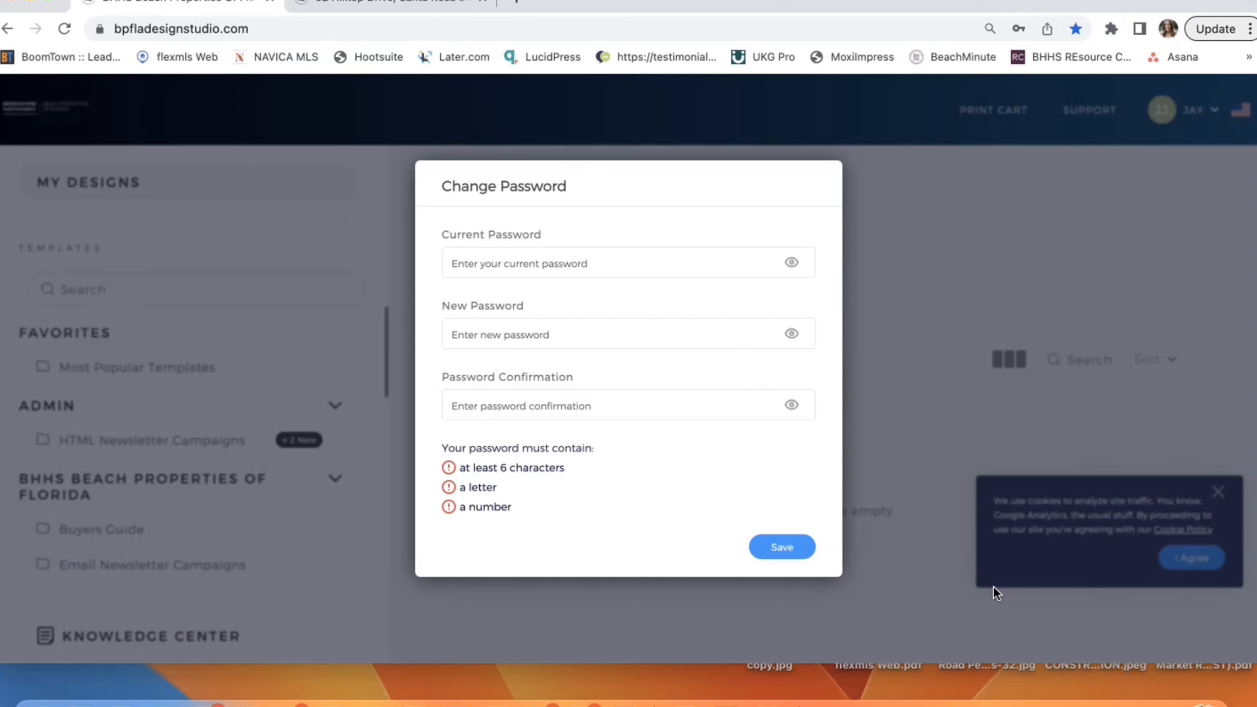
Change the account password by entering the current and confirmed new passwords, declining the browser's password update and accepting the cookie notice
{"action": "left_click", "coordinate": [571, 267]}
{"action": "type", "text": "****"}
{"action": "key", "text": "Tab"}
{"action": "type", "text": "*************"}
{"action": "key", "text": "Tab"}
{"action": "type", "text": "****"}
{"action": "left_click", "coordinate": [795, 549]}
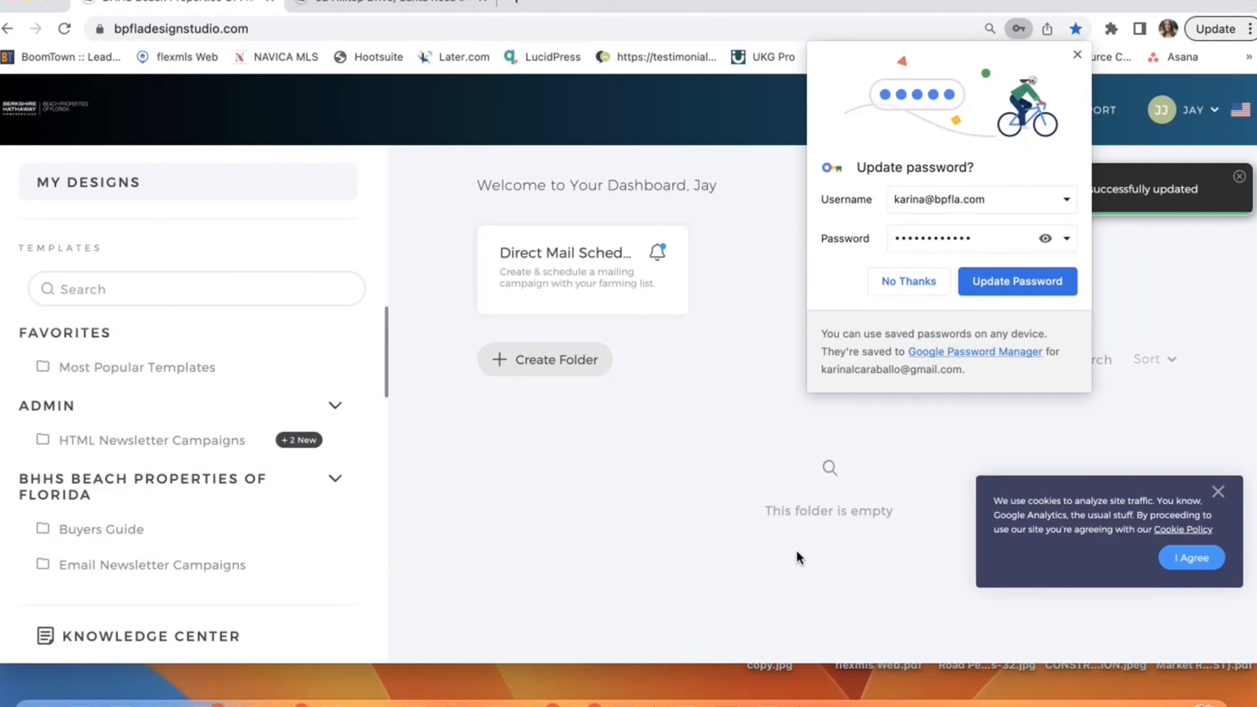
{"action": "left_click", "coordinate": [886, 282]}
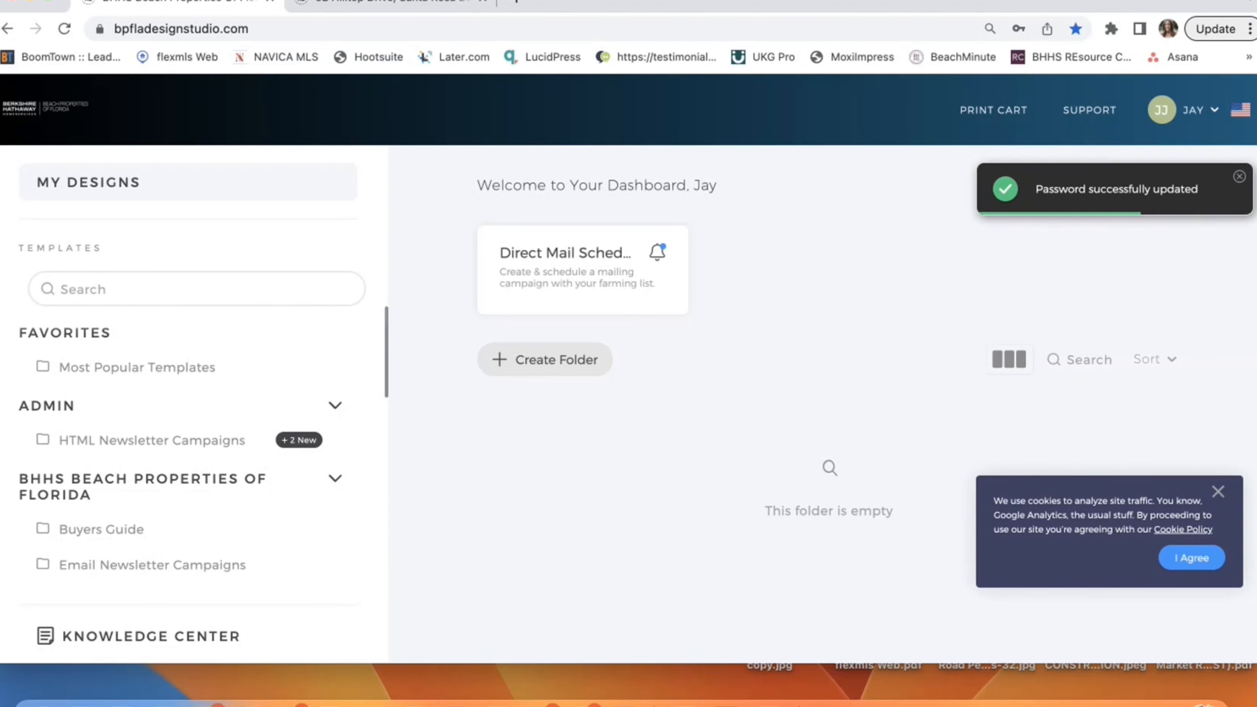
{"action": "left_click", "coordinate": [1186, 564]}
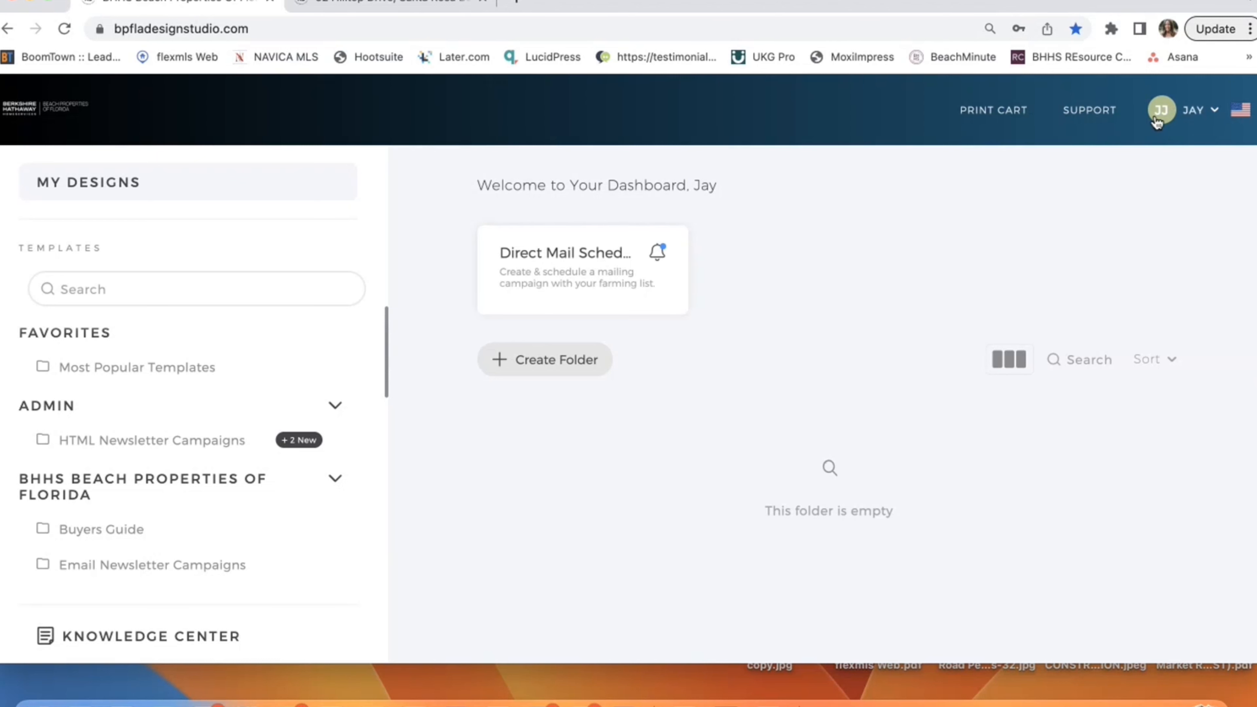
Upload a profile photo in the account information and submit it with the full image as the crop
{"action": "left_click", "coordinate": [1173, 118]}
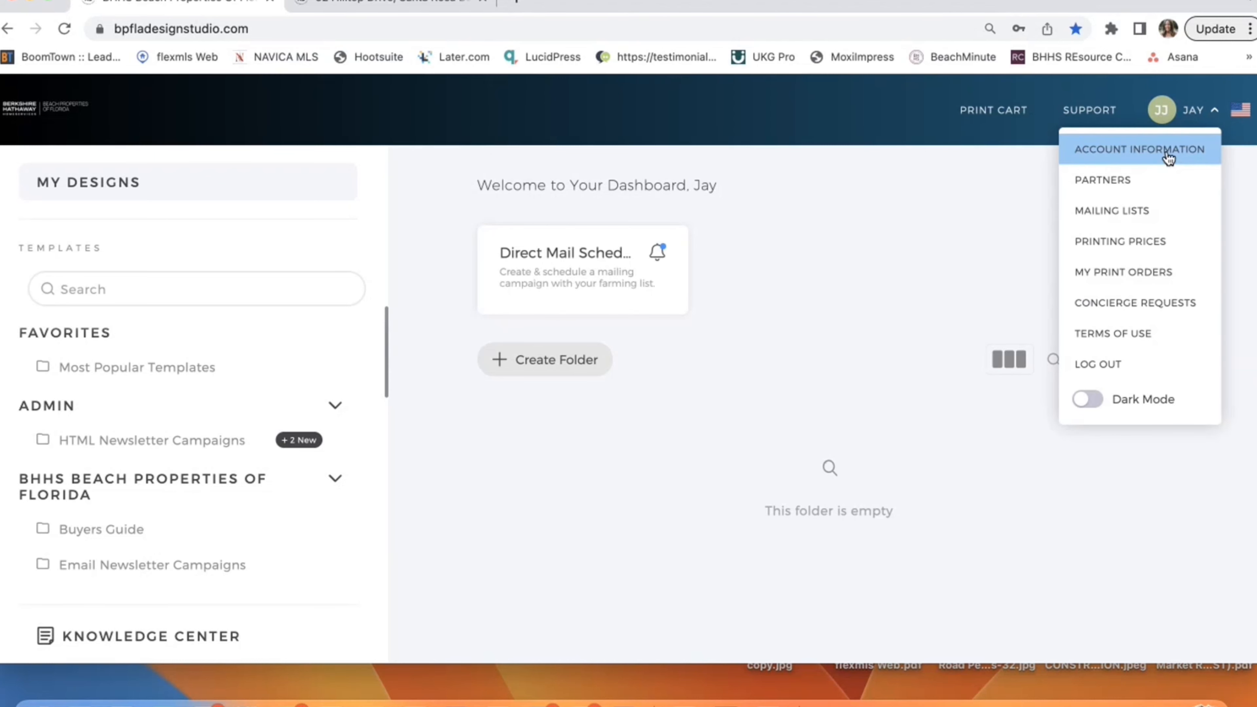
{"action": "left_click", "coordinate": [1169, 157]}
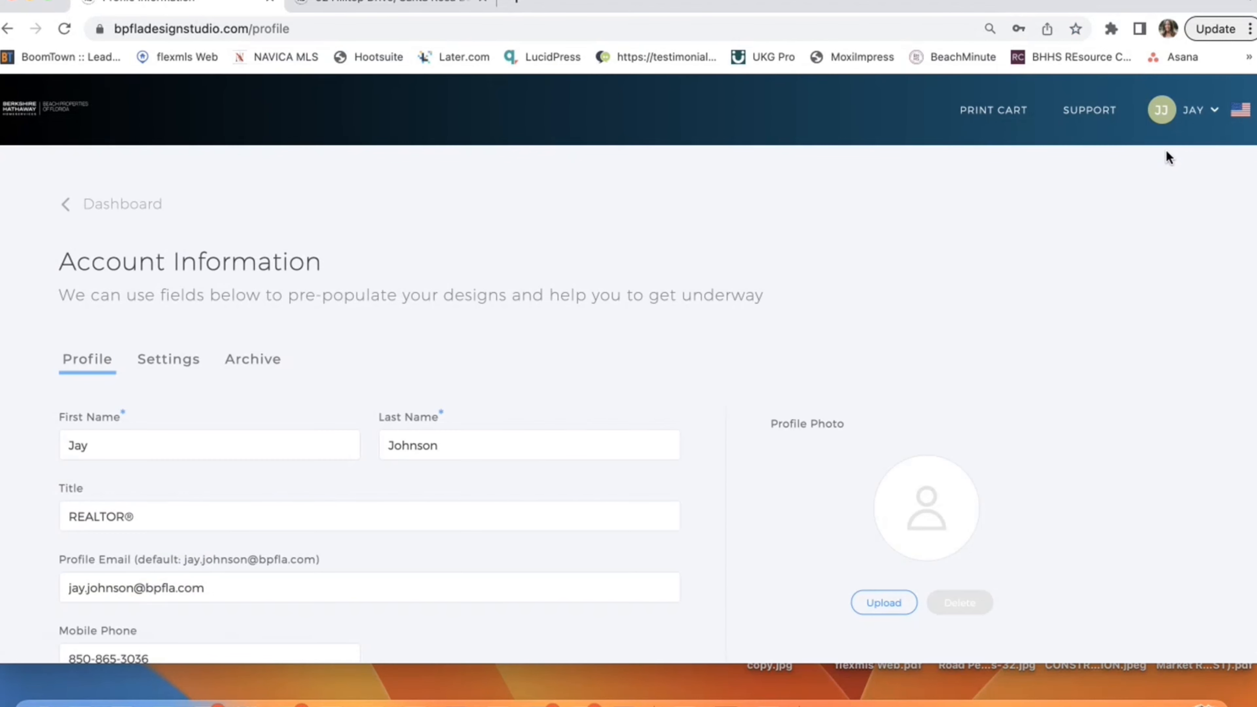
{"action": "scroll", "coordinate": [902, 358], "scroll_direction": "down", "scroll_amount": 4}
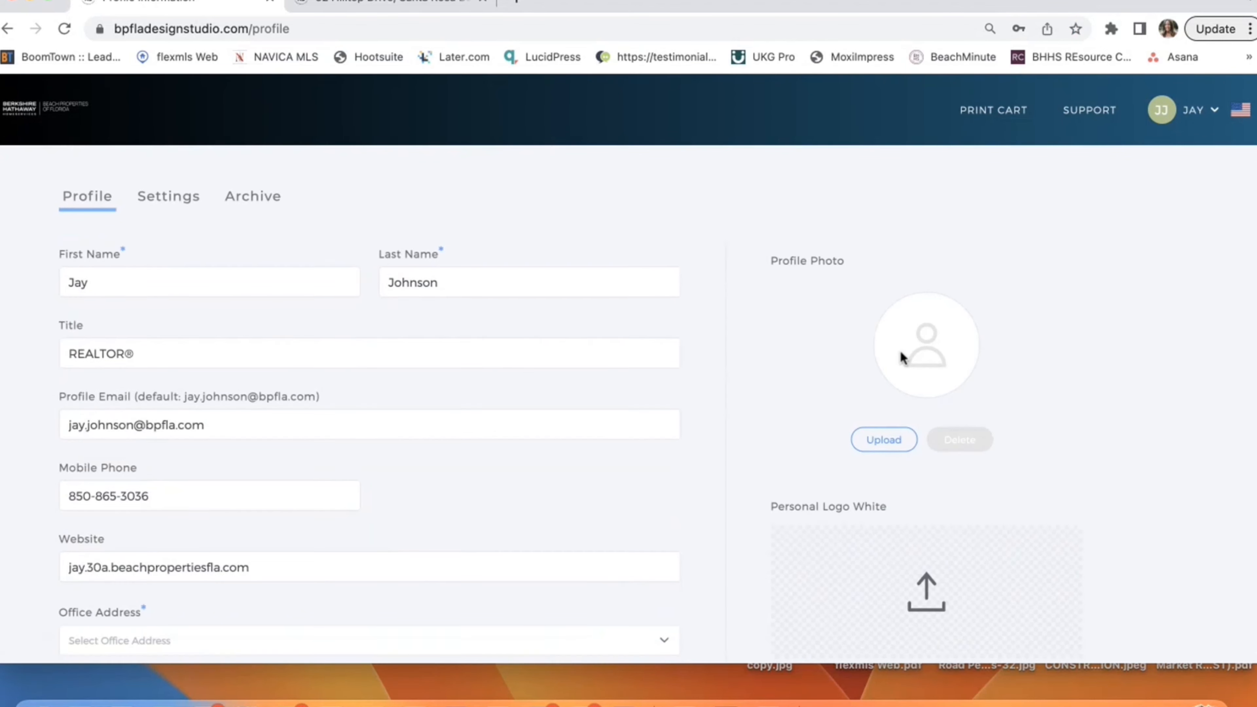
{"action": "scroll", "coordinate": [901, 352], "scroll_direction": "down", "scroll_amount": 1}
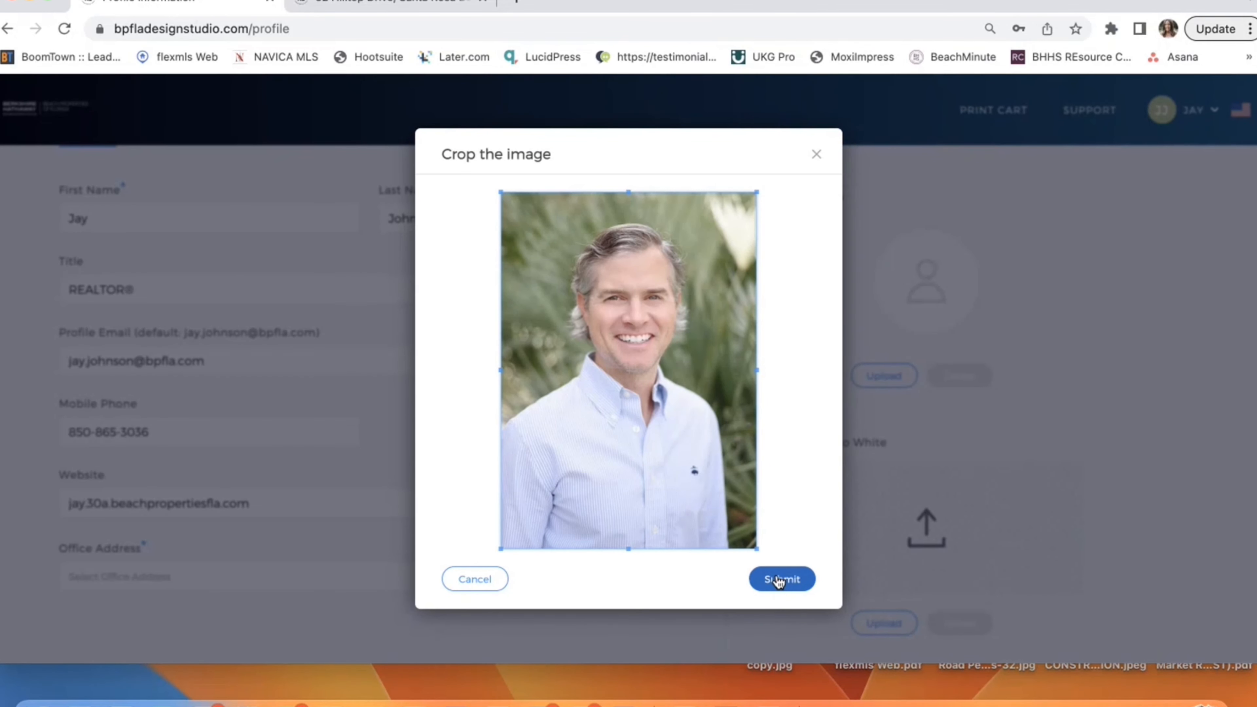
{"action": "left_click", "coordinate": [779, 581]}
Set the office address to the first Santa Rosa Beach option, save the profile and return to the dashboard, accepting the cookie notice
{"action": "left_click", "coordinate": [208, 592]}
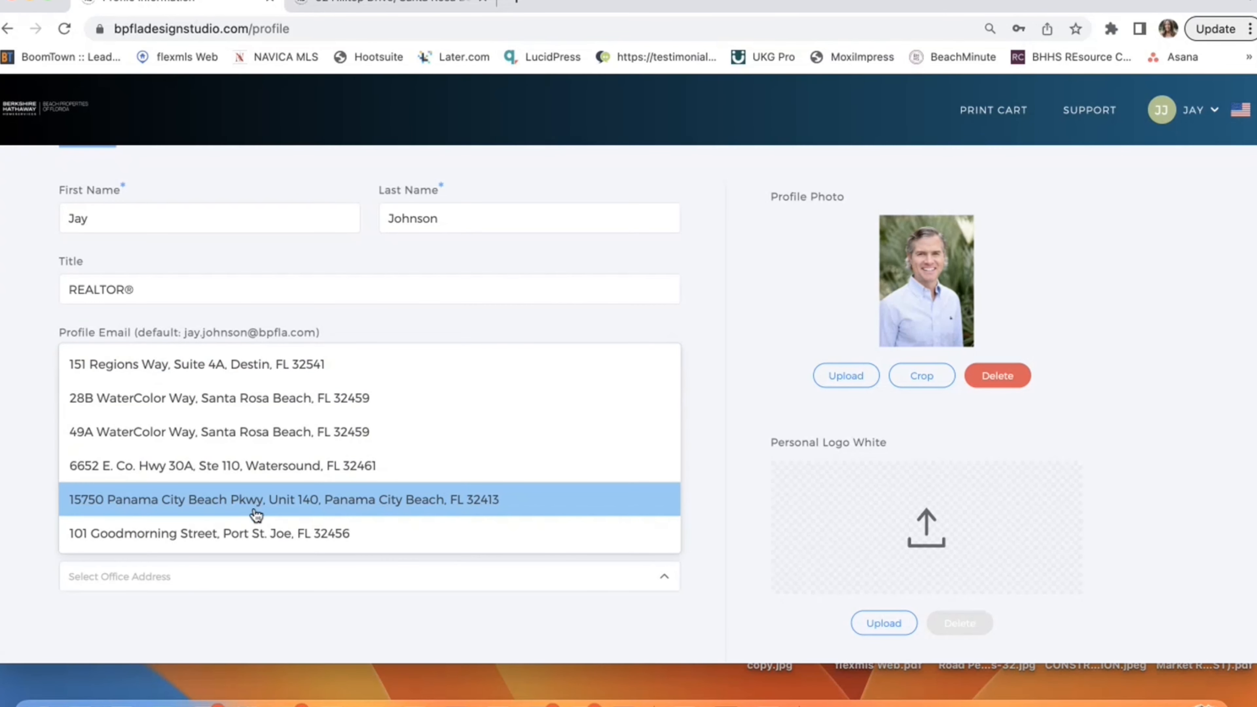
{"action": "left_click", "coordinate": [225, 404]}
{"action": "scroll", "coordinate": [661, 618], "scroll_direction": "down", "scroll_amount": 10}
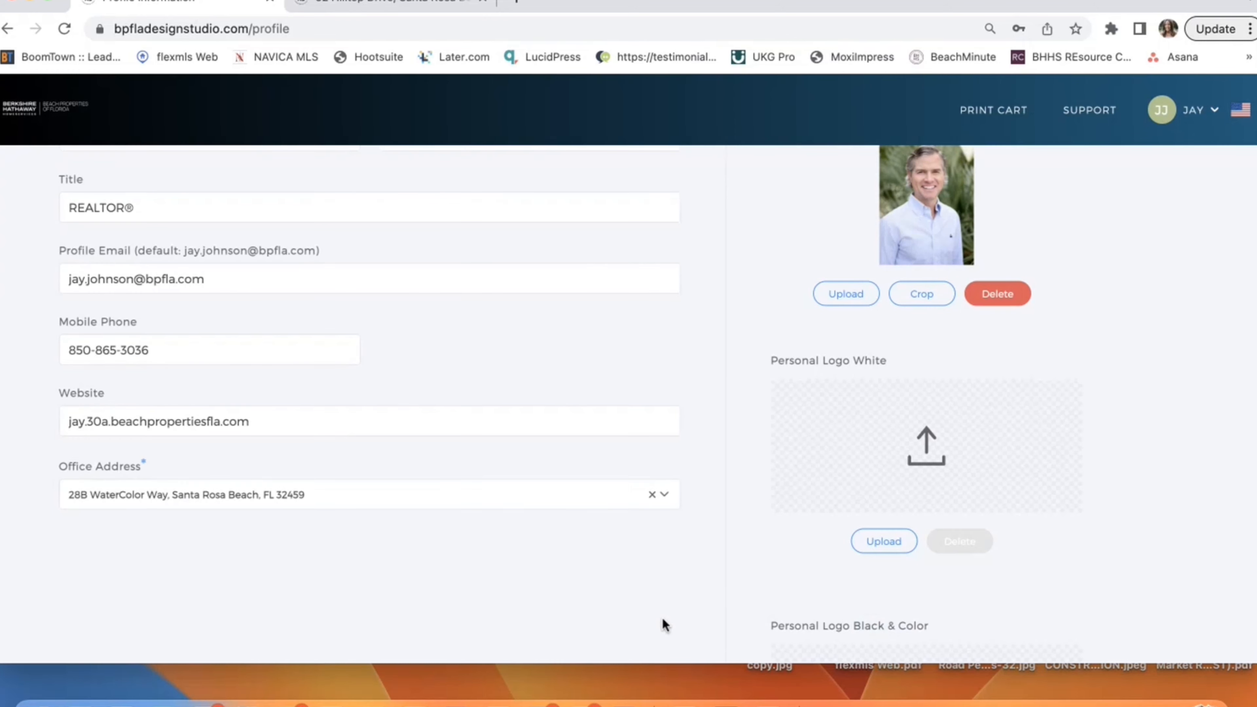
{"action": "left_click", "coordinate": [235, 615]}
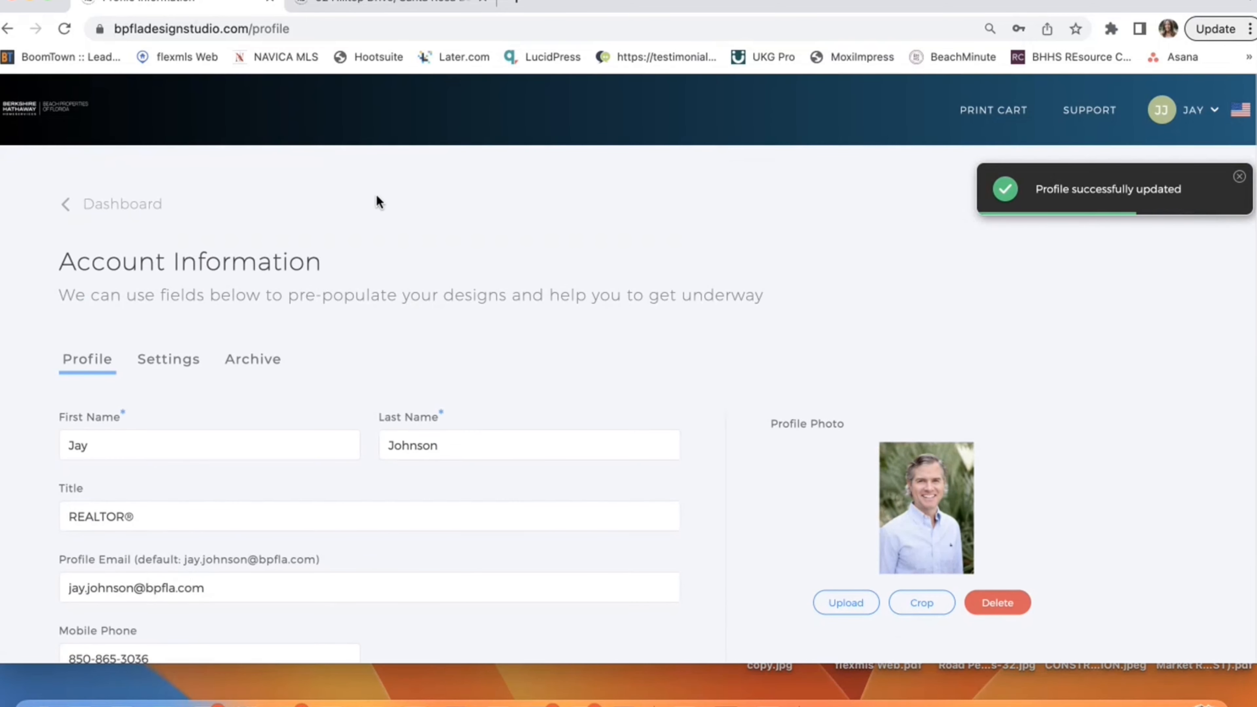
{"action": "left_click", "coordinate": [141, 213]}
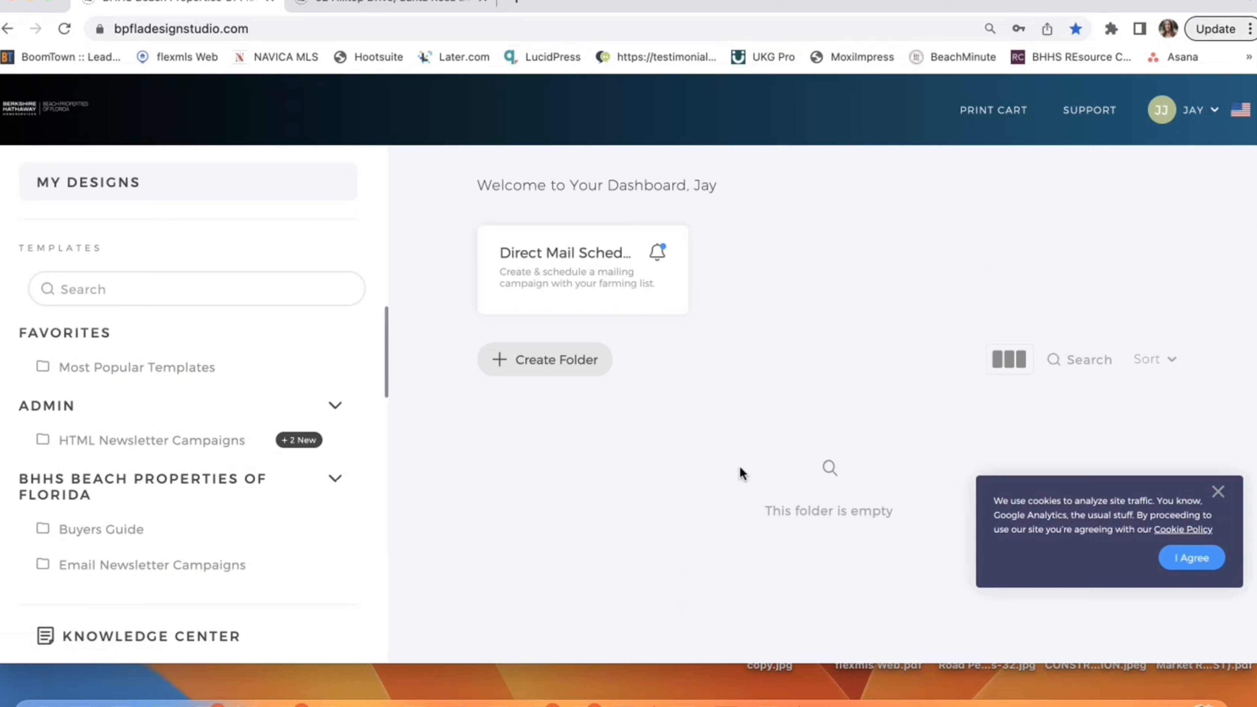
{"action": "left_click", "coordinate": [1185, 554]}
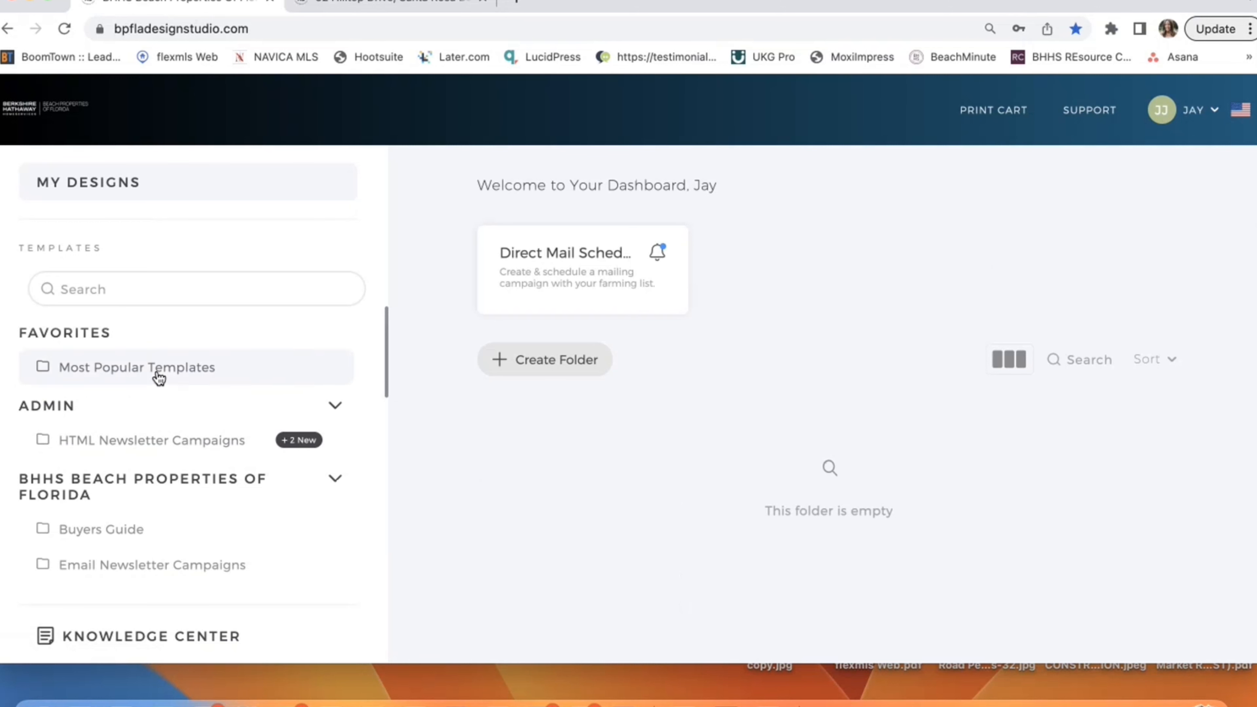
Look through the Most Popular Templates collection
{"action": "left_click", "coordinate": [119, 364]}
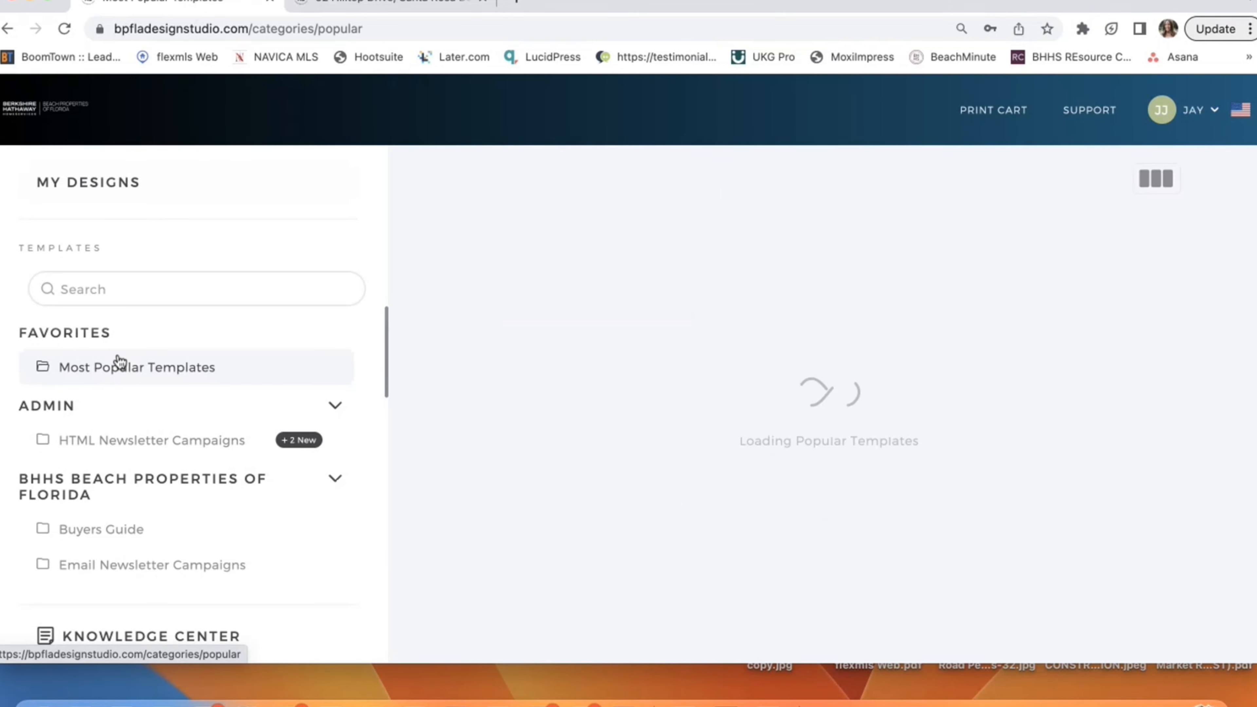
{"action": "scroll", "coordinate": [599, 371], "scroll_direction": "down", "scroll_amount": 10}
{"action": "scroll", "coordinate": [599, 374], "scroll_direction": "down", "scroll_amount": 5}
{"action": "scroll", "coordinate": [599, 373], "scroll_direction": "up", "scroll_amount": 15}
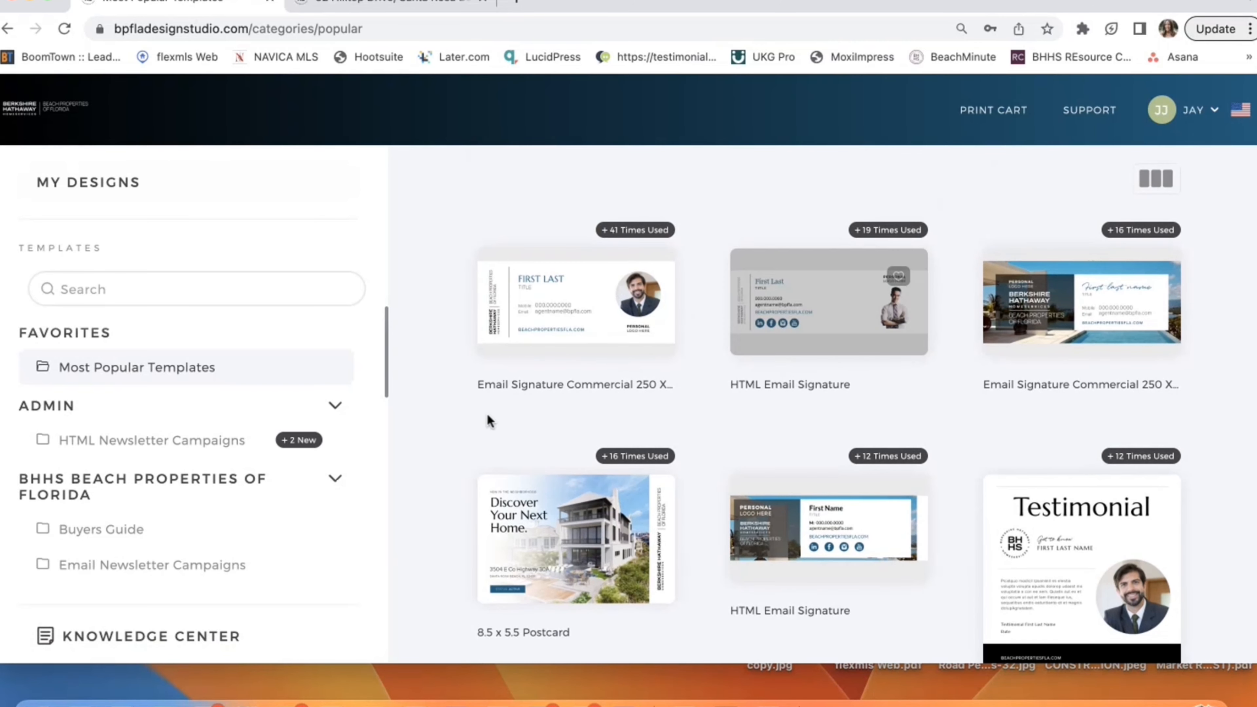
Look over the template categories under BHHS Beach Properties of Florida, collapsing and re-expanding the group
{"action": "scroll", "coordinate": [170, 501], "scroll_direction": "down", "scroll_amount": 2}
{"action": "scroll", "coordinate": [170, 501], "scroll_direction": "down", "scroll_amount": 1}
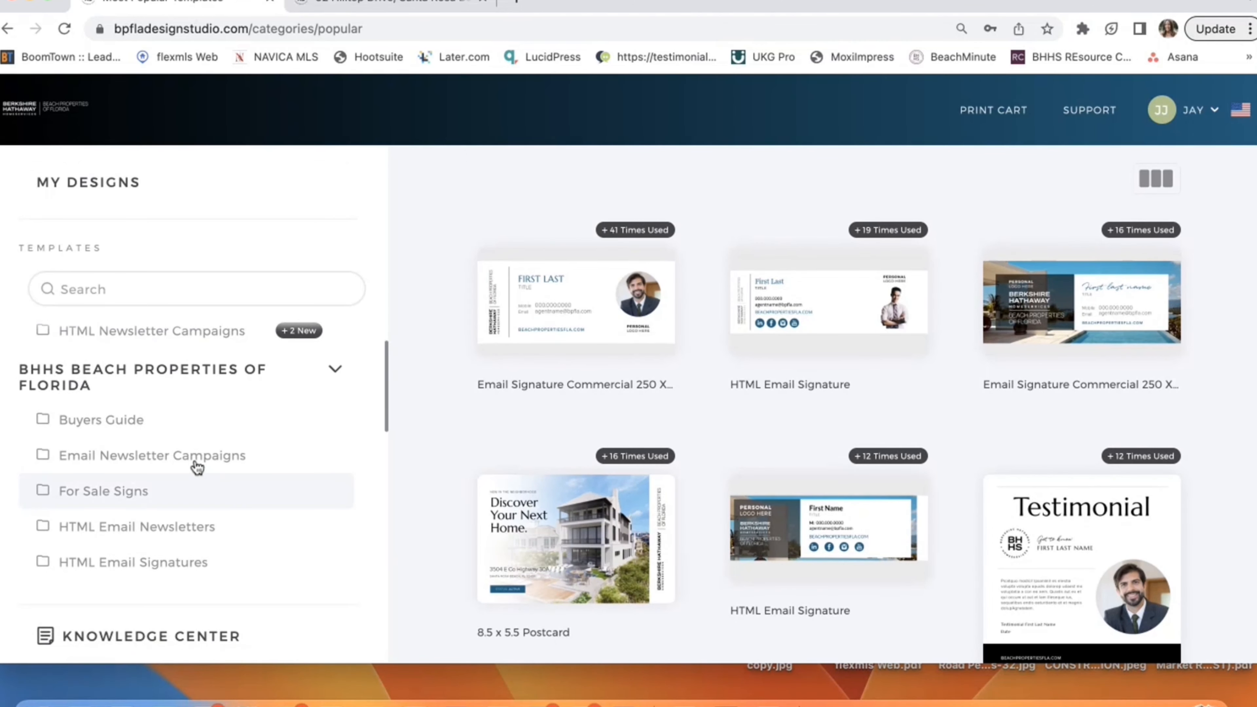
{"action": "scroll", "coordinate": [168, 365], "scroll_direction": "down", "scroll_amount": 1}
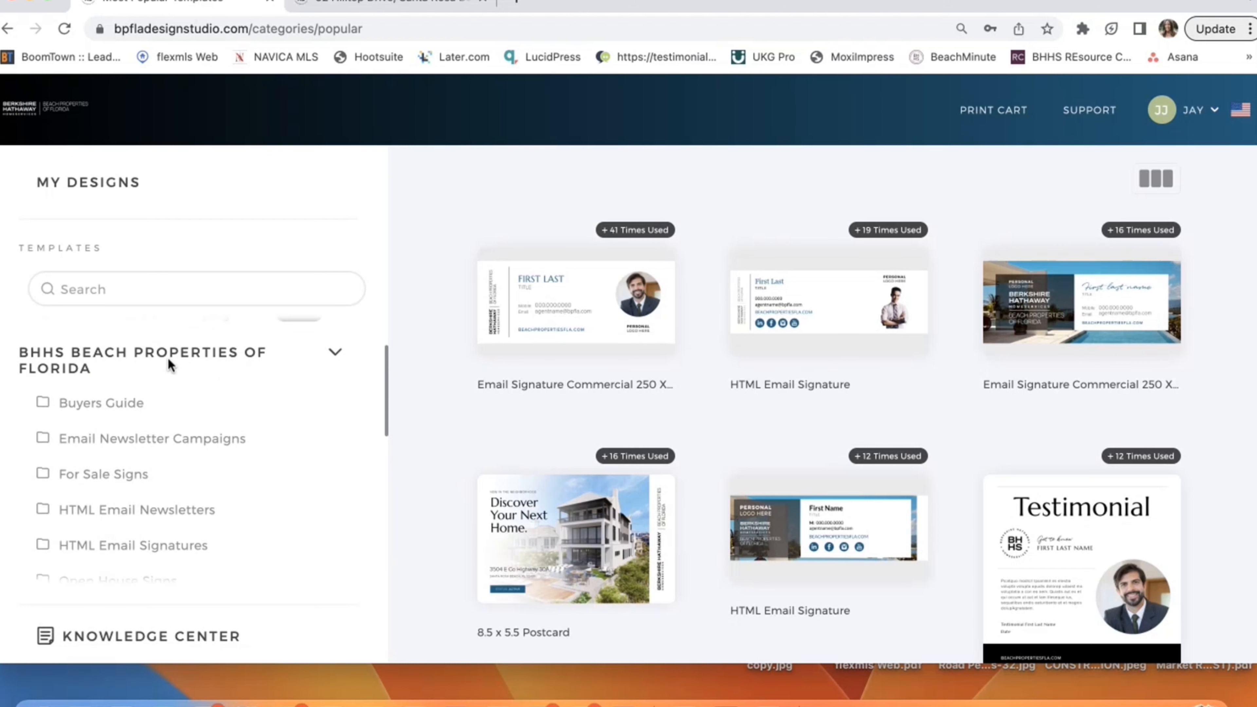
{"action": "left_click", "coordinate": [297, 337]}
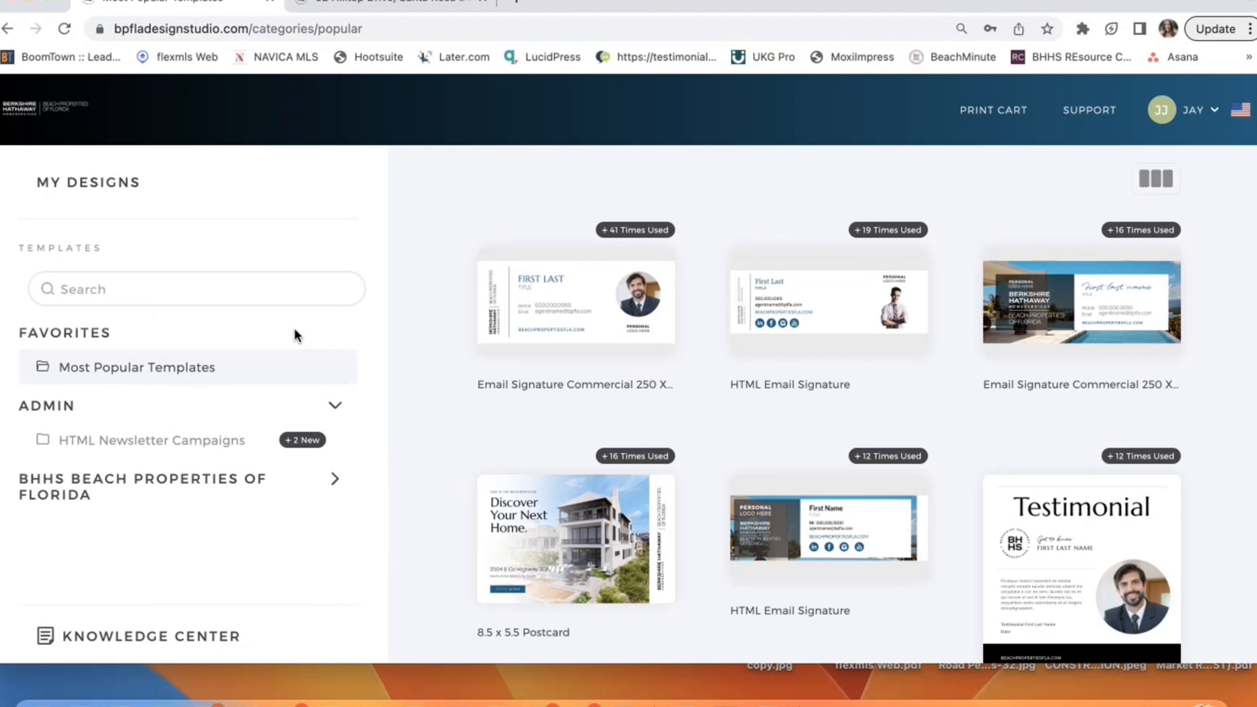
{"action": "left_click", "coordinate": [271, 491]}
{"action": "scroll", "coordinate": [231, 525], "scroll_direction": "down", "scroll_amount": 3}
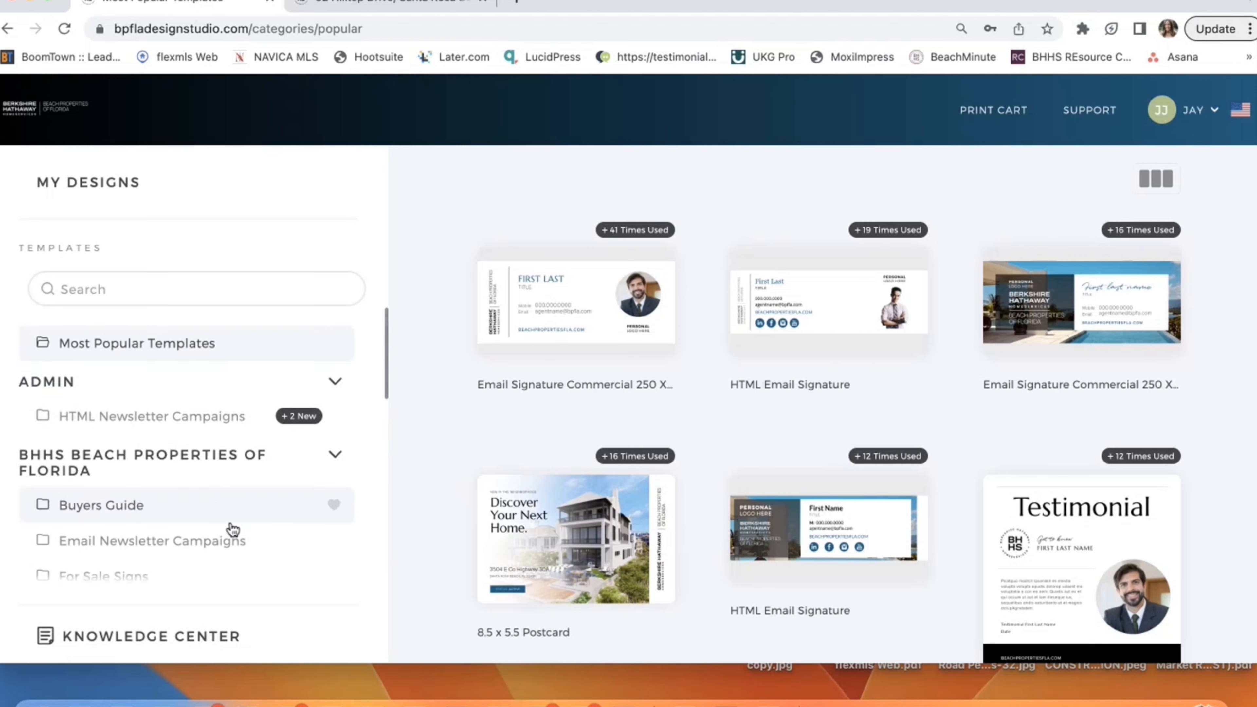
Browse the Buyers Guide, Email Newsletter Campaigns, For Sale Signs, HTML Email Newsletters, HTML Email Signatures, Open House Signs and Social Media Posts templates
{"action": "left_click", "coordinate": [133, 376]}
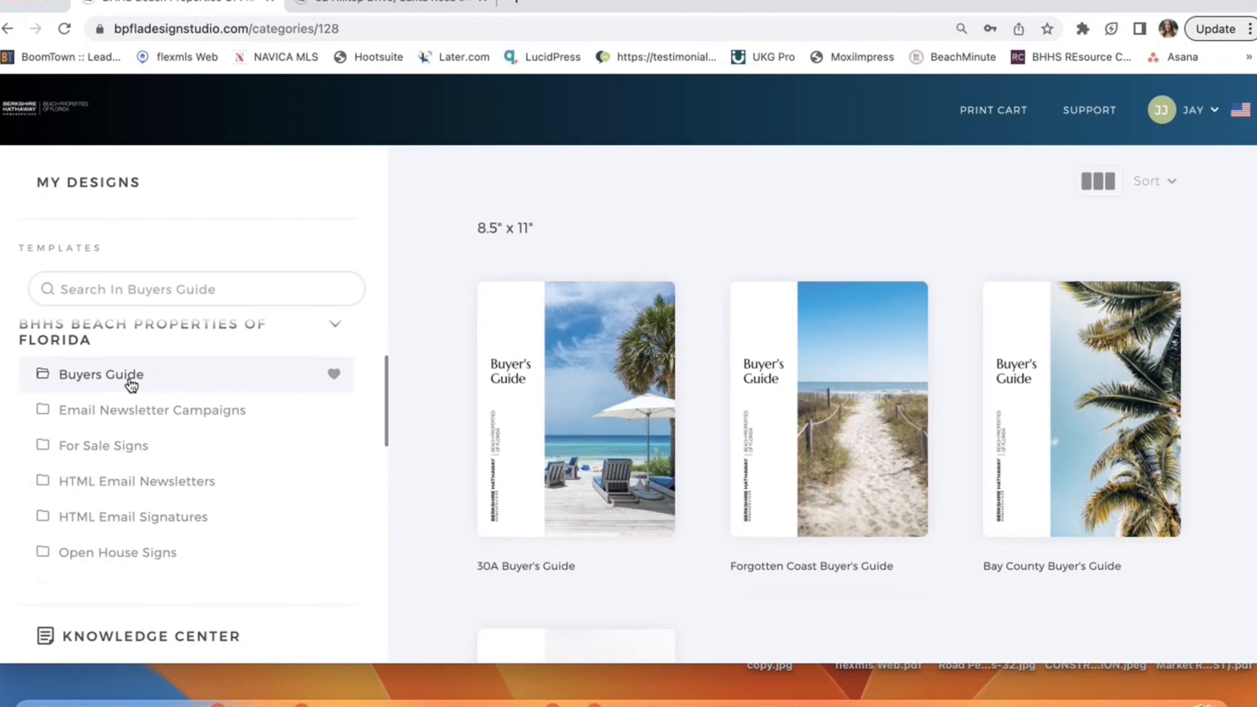
{"action": "left_click", "coordinate": [140, 414]}
{"action": "left_click", "coordinate": [126, 444]}
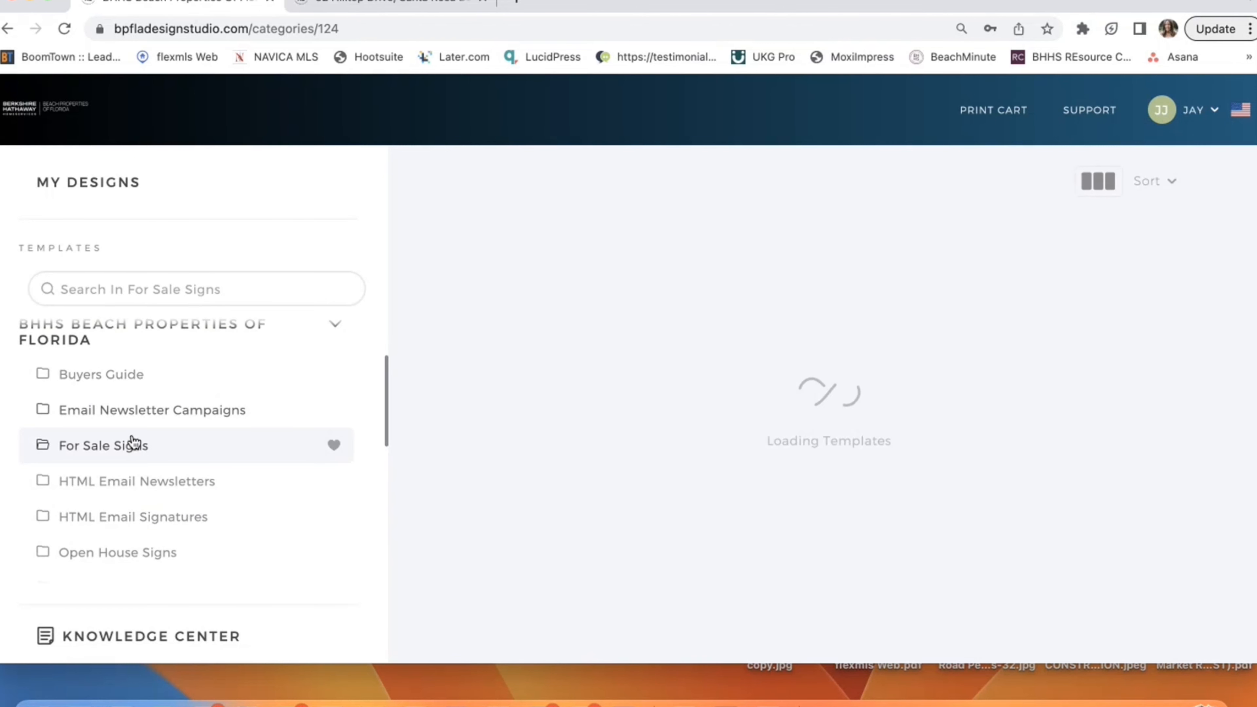
{"action": "left_click", "coordinate": [133, 481]}
{"action": "left_click", "coordinate": [137, 510]}
{"action": "scroll", "coordinate": [137, 515], "scroll_direction": "down", "scroll_amount": 2}
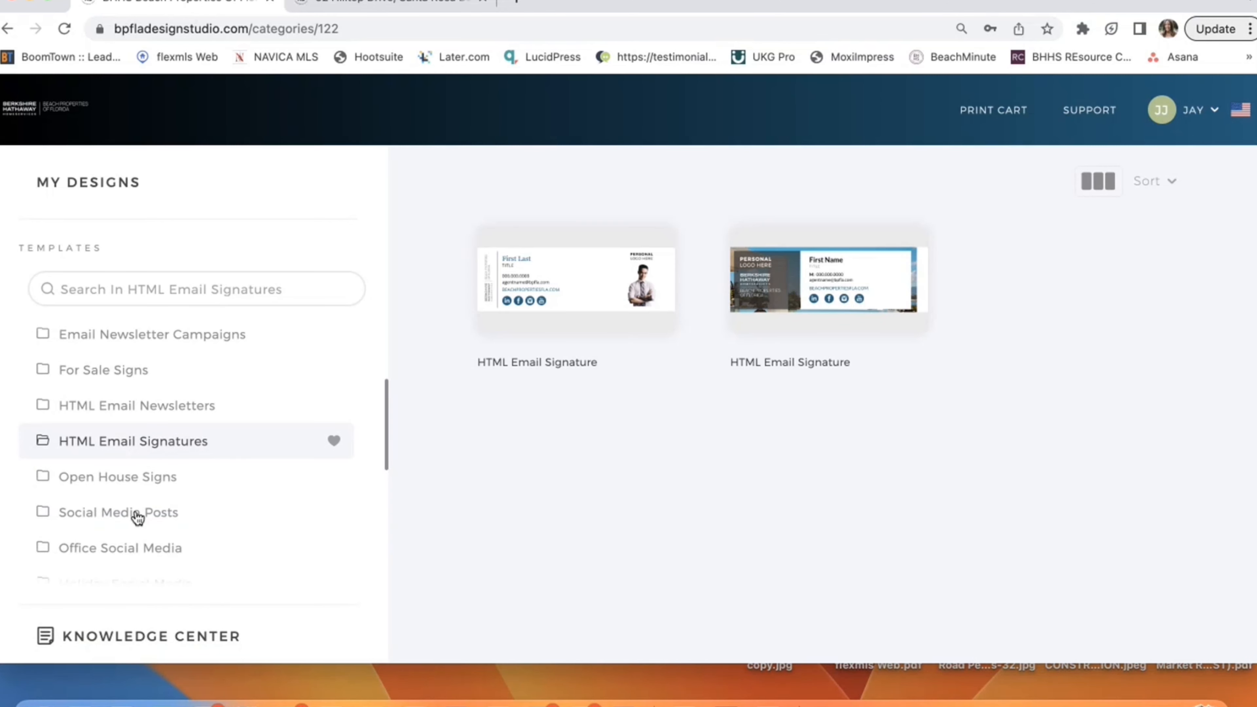
{"action": "left_click", "coordinate": [138, 455]}
{"action": "left_click", "coordinate": [140, 485]}
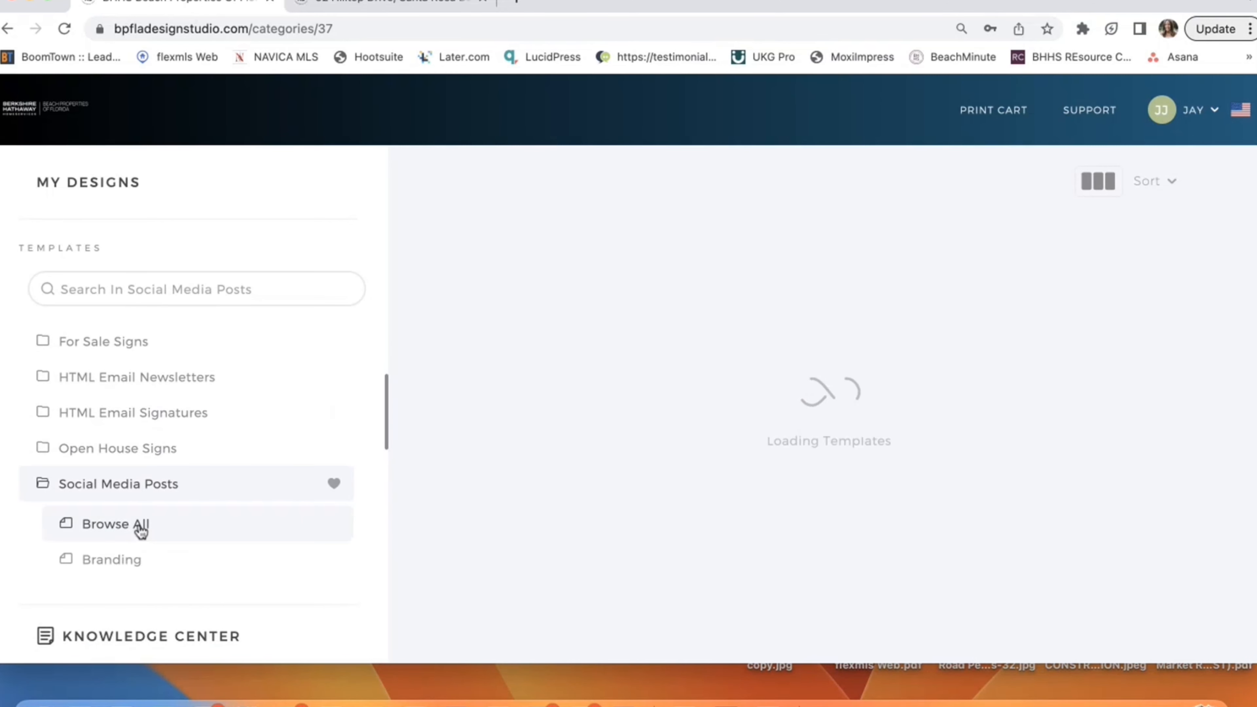
Browse the Office Social Media, Business Cards, Email Signatures and Instagram & Facebook Stories templates
{"action": "scroll", "coordinate": [142, 544], "scroll_direction": "down", "scroll_amount": 5}
{"action": "left_click", "coordinate": [134, 438]}
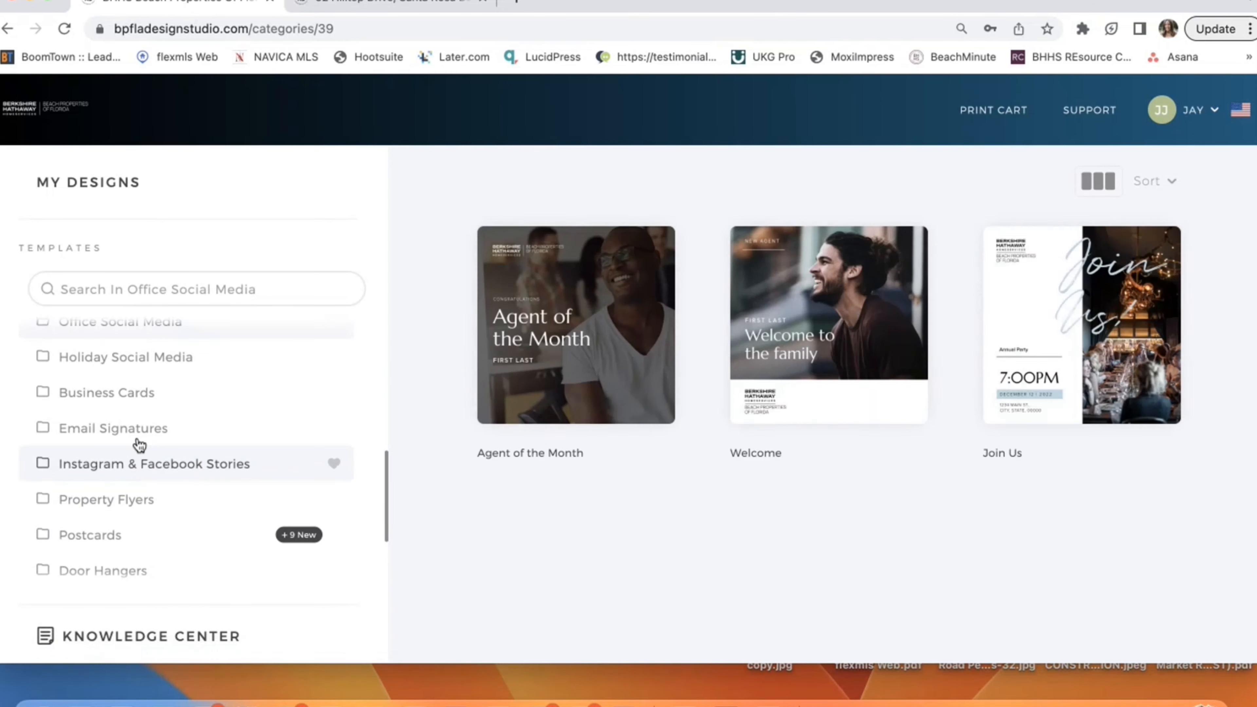
{"action": "left_click", "coordinate": [134, 389]}
{"action": "left_click", "coordinate": [124, 429]}
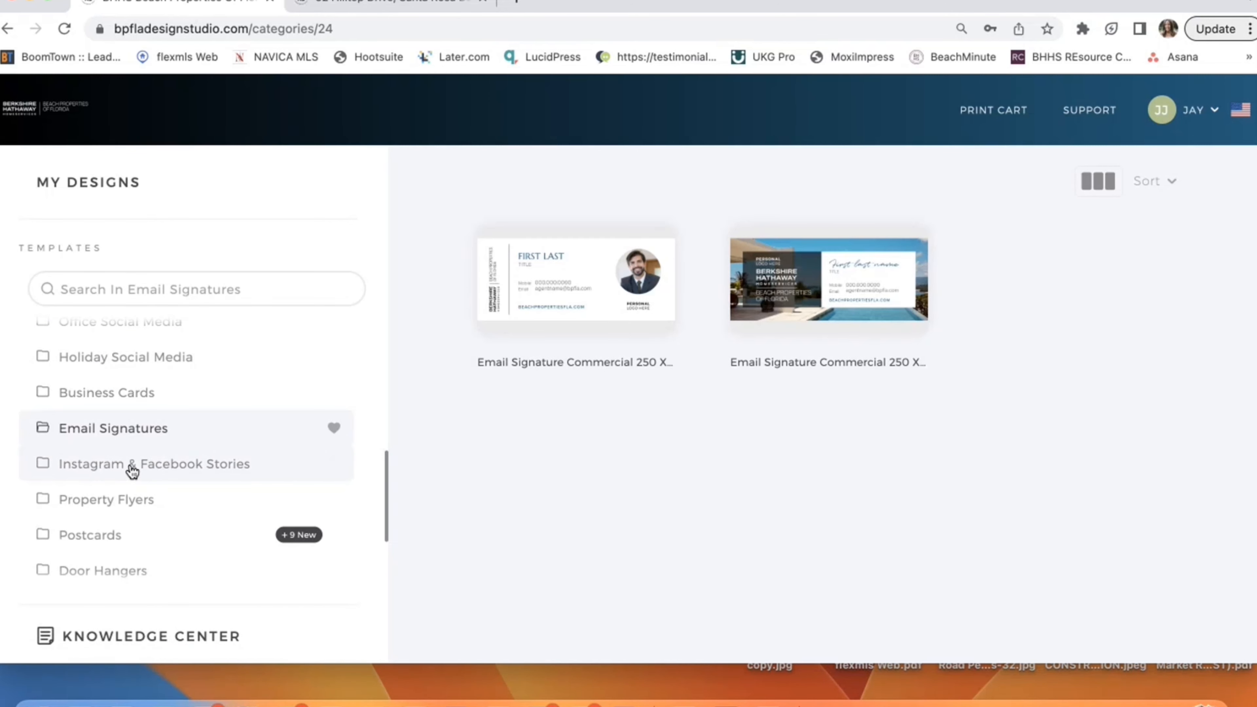
{"action": "left_click", "coordinate": [129, 467]}
Browse the Property Flyers, Postcards, Door Hangers and Property Brochures templates
{"action": "scroll", "coordinate": [124, 523], "scroll_direction": "down", "scroll_amount": 8}
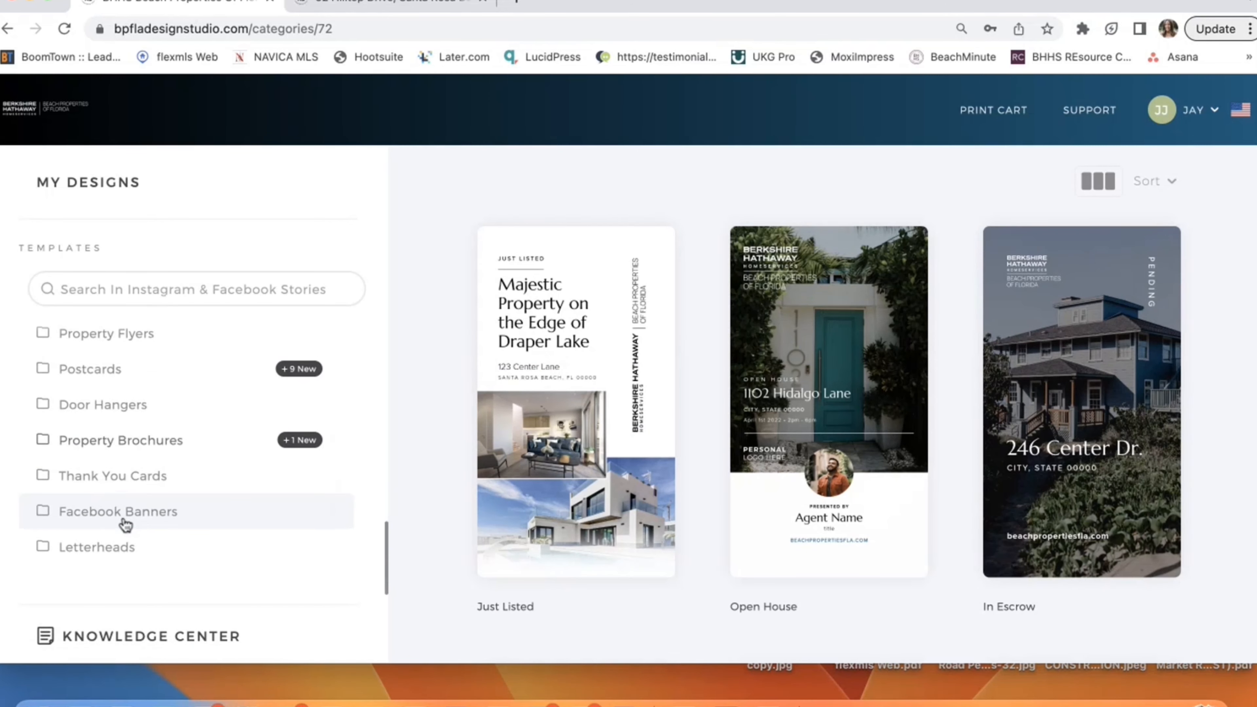
{"action": "left_click", "coordinate": [123, 342]}
{"action": "scroll", "coordinate": [113, 380], "scroll_direction": "down", "scroll_amount": 2}
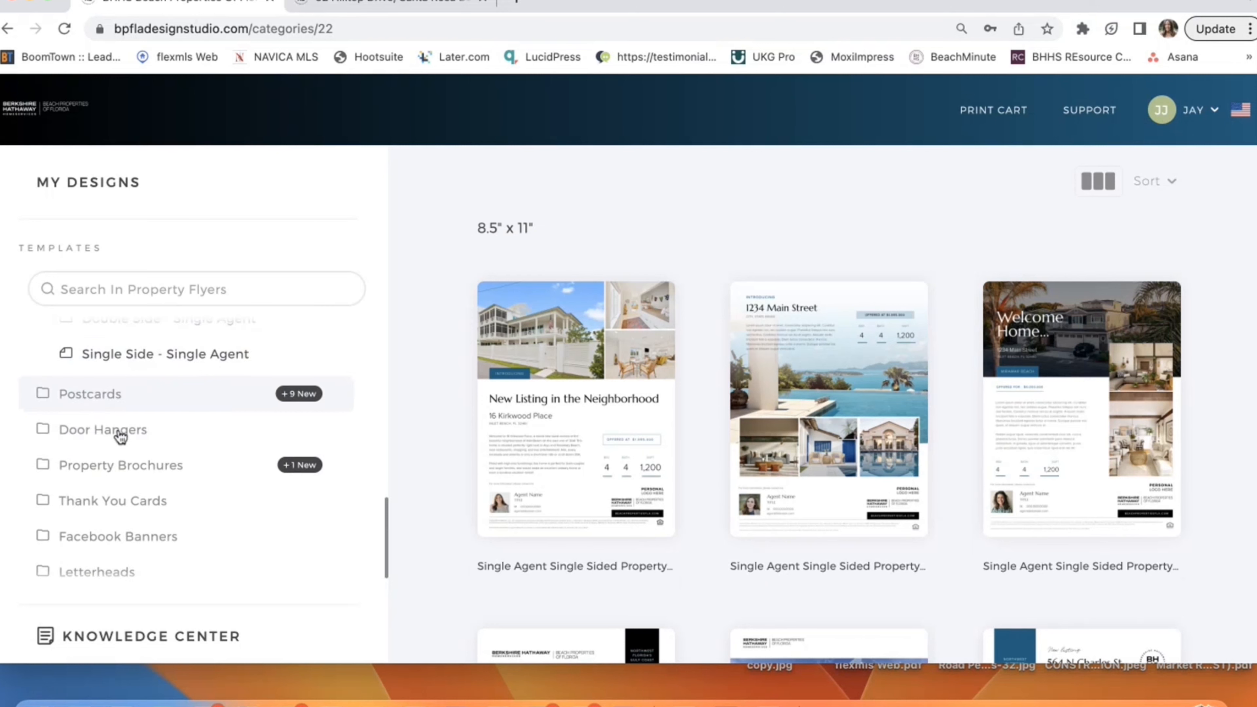
{"action": "left_click", "coordinate": [114, 380]}
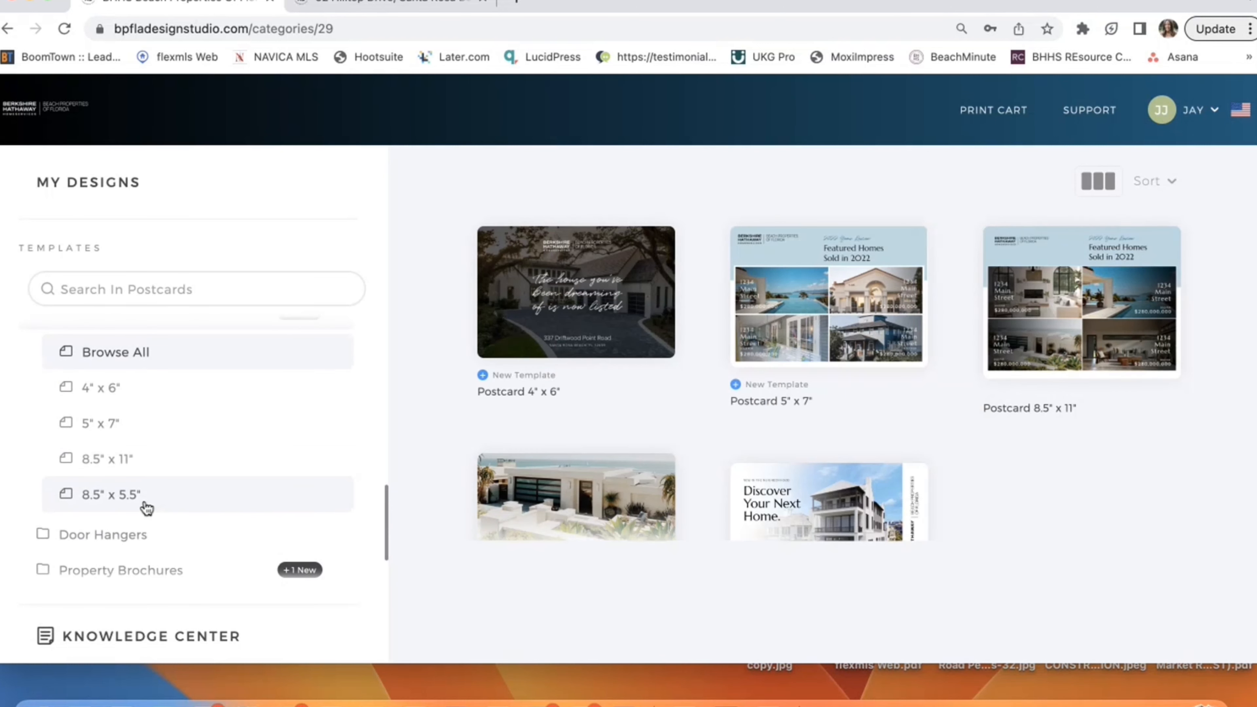
{"action": "scroll", "coordinate": [145, 500], "scroll_direction": "down", "scroll_amount": 2}
{"action": "left_click", "coordinate": [124, 435]}
{"action": "left_click", "coordinate": [126, 443]}
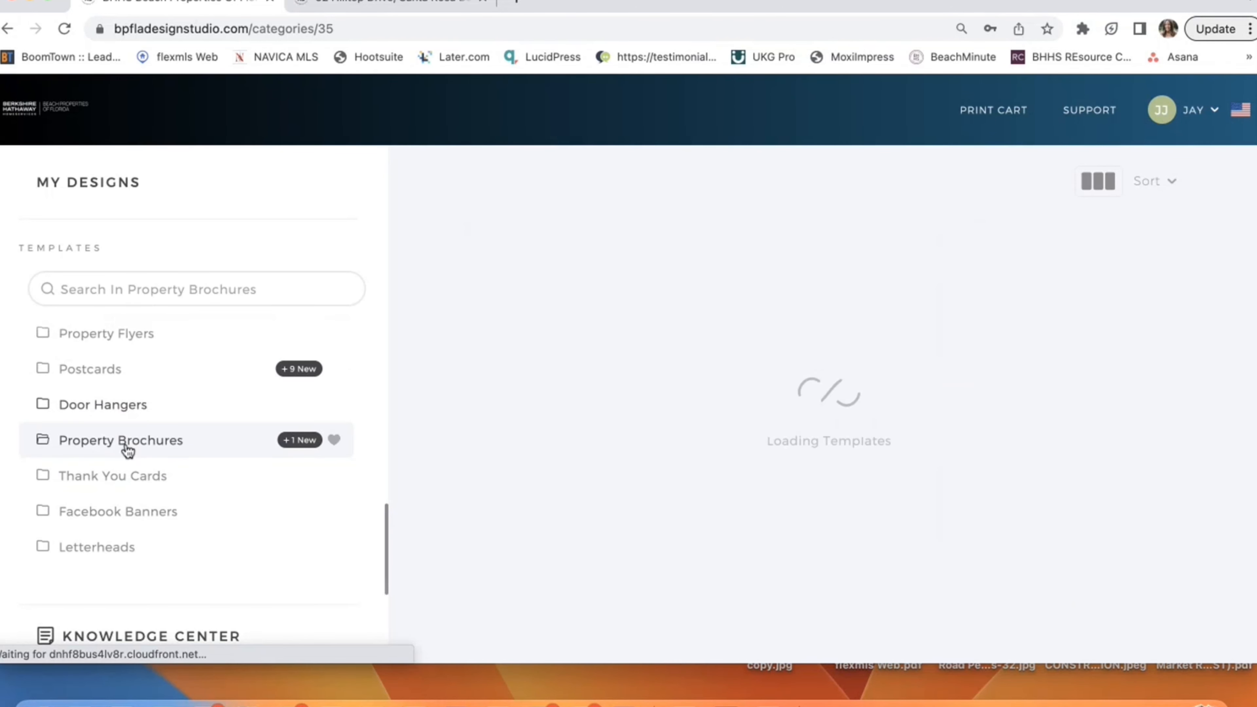
{"action": "scroll", "coordinate": [486, 561], "scroll_direction": "down", "scroll_amount": 3}
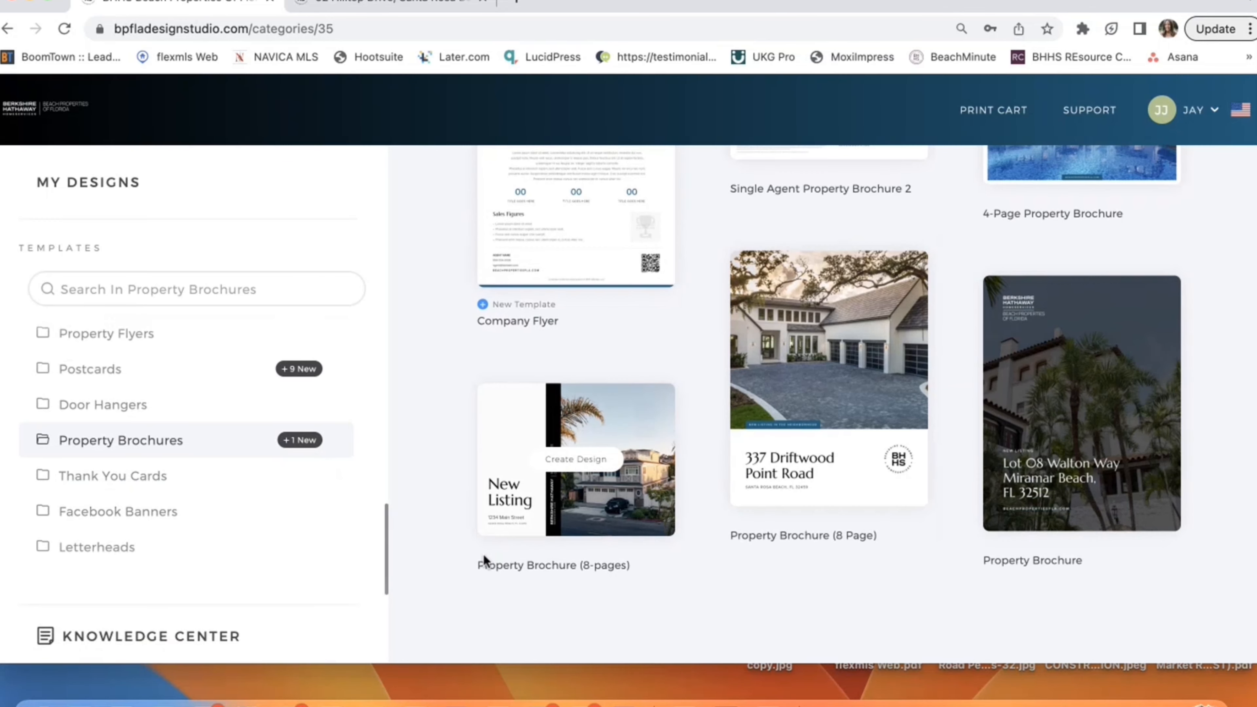
Browse the Thank You Cards, Facebook Banners and Letterheads templates
{"action": "left_click", "coordinate": [156, 489]}
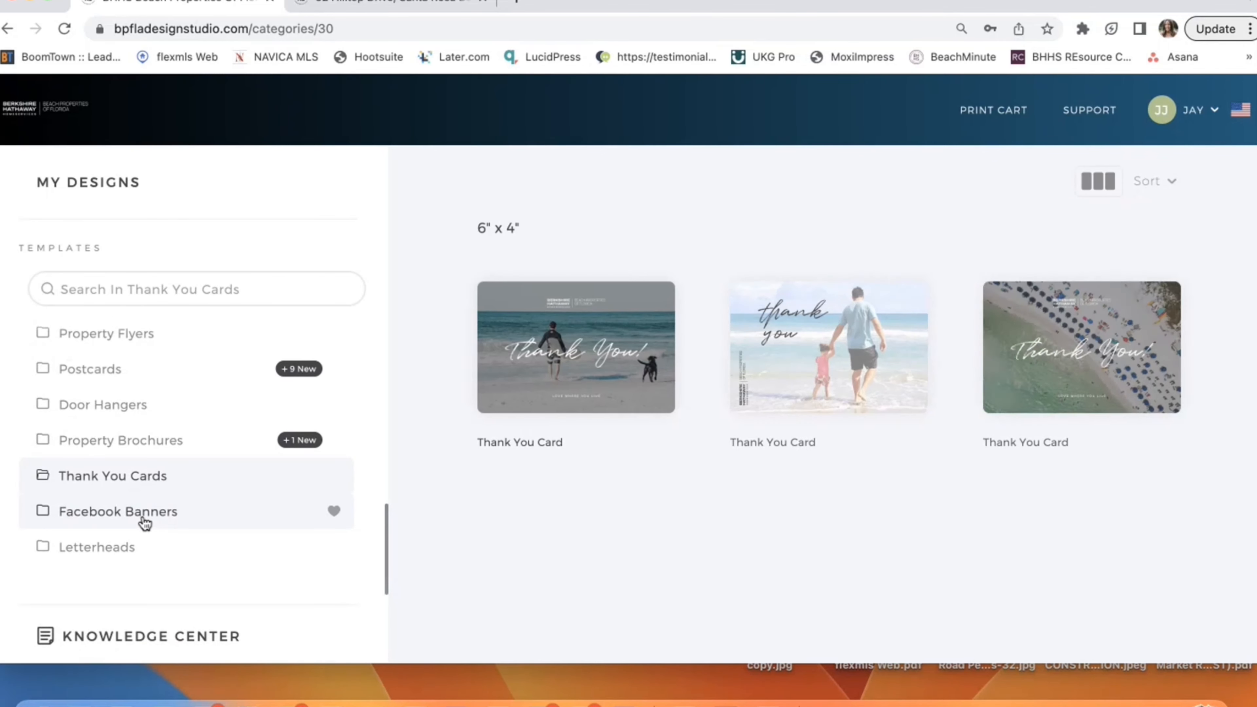
{"action": "left_click", "coordinate": [142, 523]}
{"action": "left_click", "coordinate": [134, 559]}
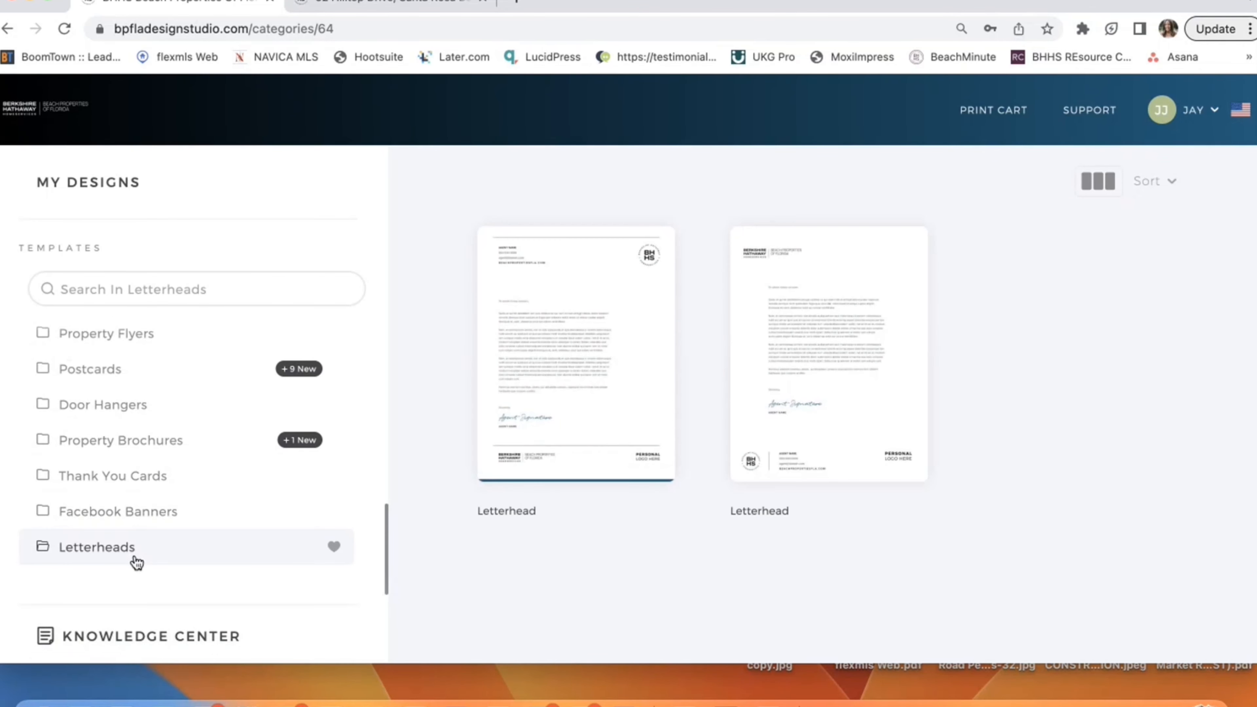
Look back over the full list of template categories, from Favorites down to Letterheads
{"action": "scroll", "coordinate": [188, 396], "scroll_direction": "up", "scroll_amount": 5}
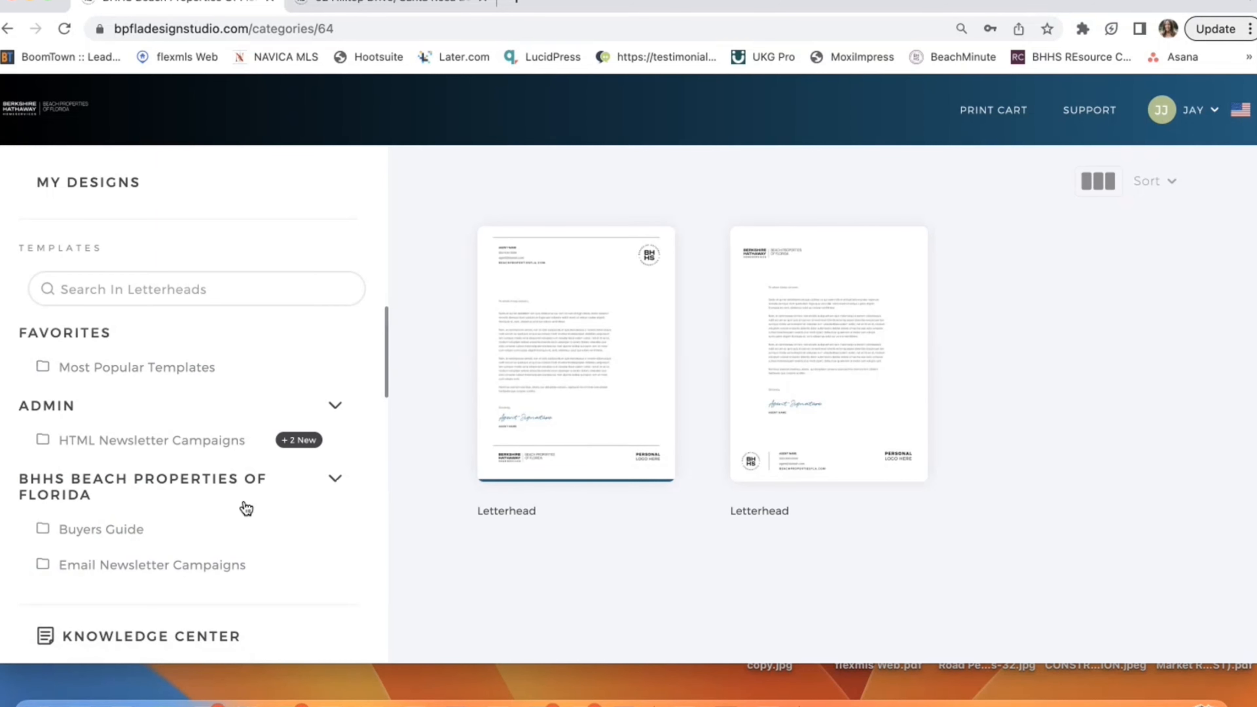
{"action": "scroll", "coordinate": [244, 509], "scroll_direction": "down", "scroll_amount": 5}
{"action": "scroll", "coordinate": [245, 508], "scroll_direction": "down", "scroll_amount": 6}
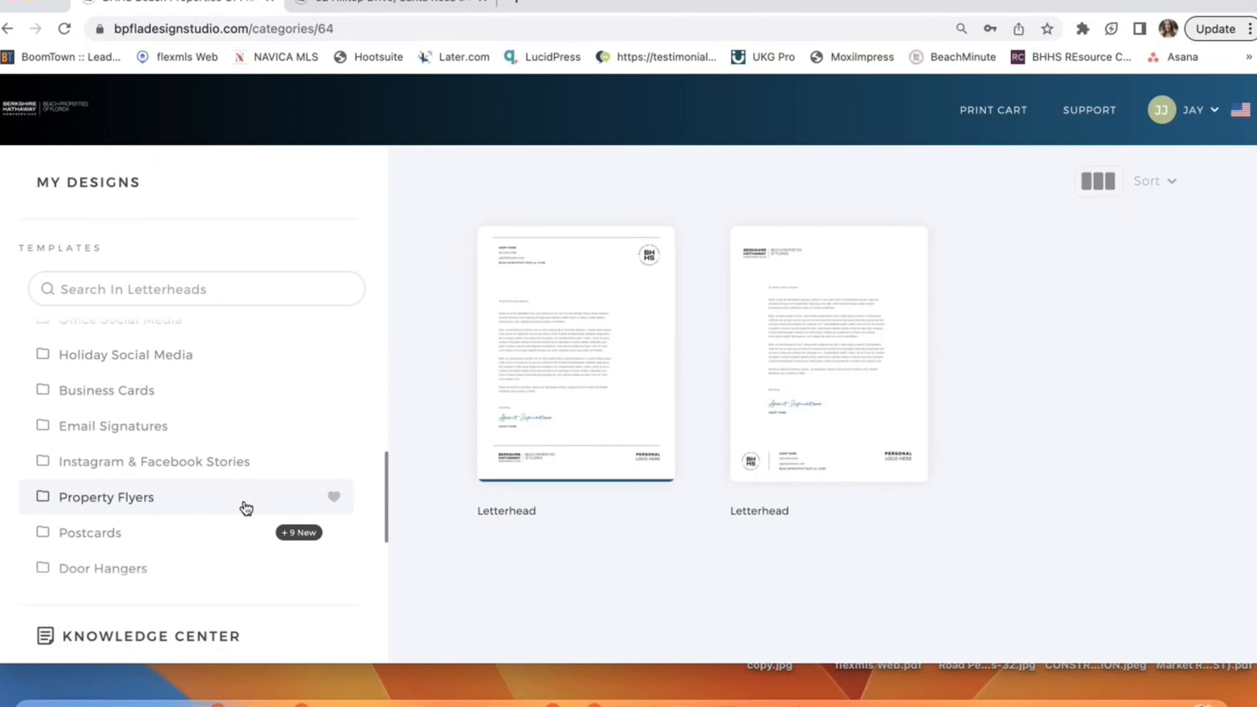
{"action": "scroll", "coordinate": [245, 507], "scroll_direction": "down", "scroll_amount": 2}
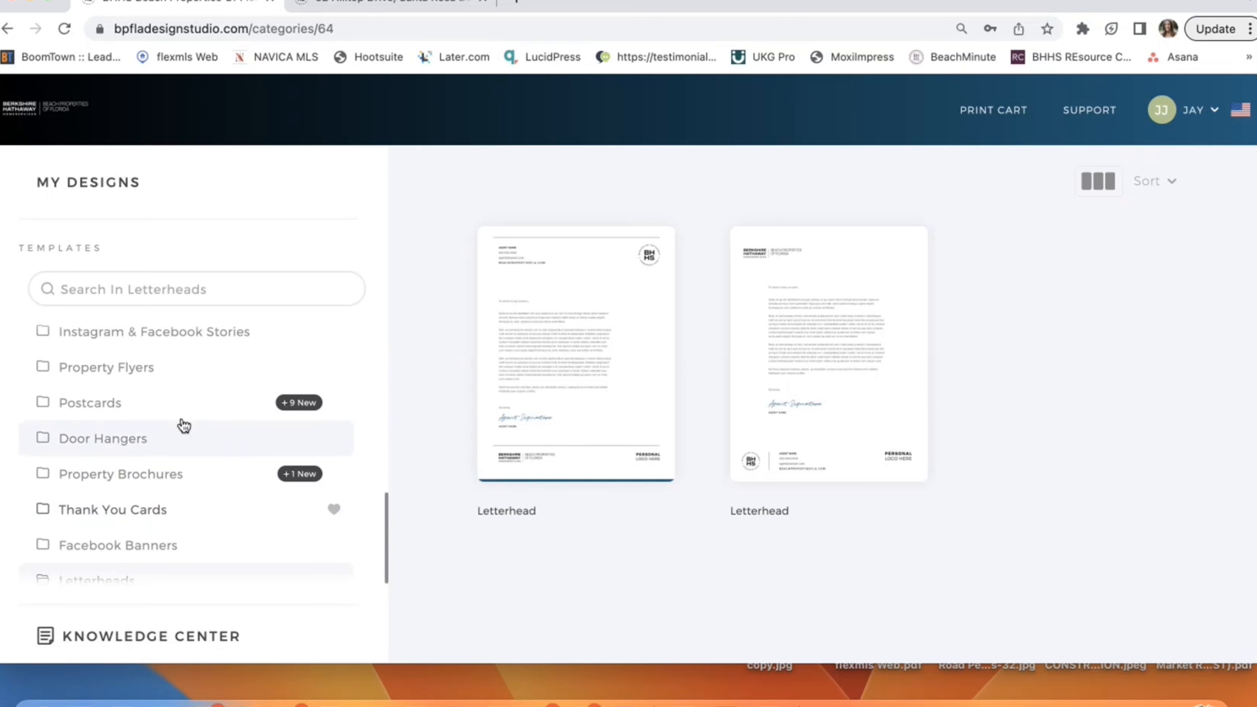
{"action": "scroll", "coordinate": [219, 429], "scroll_direction": "down", "scroll_amount": 1}
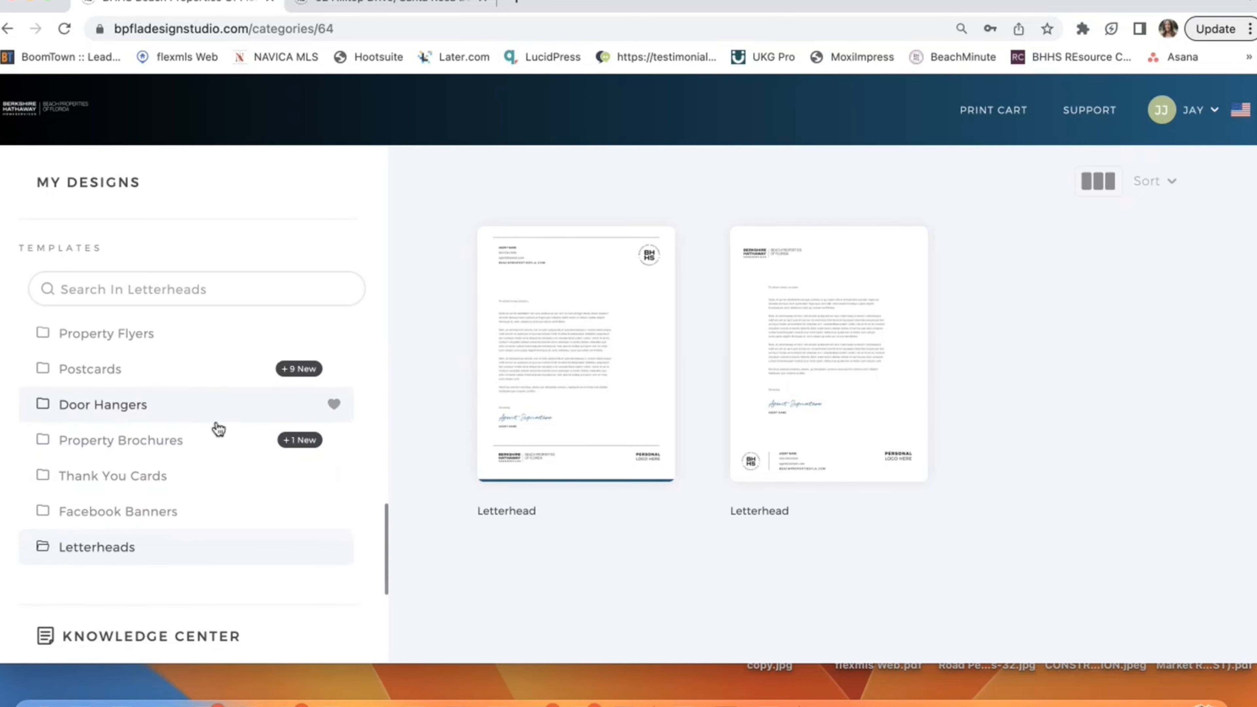
{"action": "scroll", "coordinate": [218, 429], "scroll_direction": "up", "scroll_amount": 8}
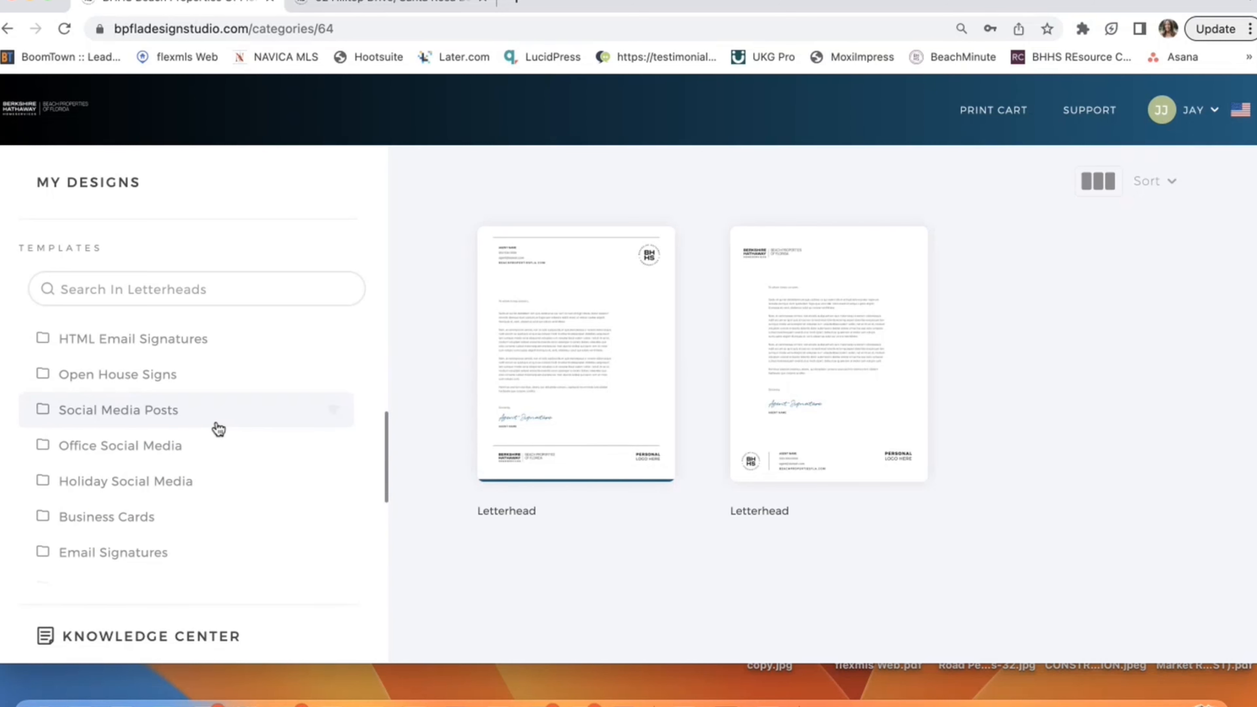
{"action": "scroll", "coordinate": [219, 429], "scroll_direction": "down", "scroll_amount": 5}
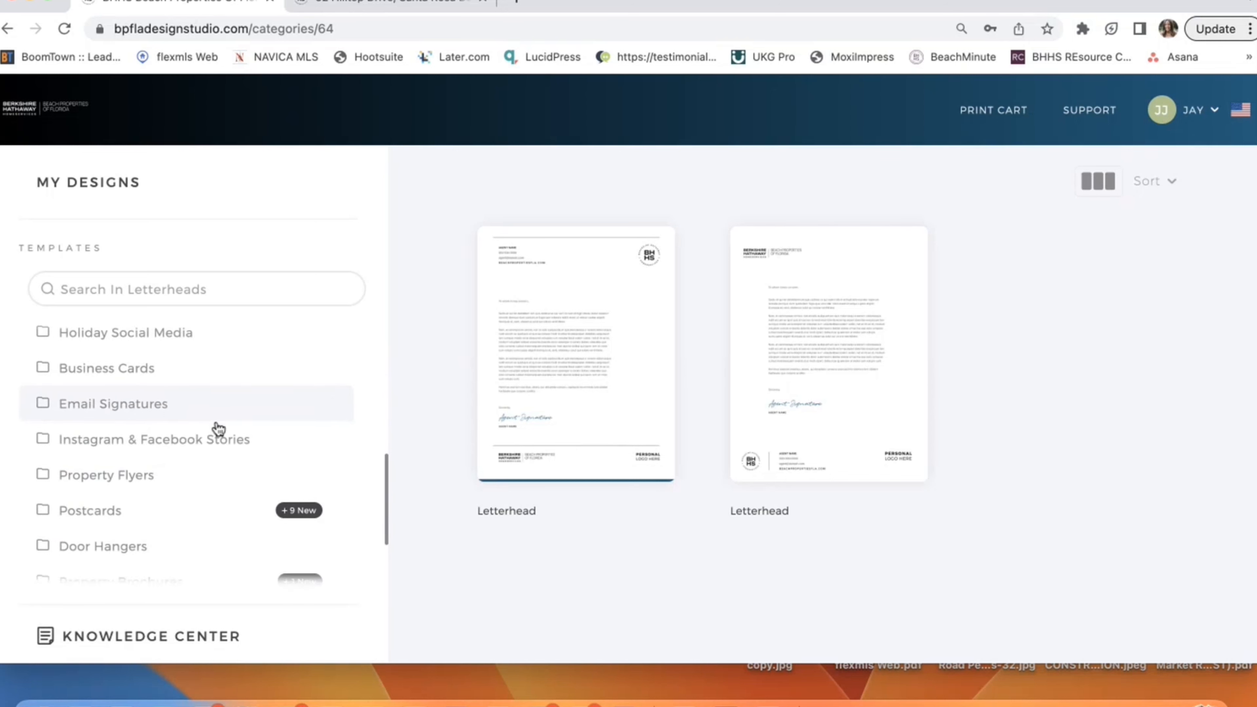
Look through the Postcards templates and start a new design from the 4" x 6" "Discover Your Next Home" postcard
{"action": "left_click", "coordinate": [140, 488]}
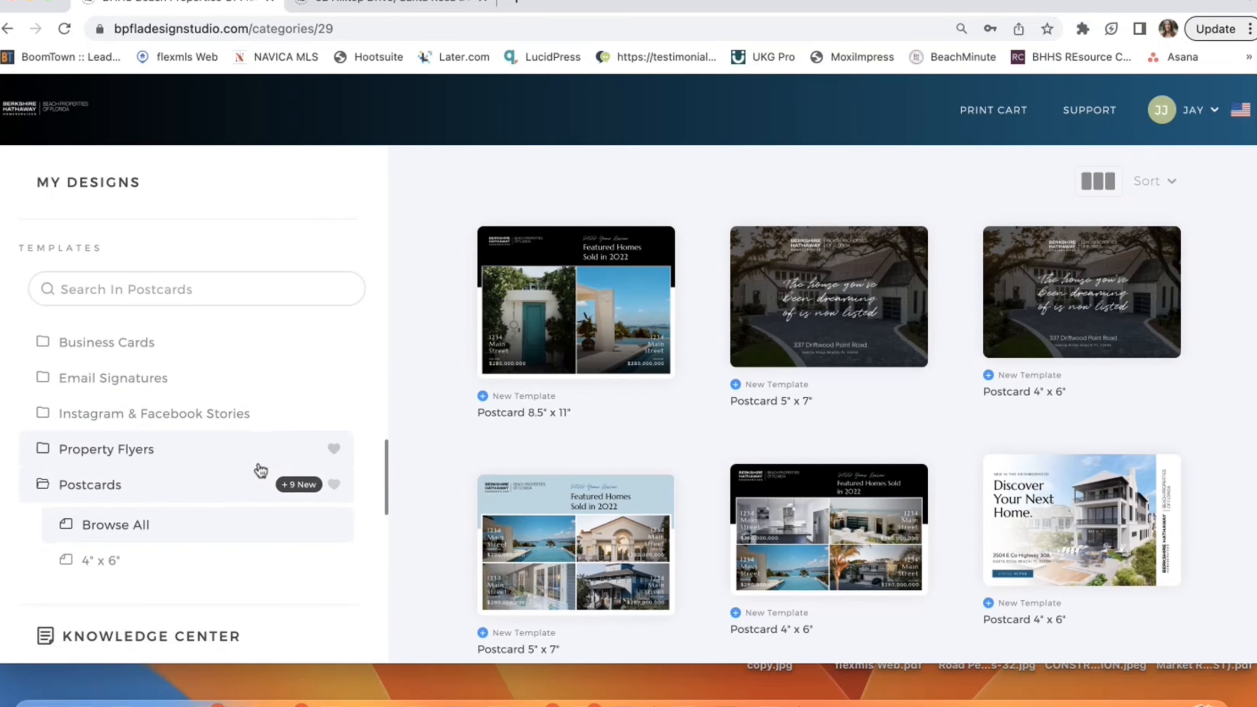
{"action": "scroll", "coordinate": [277, 445], "scroll_direction": "down", "scroll_amount": 3}
{"action": "mouse_move", "coordinate": [867, 327]}
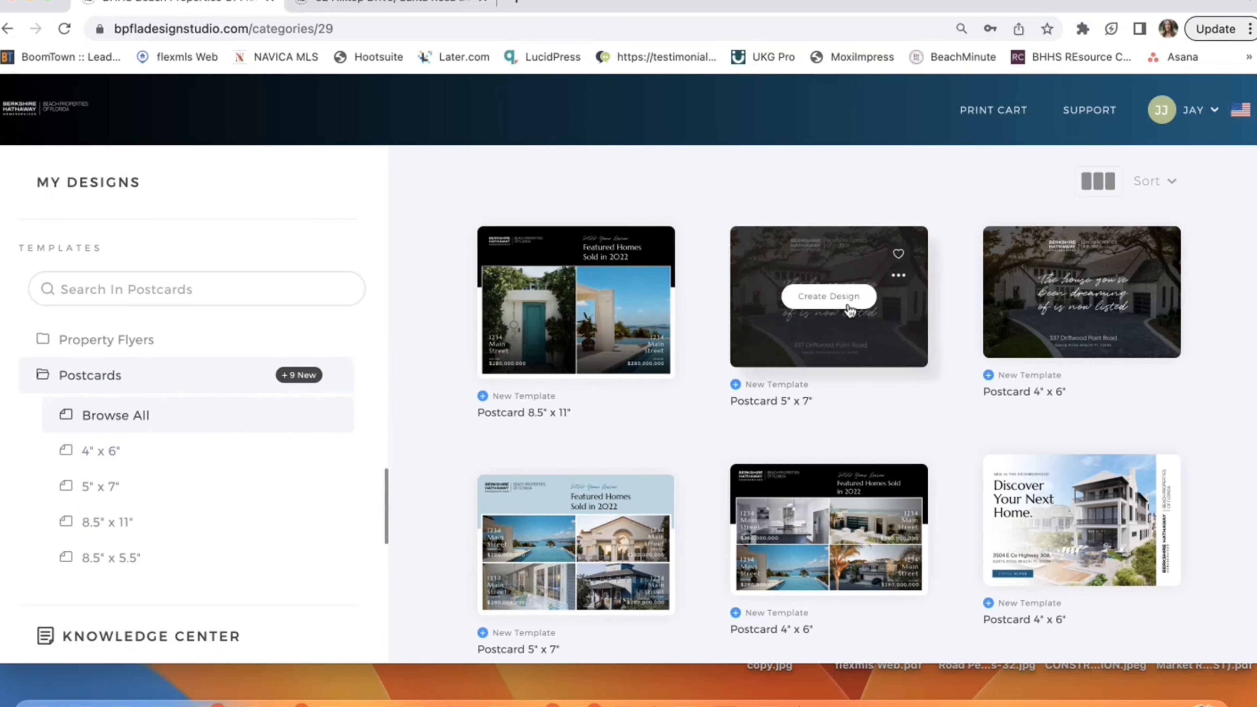
{"action": "scroll", "coordinate": [884, 443], "scroll_direction": "down", "scroll_amount": 10}
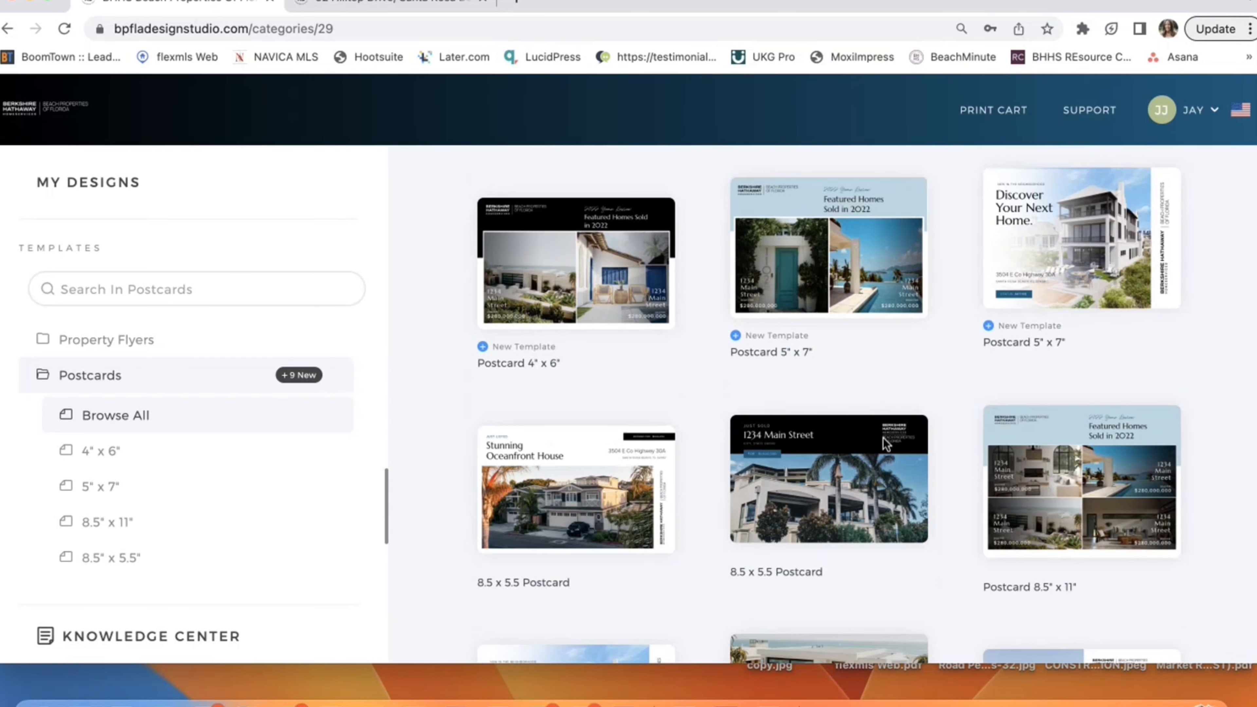
{"action": "scroll", "coordinate": [886, 446], "scroll_direction": "up", "scroll_amount": 10}
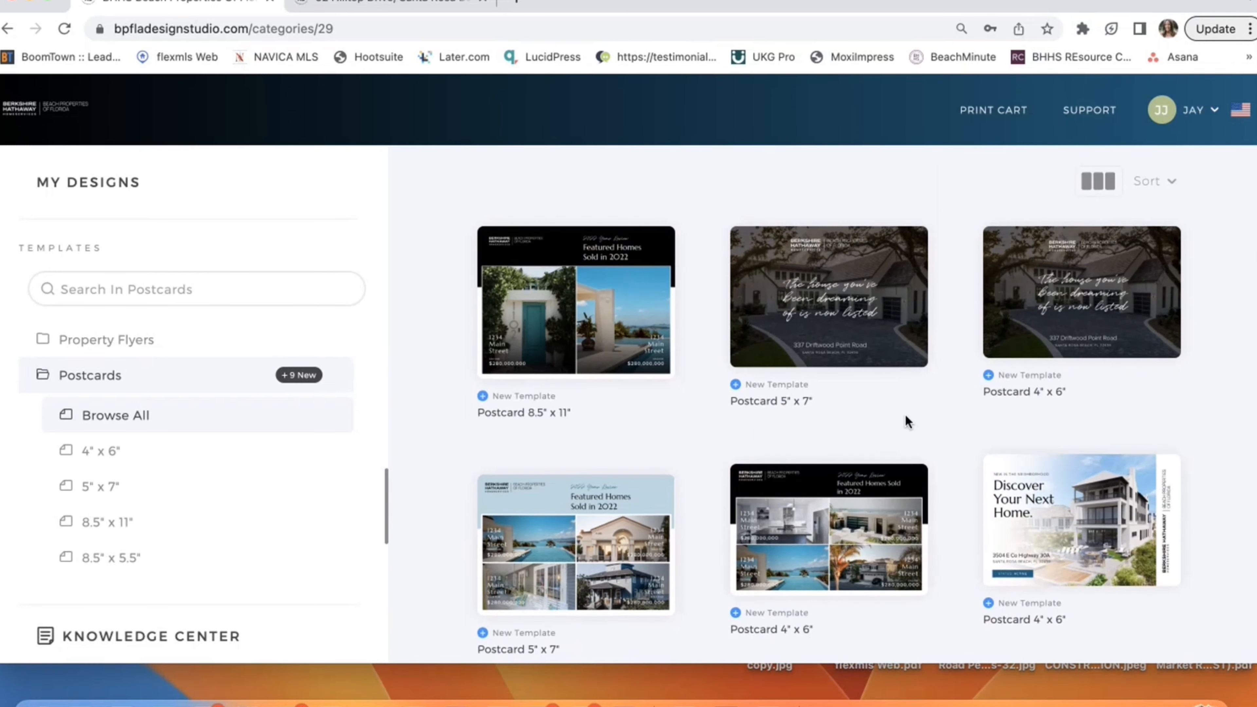
{"action": "mouse_move", "coordinate": [1073, 498]}
{"action": "scroll", "coordinate": [1088, 488], "scroll_direction": "down", "scroll_amount": 3}
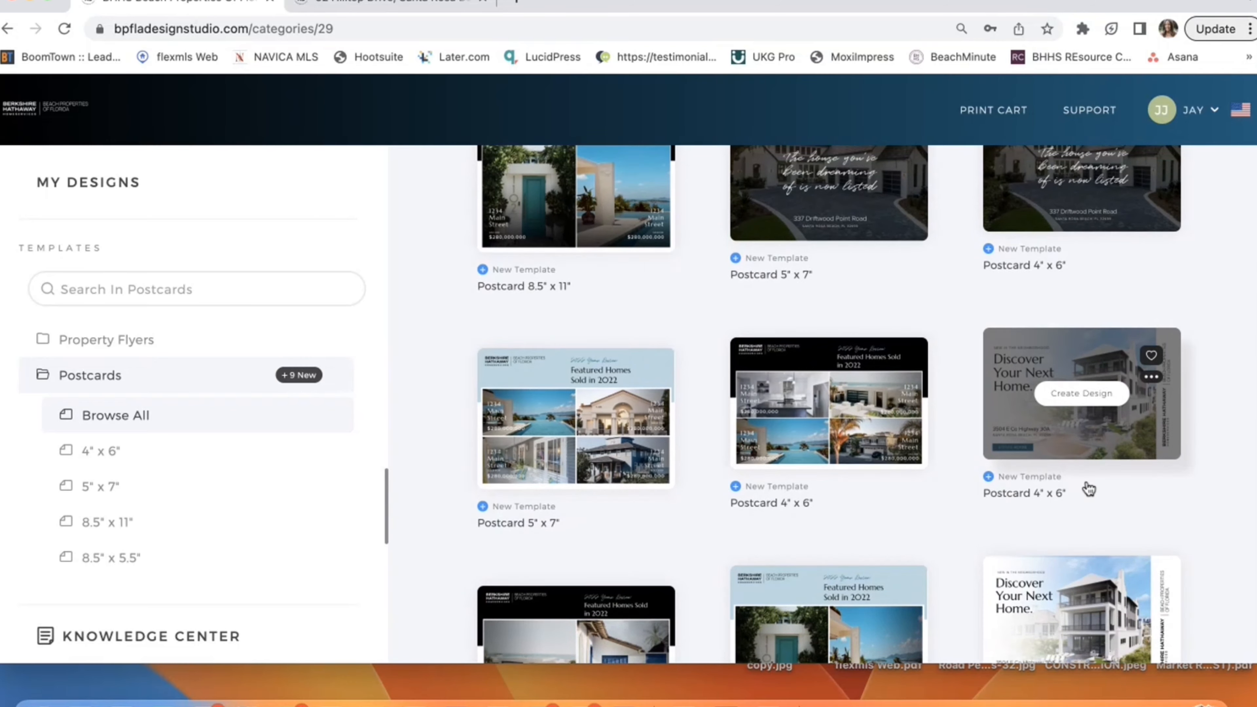
{"action": "left_click", "coordinate": [1066, 396]}
{"action": "left_click", "coordinate": [983, 531]}
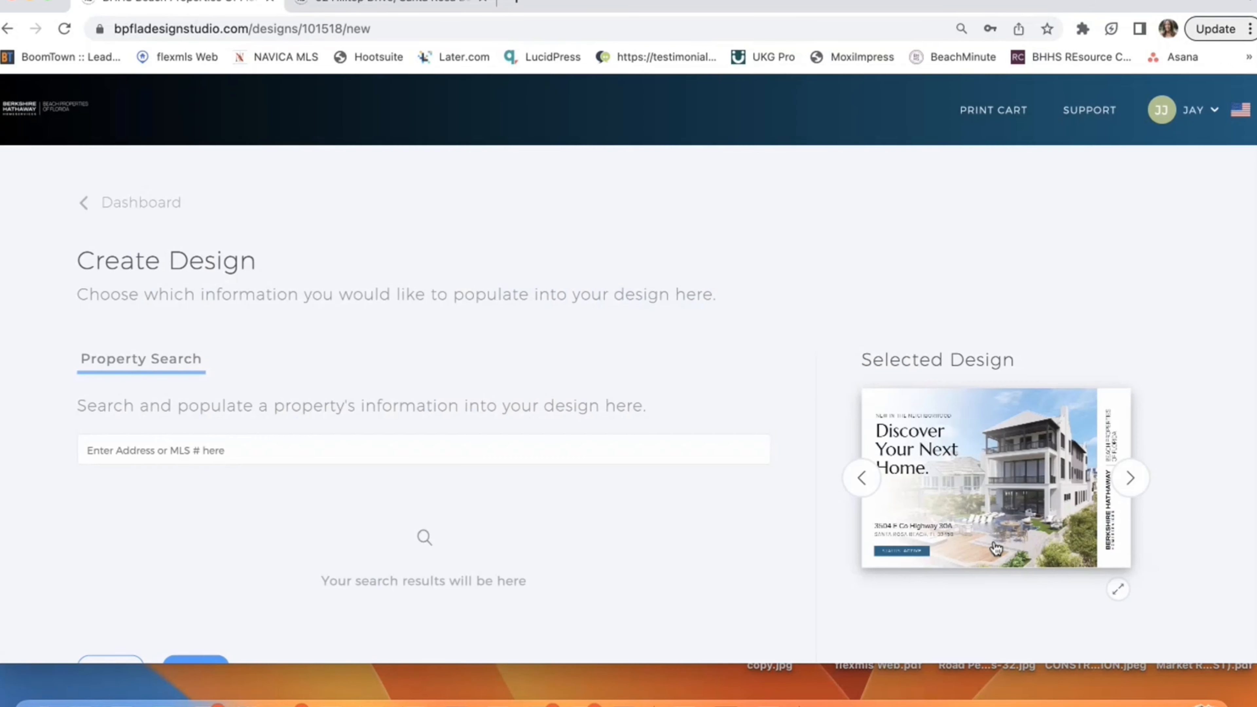
Find the property by its street address and load its listing details into the new postcard design
{"action": "scroll", "coordinate": [461, 480], "scroll_direction": "down", "scroll_amount": 2}
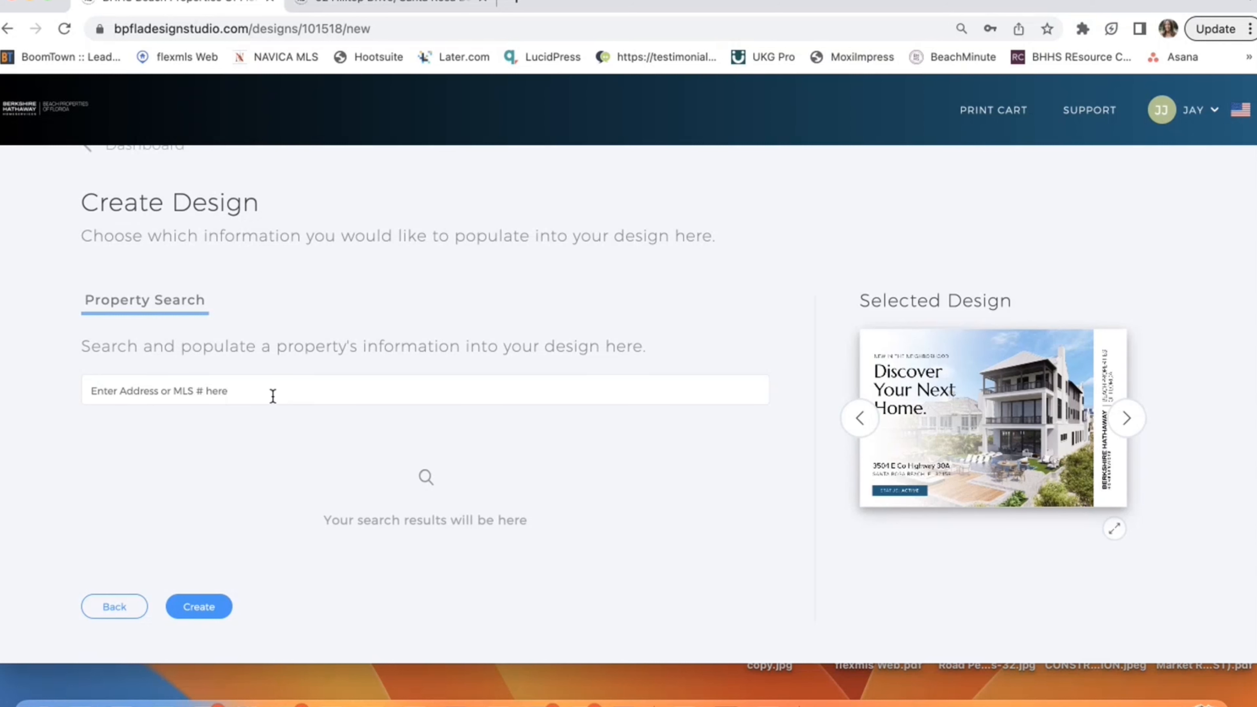
{"action": "type", "text": "52"}
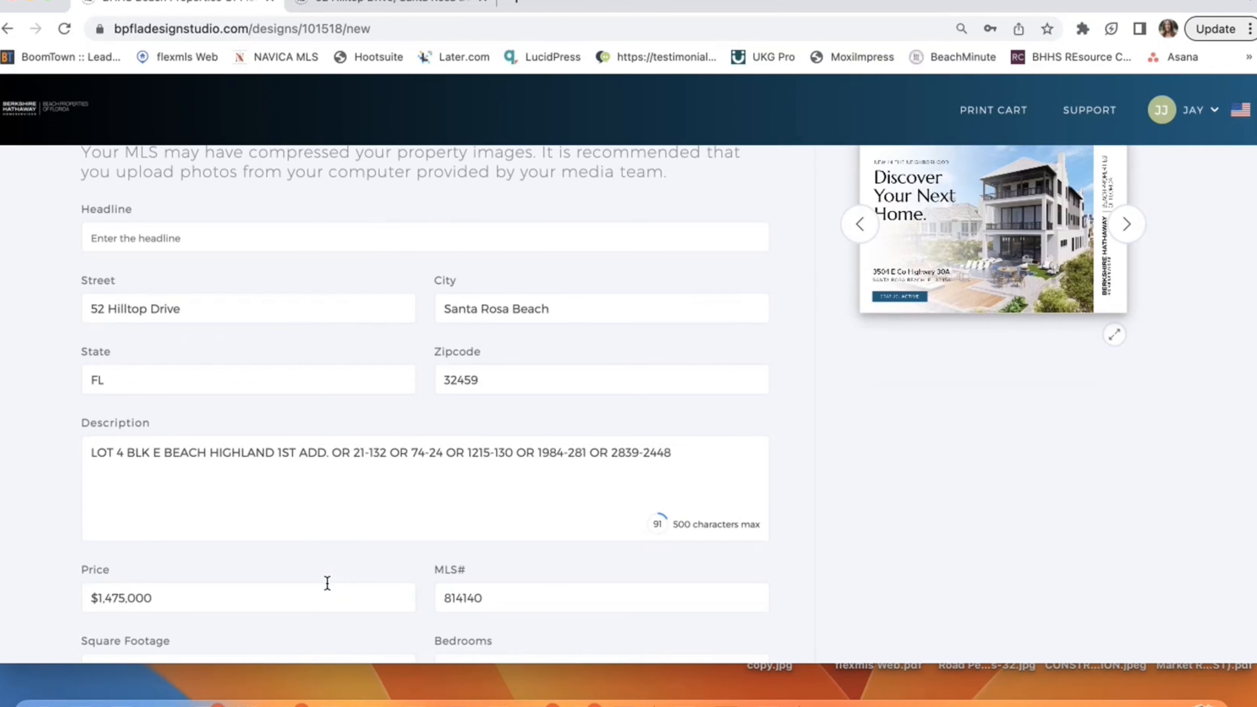
{"action": "scroll", "coordinate": [331, 303], "scroll_direction": "up", "scroll_amount": 3}
{"action": "scroll", "coordinate": [310, 349], "scroll_direction": "up", "scroll_amount": 3}
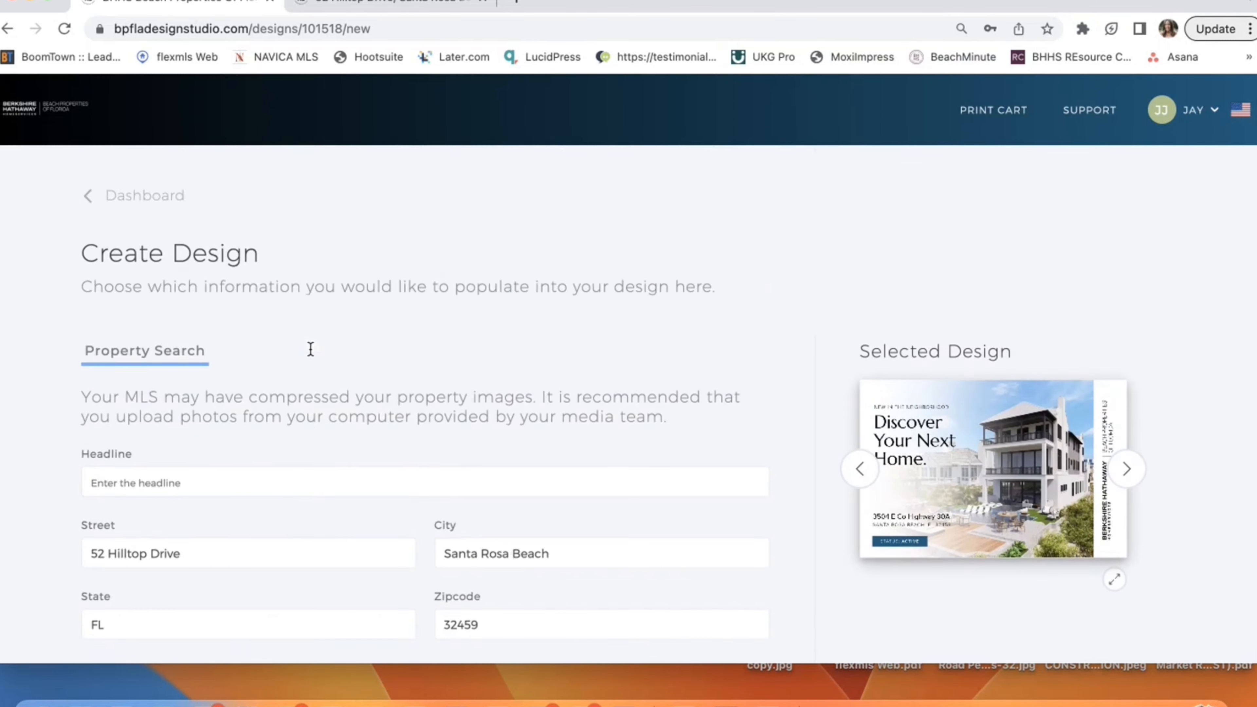
{"action": "scroll", "coordinate": [311, 349], "scroll_direction": "down", "scroll_amount": 3}
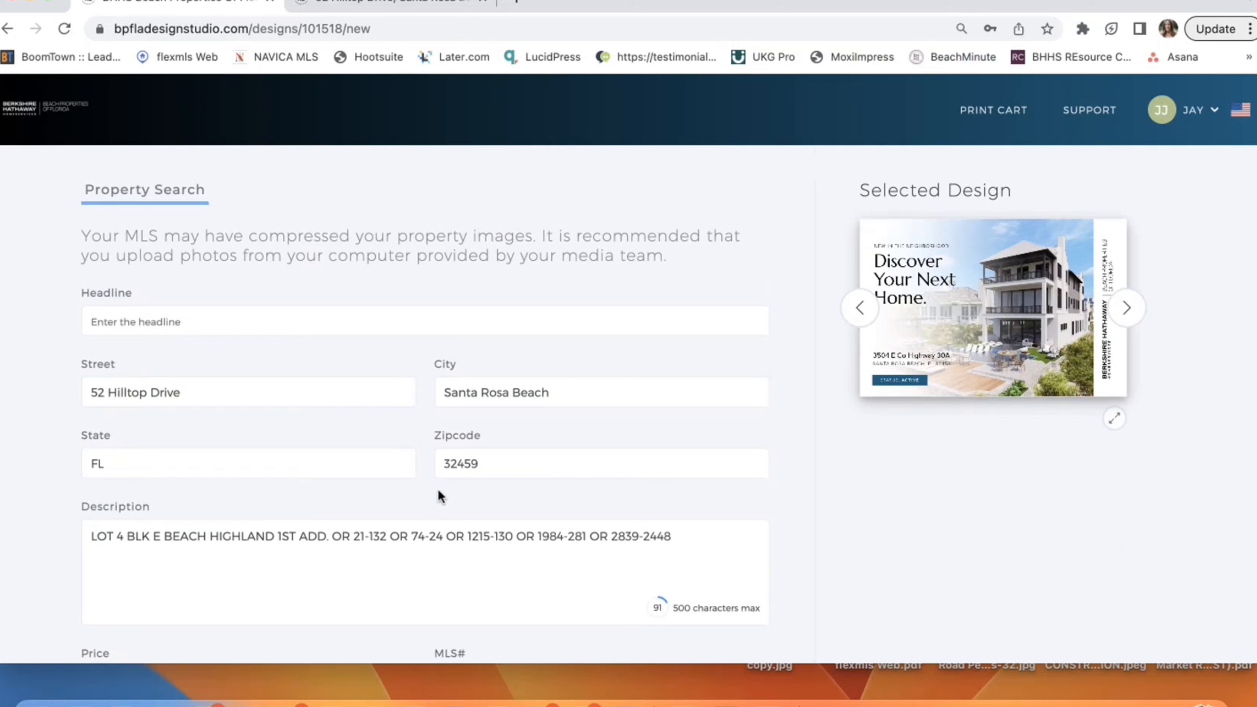
Clear the lot and block text from the property's Description field
{"action": "scroll", "coordinate": [640, 527], "scroll_direction": "down", "scroll_amount": 4}
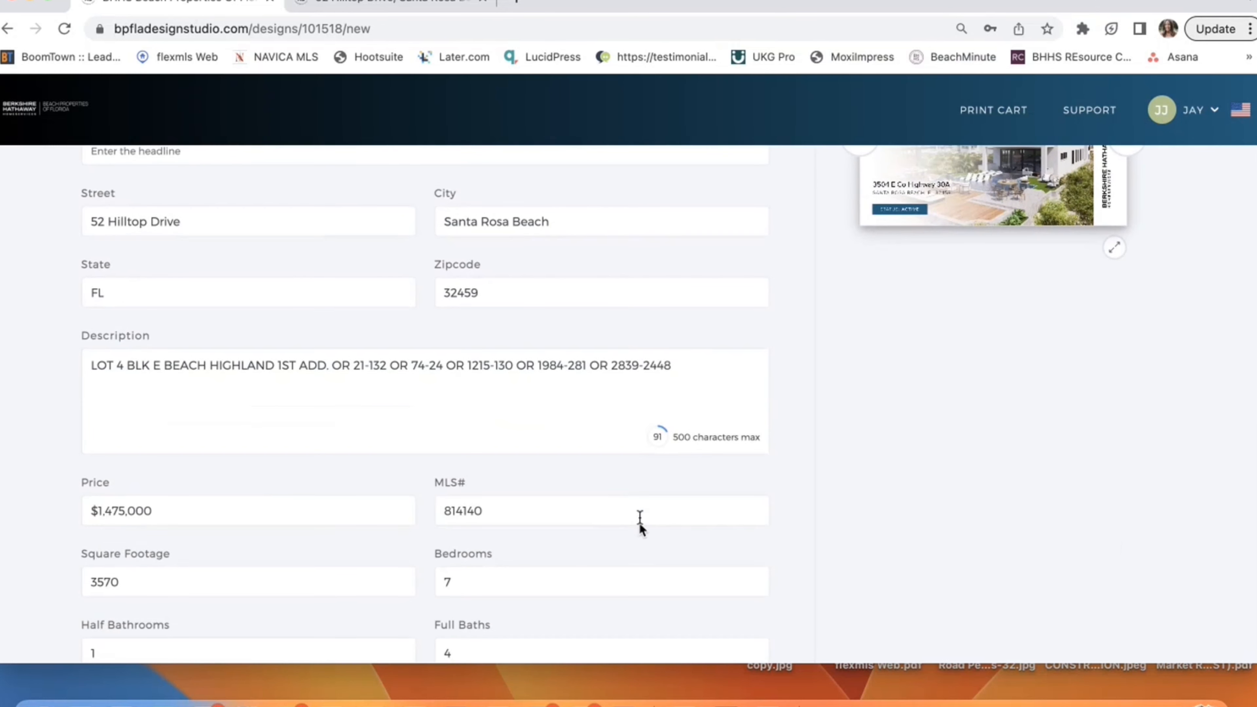
{"action": "left_click_drag", "start_coordinate": [105, 378], "coordinate": [95, 371]}
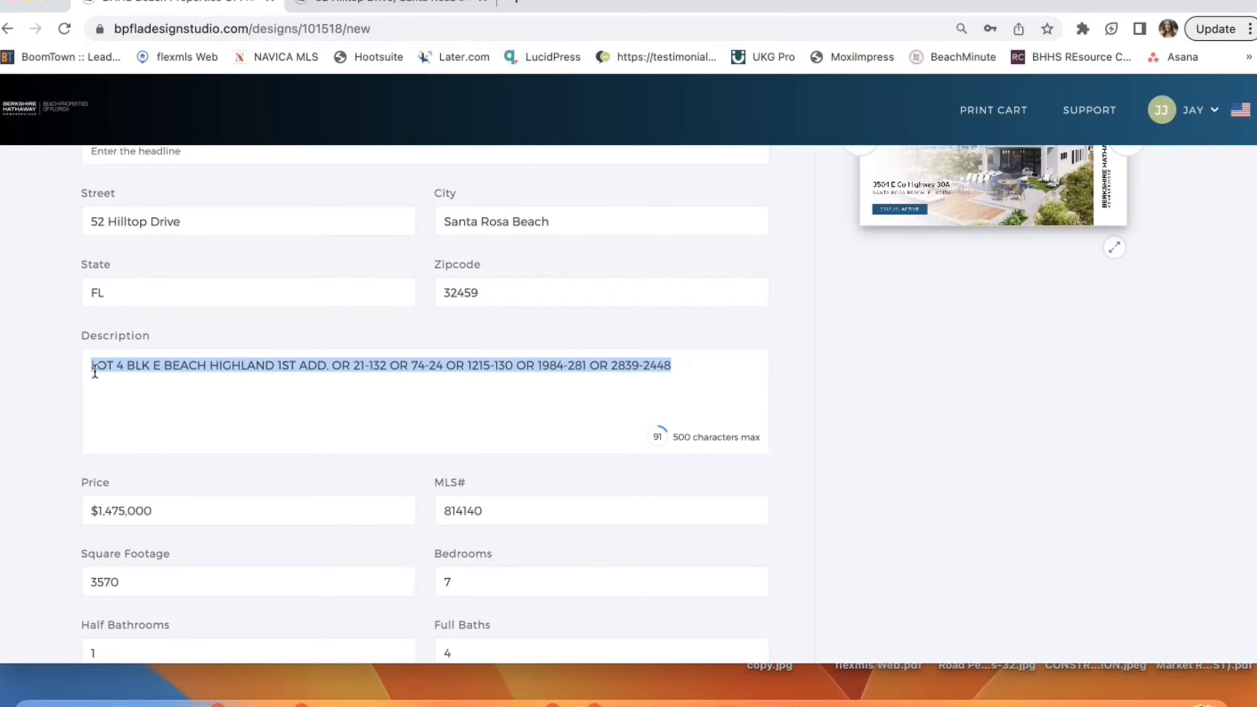
{"action": "key", "text": "BackSpace"}
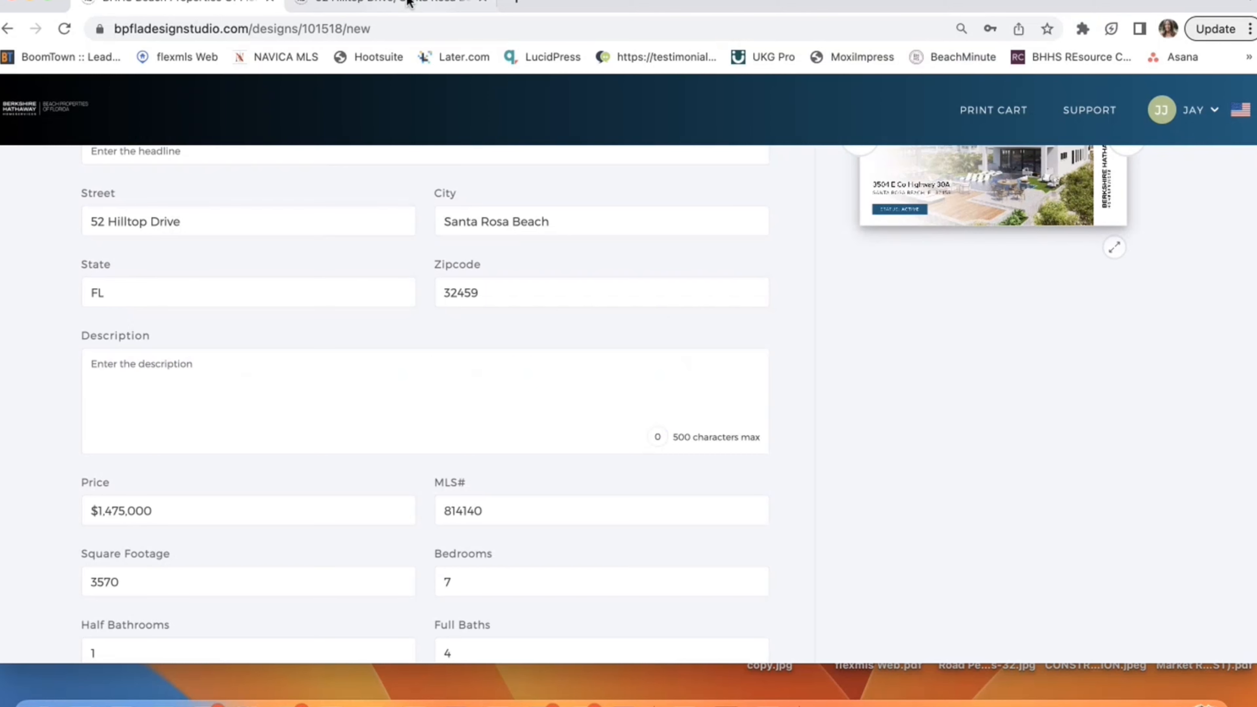
Copy the highlighted opening of the description from the property's listing page and paste it into the design's Description field
{"action": "left_click", "coordinate": [395, 3]}
{"action": "scroll", "coordinate": [383, 456], "scroll_direction": "down", "scroll_amount": 10}
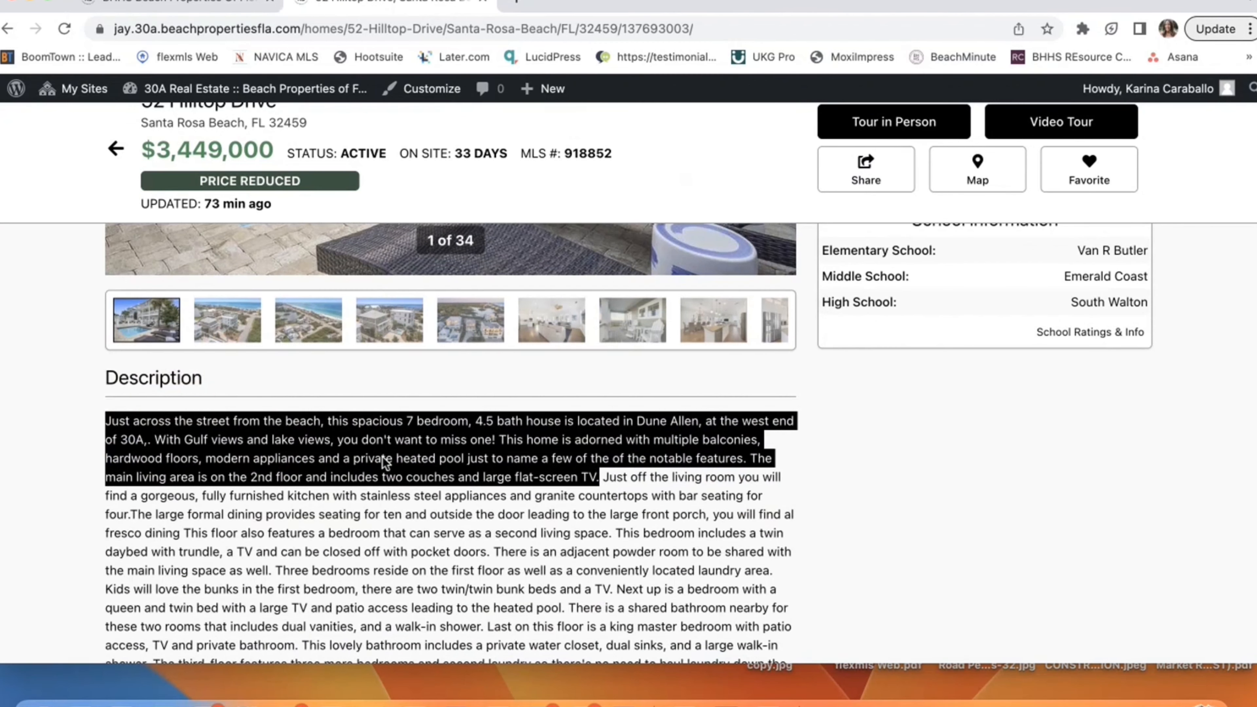
{"action": "right_click", "coordinate": [382, 456]}
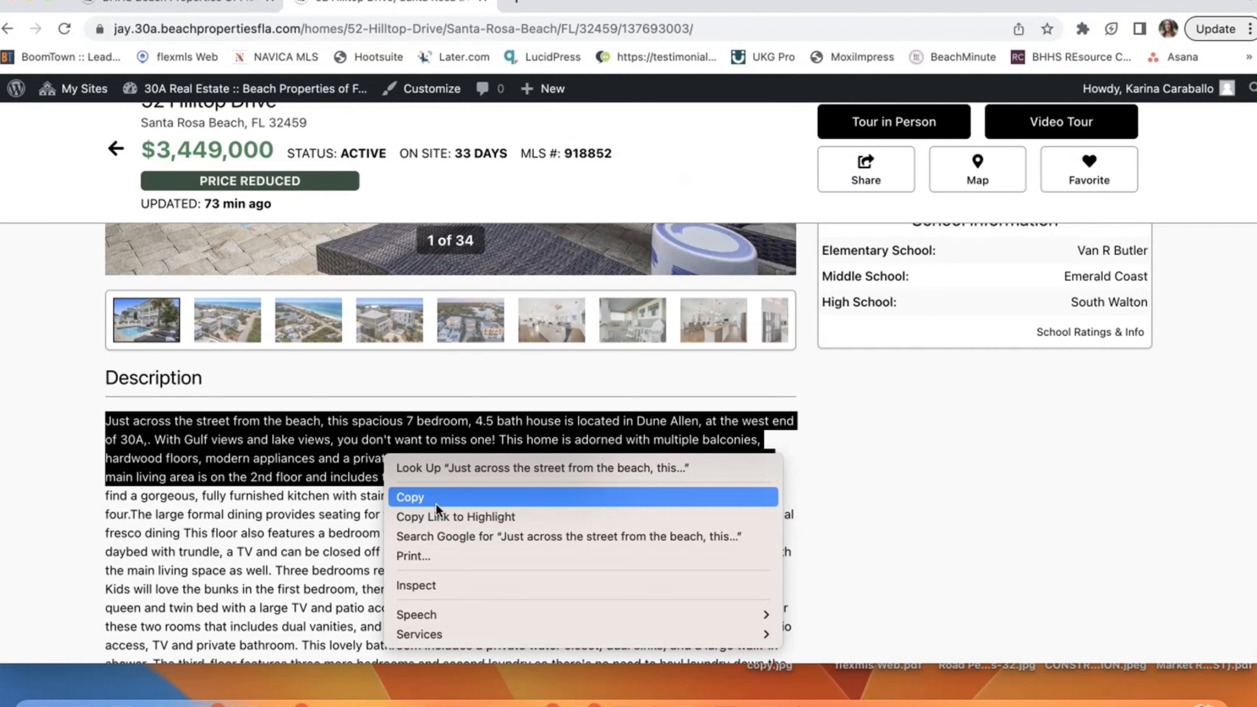
{"action": "left_click", "coordinate": [436, 503]}
{"action": "left_click", "coordinate": [237, 2]}
{"action": "right_click", "coordinate": [205, 369]}
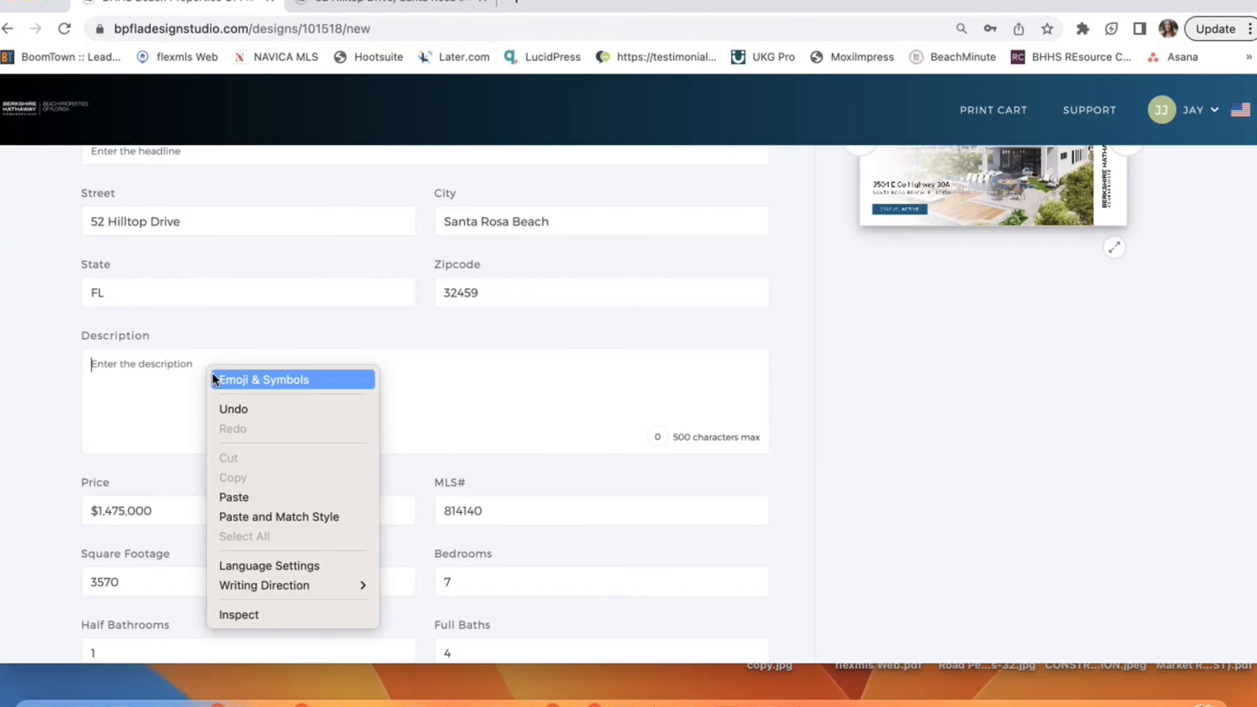
{"action": "left_click", "coordinate": [255, 499]}
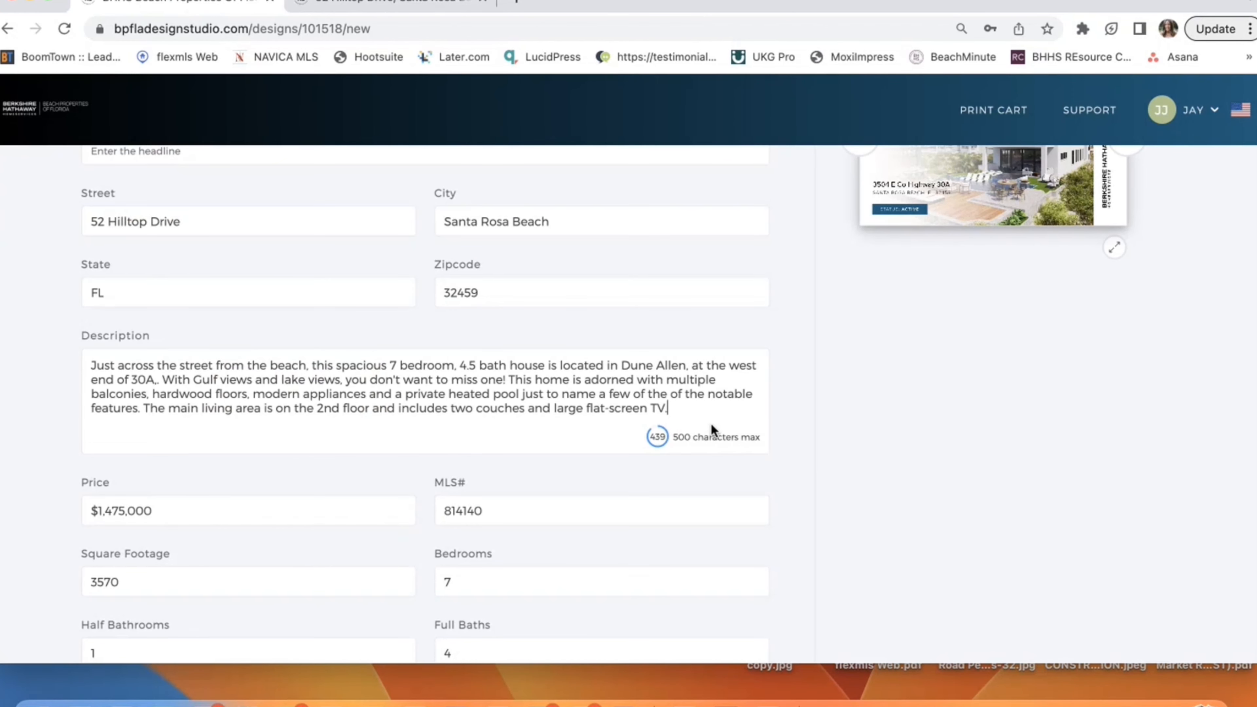
Select the poolside exterior photo and the photo of the house among palms, and create the postcard with them
{"action": "scroll", "coordinate": [712, 428], "scroll_direction": "down", "scroll_amount": 4}
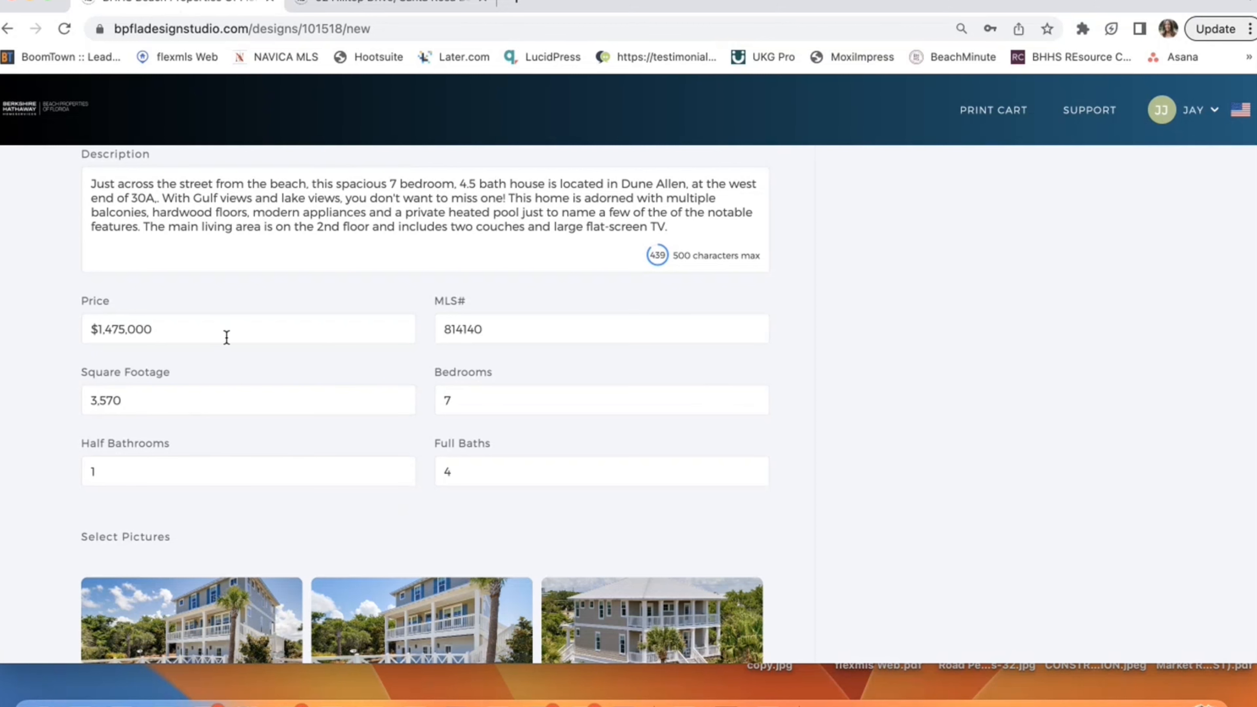
{"action": "scroll", "coordinate": [735, 425], "scroll_direction": "down", "scroll_amount": 8}
{"action": "scroll", "coordinate": [734, 425], "scroll_direction": "up", "scroll_amount": 3}
{"action": "left_click", "coordinate": [165, 411]}
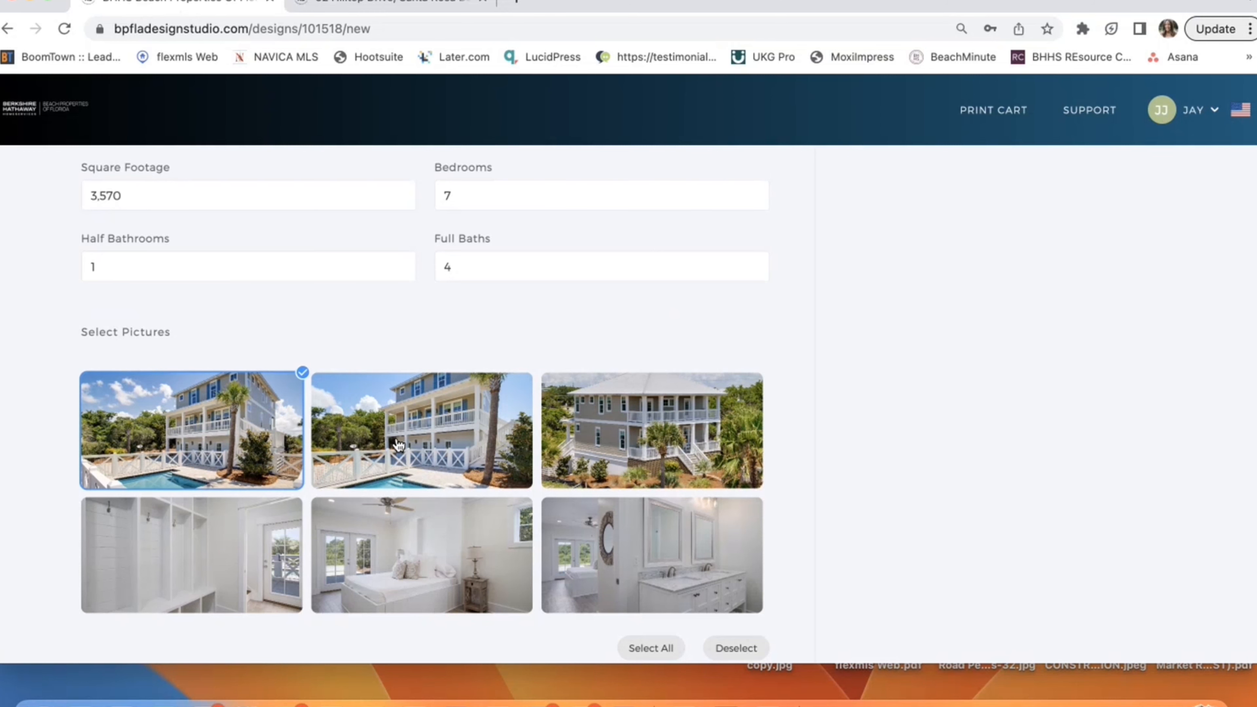
{"action": "scroll", "coordinate": [398, 445], "scroll_direction": "down", "scroll_amount": 4}
{"action": "scroll", "coordinate": [398, 446], "scroll_direction": "up", "scroll_amount": 2}
{"action": "scroll", "coordinate": [398, 445], "scroll_direction": "up", "scroll_amount": 2}
{"action": "scroll", "coordinate": [633, 510], "scroll_direction": "down", "scroll_amount": 3}
{"action": "left_click", "coordinate": [633, 510]}
{"action": "left_click", "coordinate": [89, 556]}
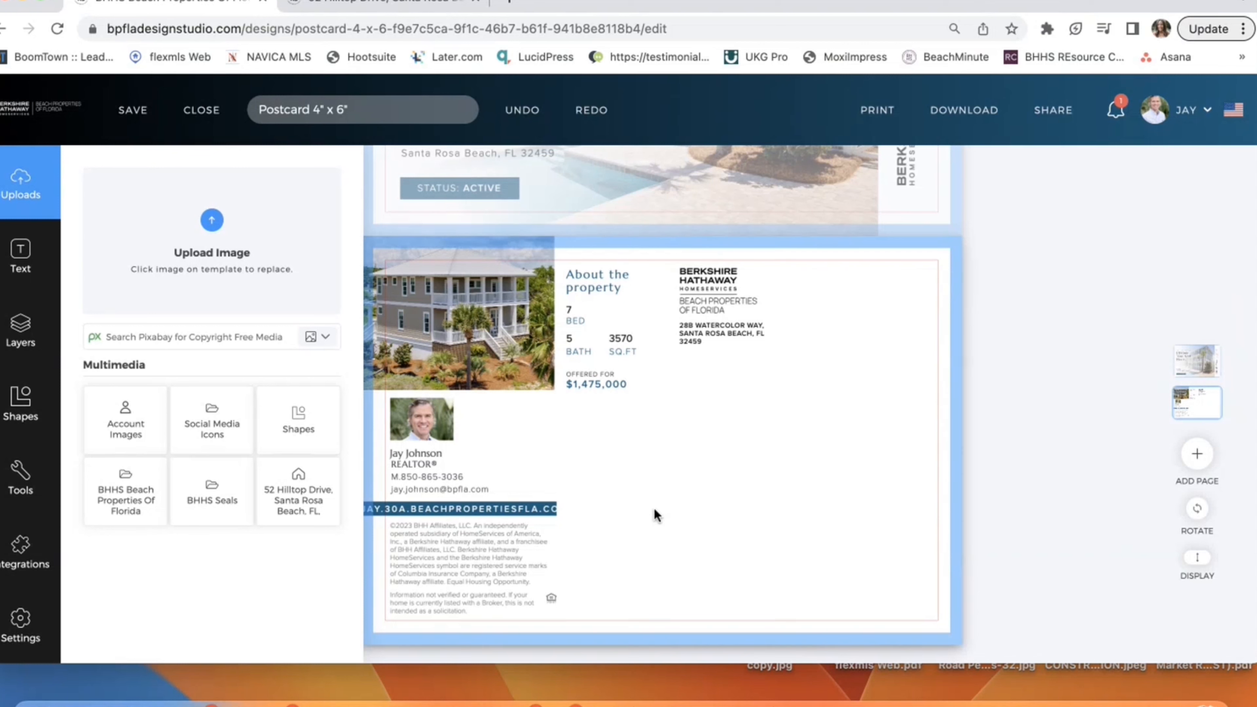
Replace the house photo on the postcard's back page with the poolside exterior from the property's image folder
{"action": "scroll", "coordinate": [569, 404], "scroll_direction": "up", "scroll_amount": 2}
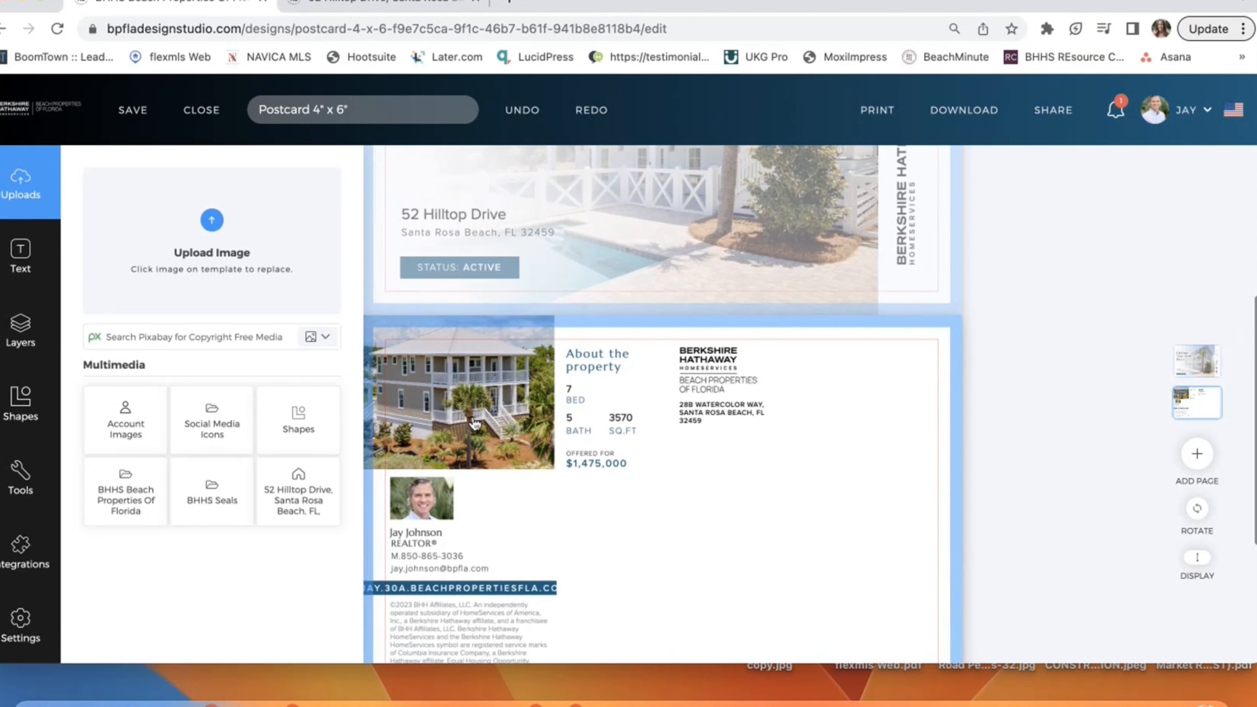
{"action": "left_click", "coordinate": [475, 423]}
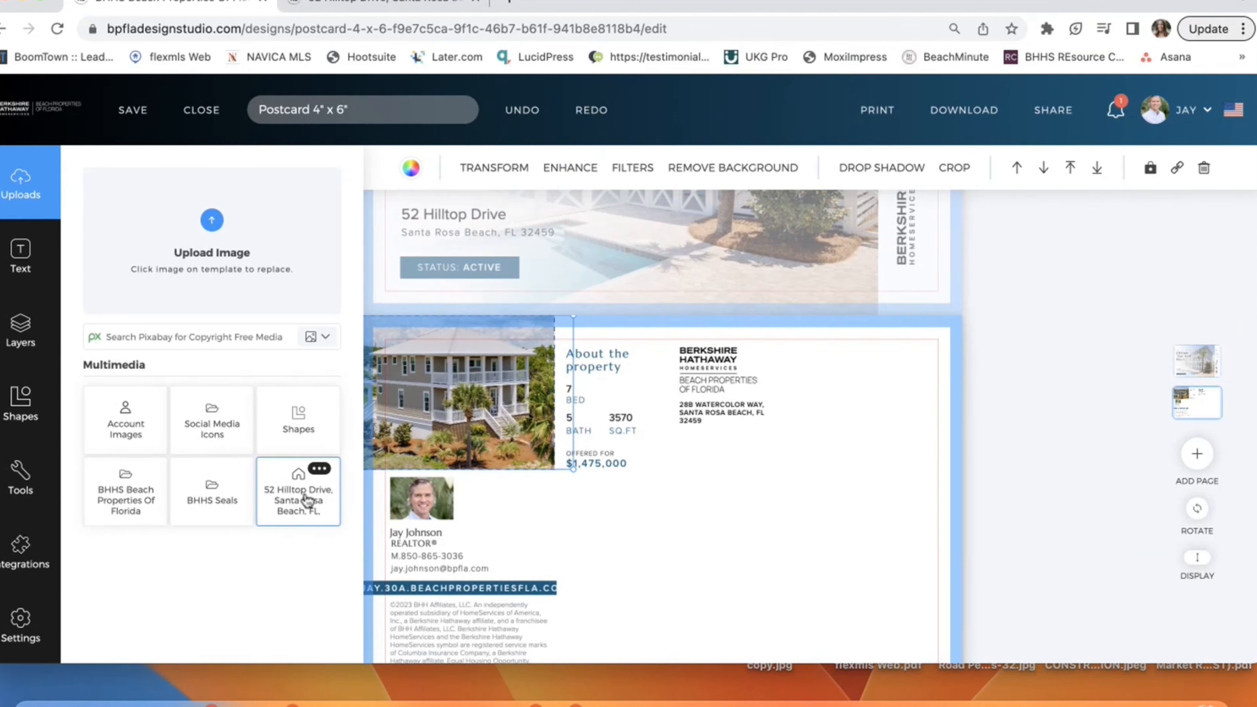
{"action": "left_click", "coordinate": [307, 501]}
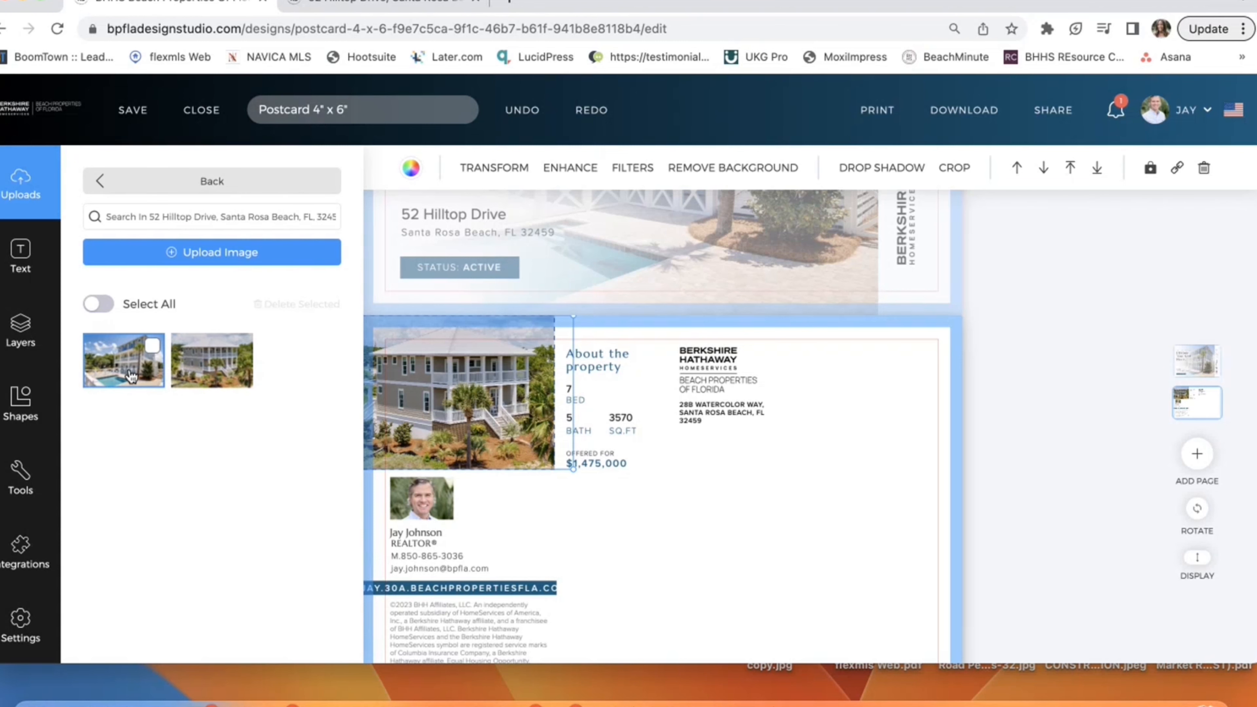
{"action": "left_click", "coordinate": [131, 377]}
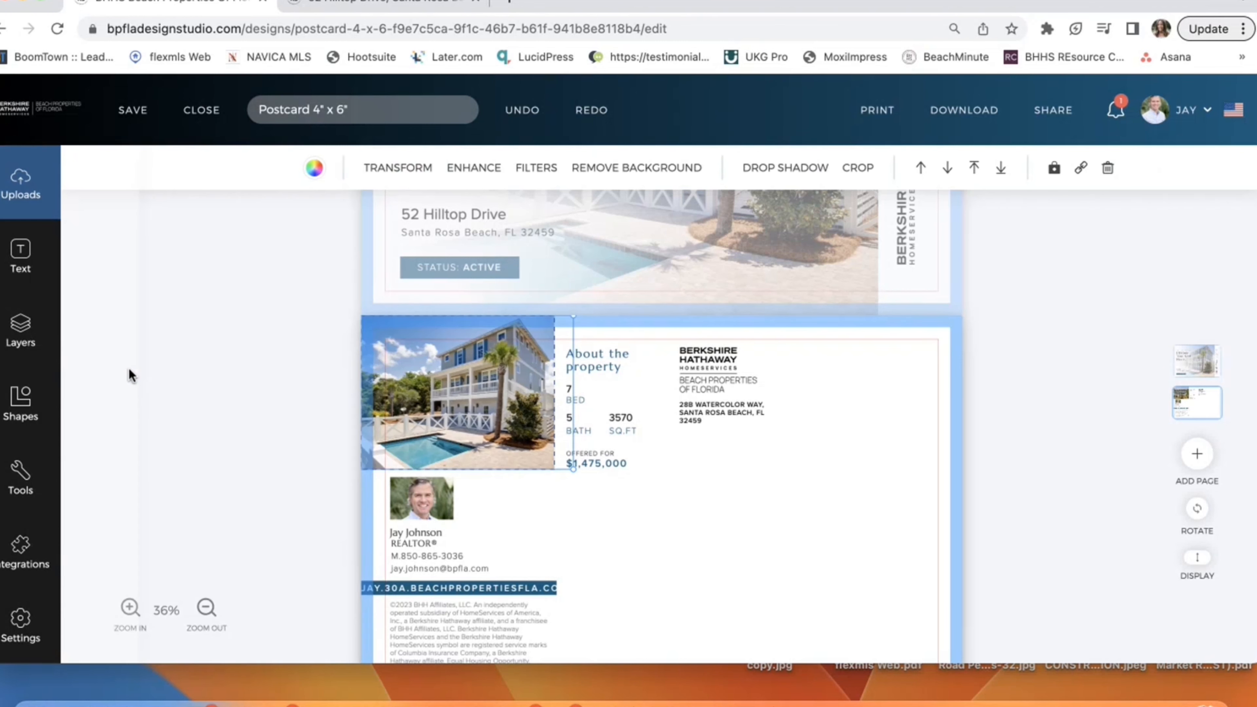
Check both postcard pages and inspect the back page at 46% zoom
{"action": "scroll", "coordinate": [513, 406], "scroll_direction": "up", "scroll_amount": 5}
{"action": "scroll", "coordinate": [513, 407], "scroll_direction": "down", "scroll_amount": 7}
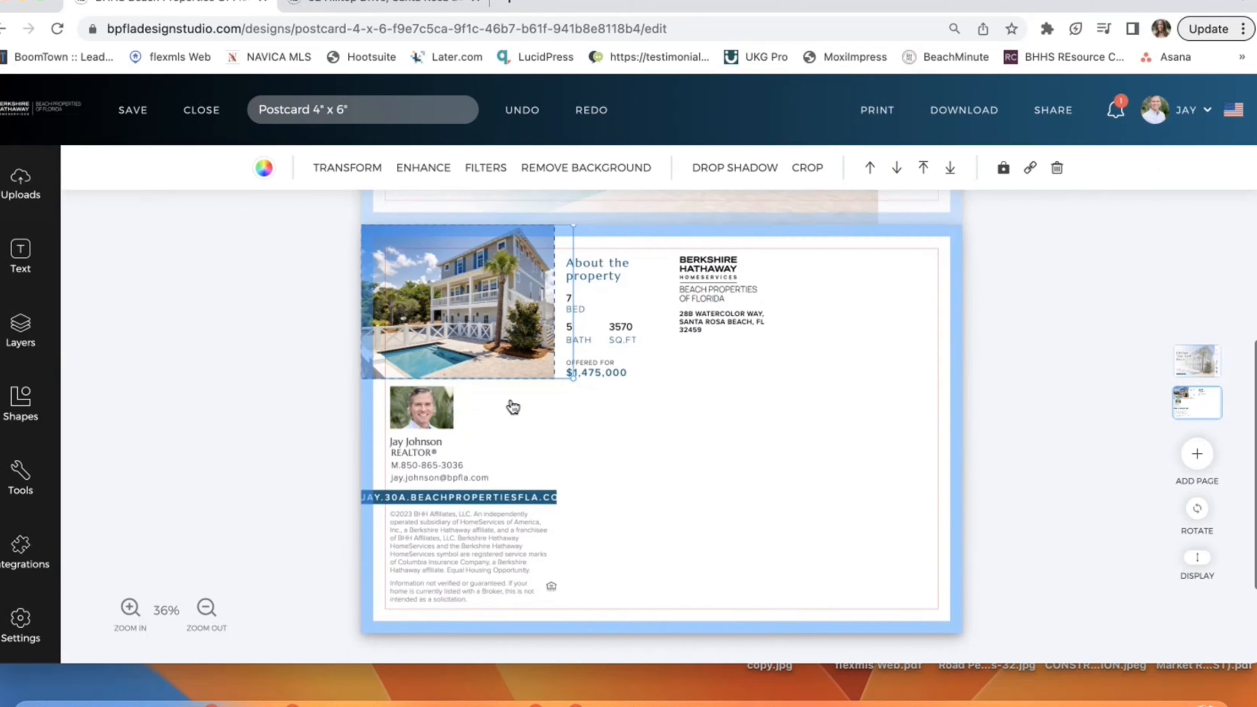
{"action": "left_click", "coordinate": [604, 433]}
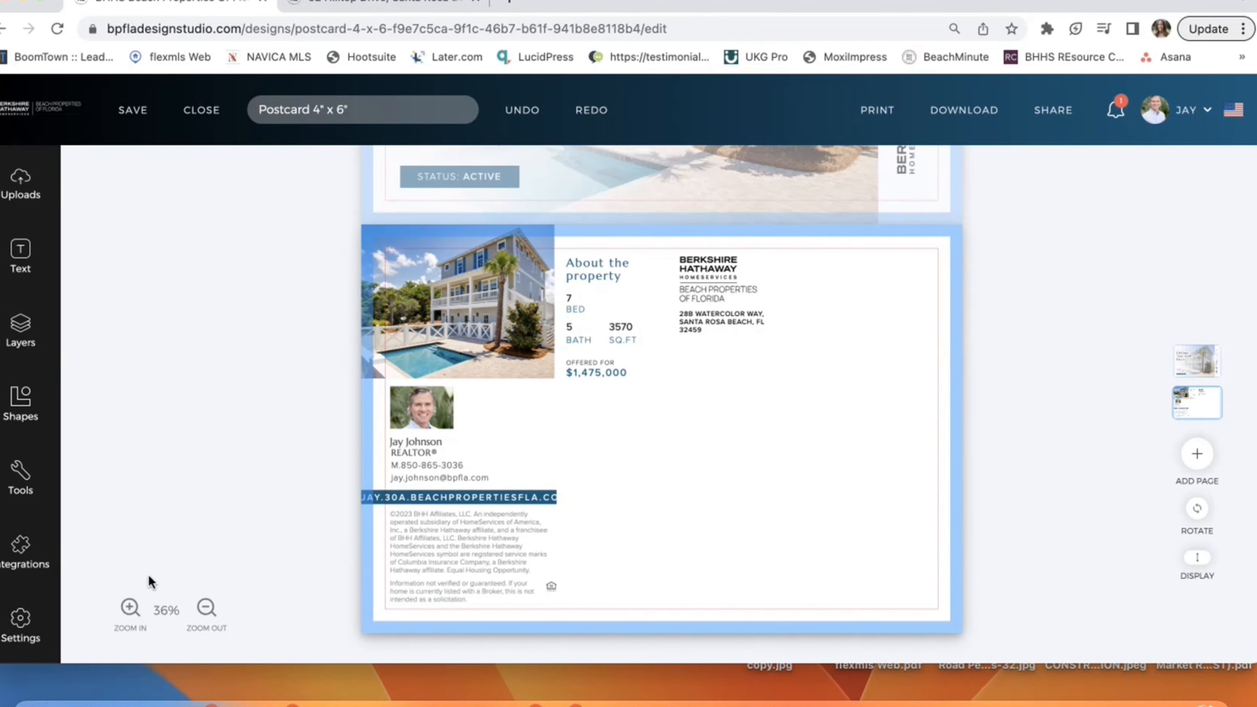
{"action": "left_click", "coordinate": [130, 607]}
{"action": "scroll", "coordinate": [582, 597], "scroll_direction": "down", "scroll_amount": 4}
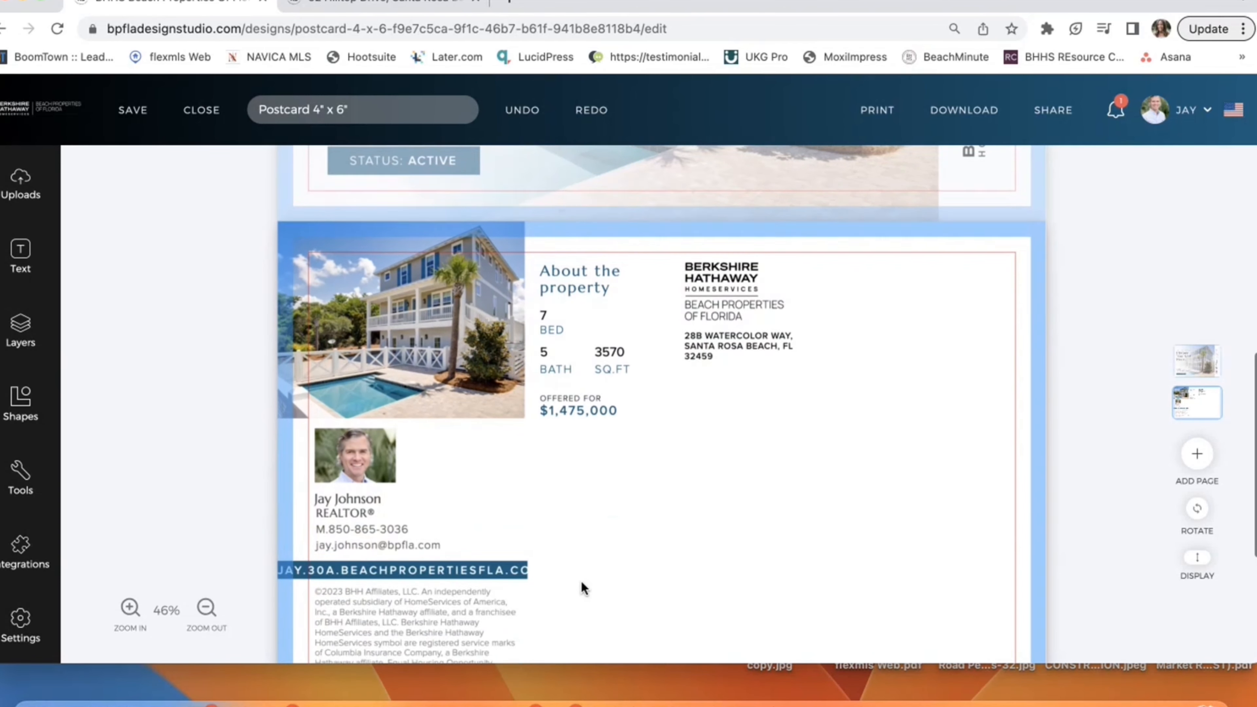
Capitalize the heading on the postcard's back page so that it reads "About The Property"
{"action": "scroll", "coordinate": [584, 589], "scroll_direction": "down", "scroll_amount": 2}
{"action": "left_click", "coordinate": [596, 212]}
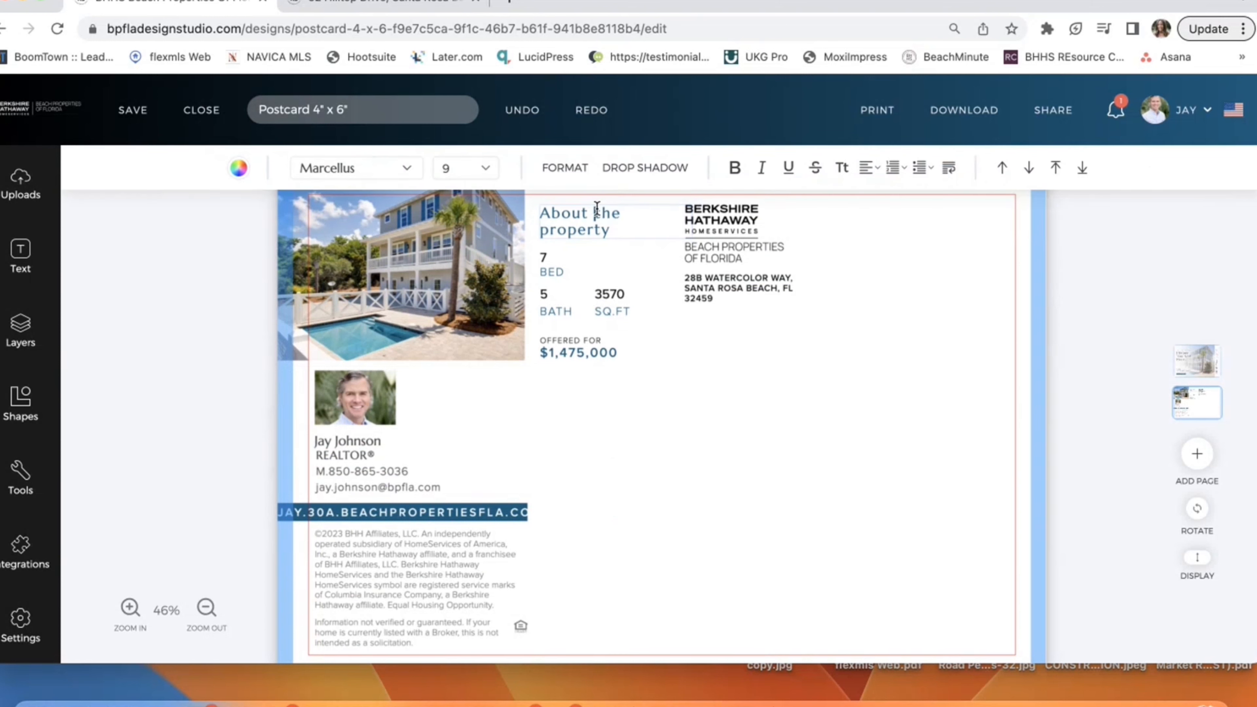
{"action": "left_click", "coordinate": [597, 209]}
{"action": "left_click", "coordinate": [553, 225]}
{"action": "key", "text": "BackSpace"}
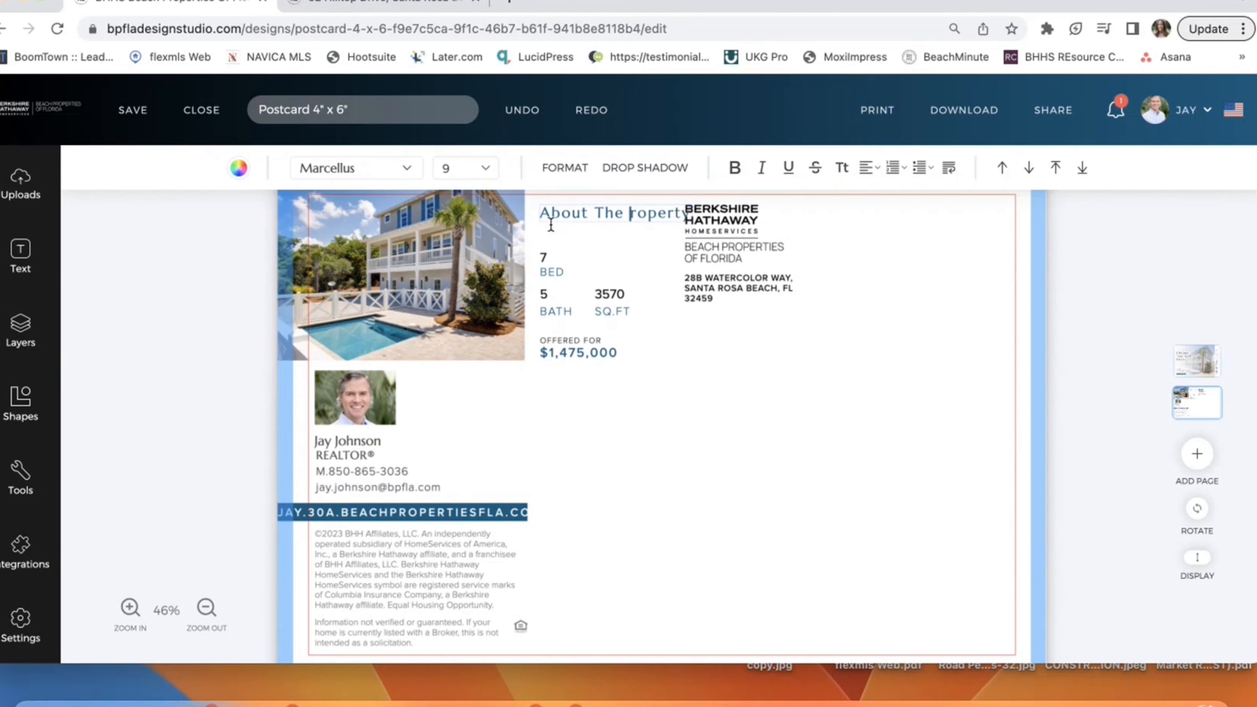
{"action": "type", "text": "P"}
{"action": "left_click", "coordinate": [656, 427]}
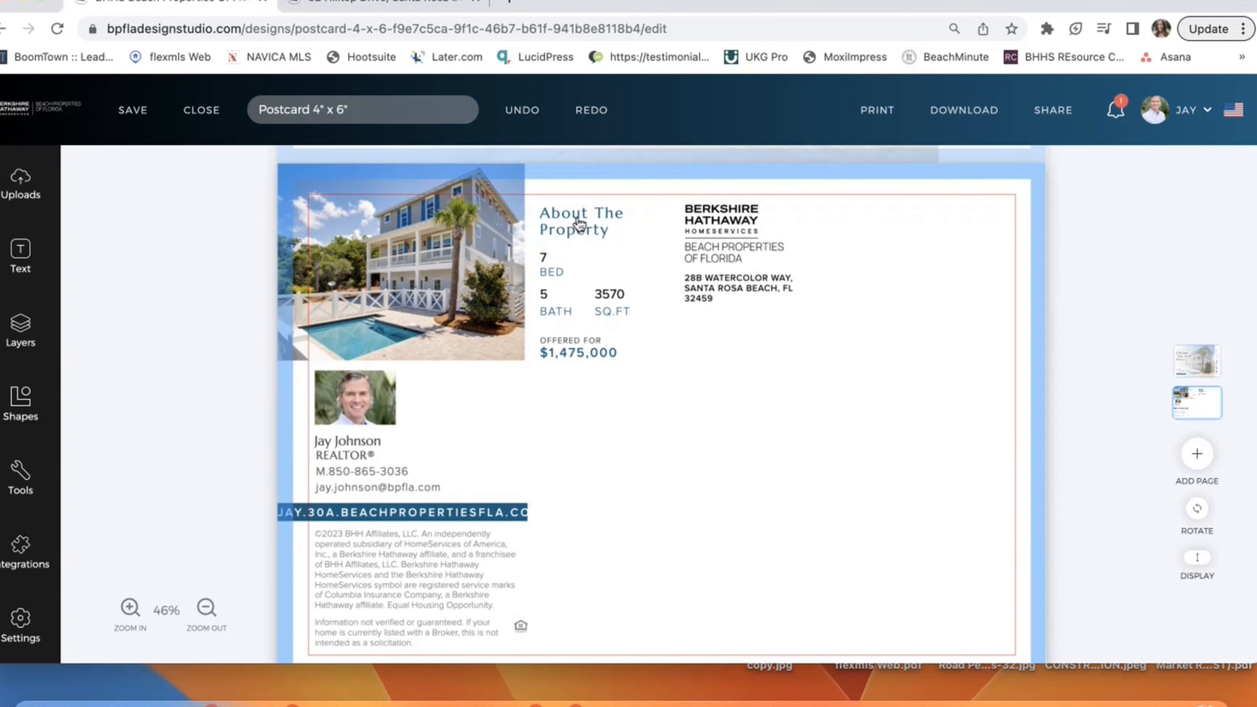
{"action": "left_click", "coordinate": [596, 217]}
{"action": "double_click", "coordinate": [584, 217]}
{"action": "left_click", "coordinate": [596, 228]}
{"action": "left_click", "coordinate": [616, 238]}
Add a thousands comma to the square footage on the back page, making it 3,570
{"action": "left_click", "coordinate": [605, 301]}
{"action": "left_click", "coordinate": [605, 300]}
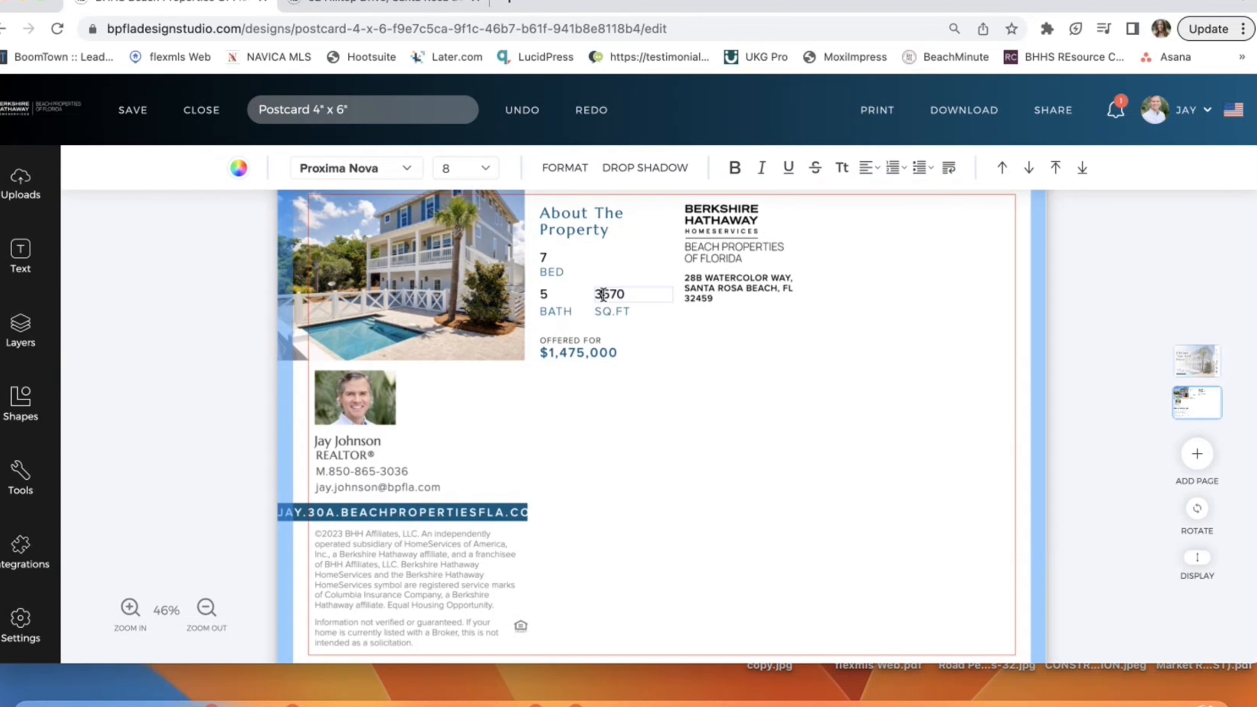
{"action": "left_click", "coordinate": [646, 374]}
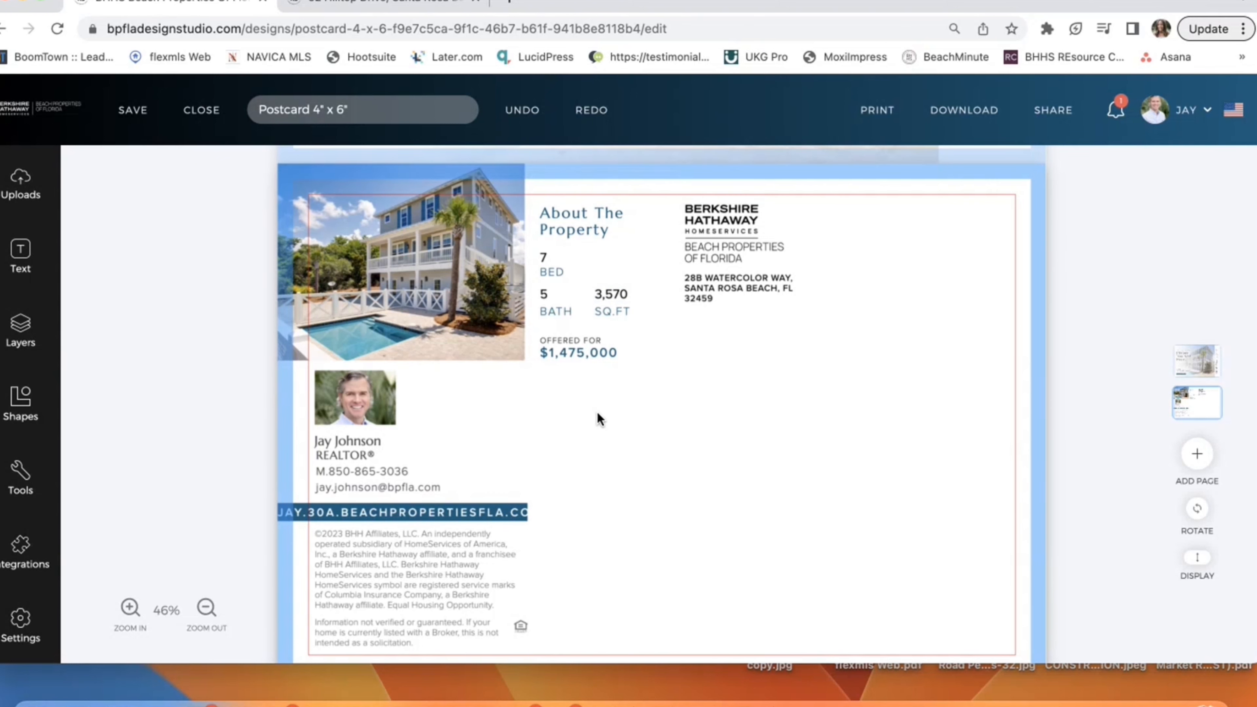
Reduce the font size of the website address in the blue bar to 5
{"action": "scroll", "coordinate": [597, 411], "scroll_direction": "down", "scroll_amount": 3}
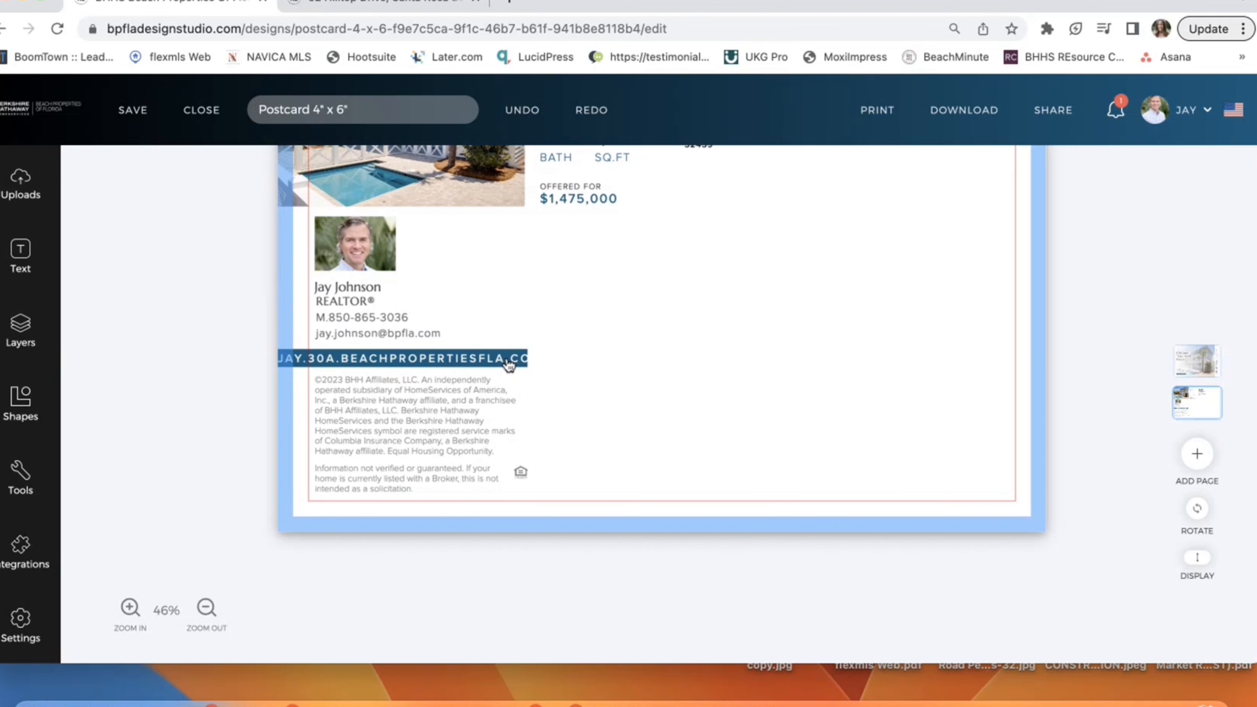
{"action": "left_click", "coordinate": [391, 365]}
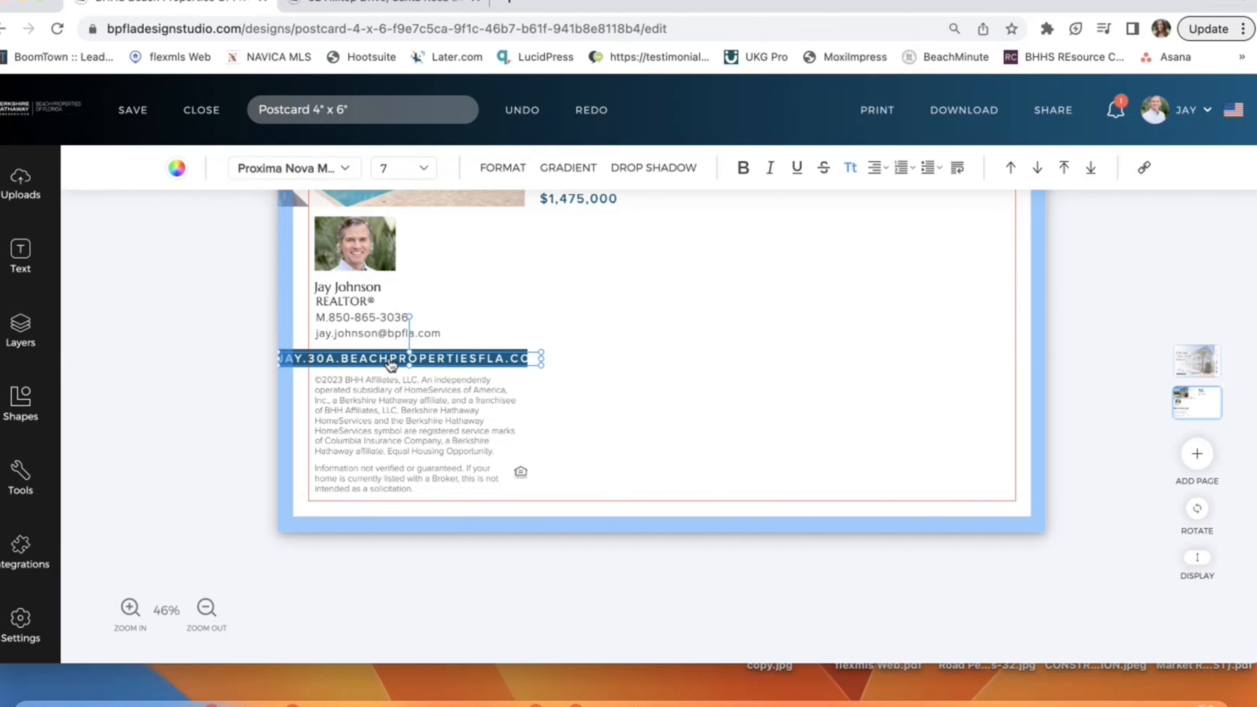
{"action": "left_click", "coordinate": [420, 169]}
{"action": "left_click", "coordinate": [397, 213]}
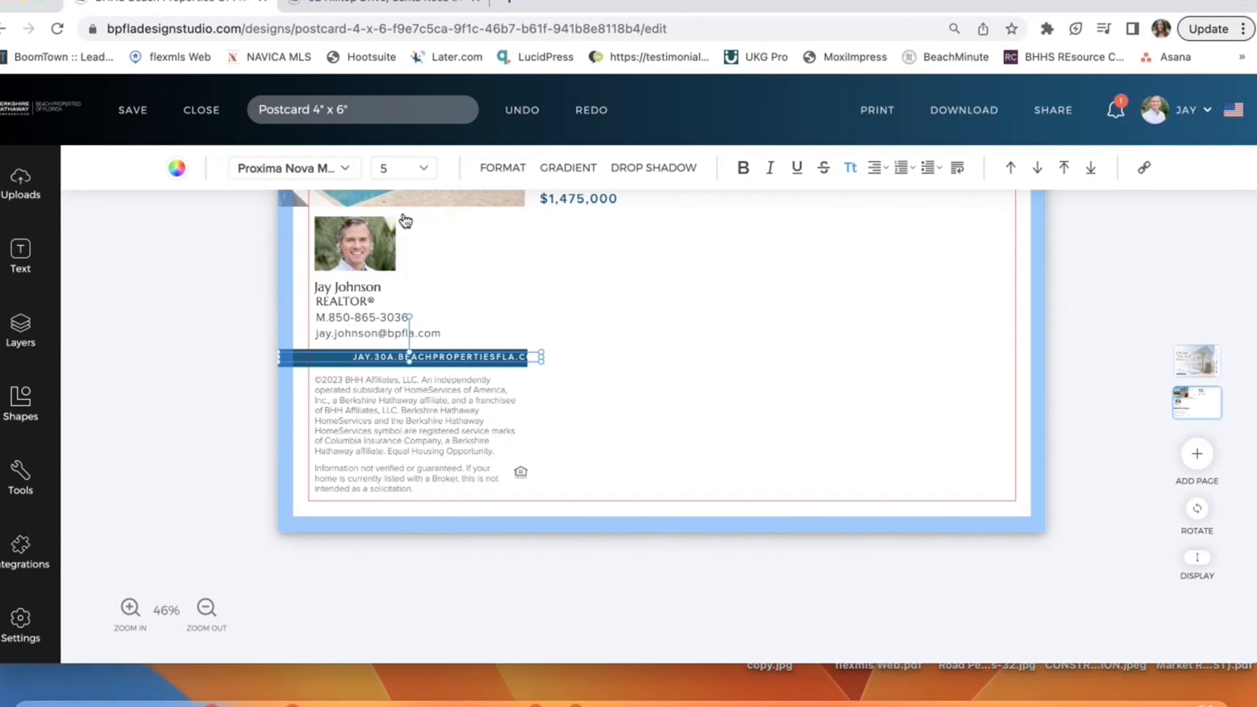
{"action": "left_click", "coordinate": [665, 430]}
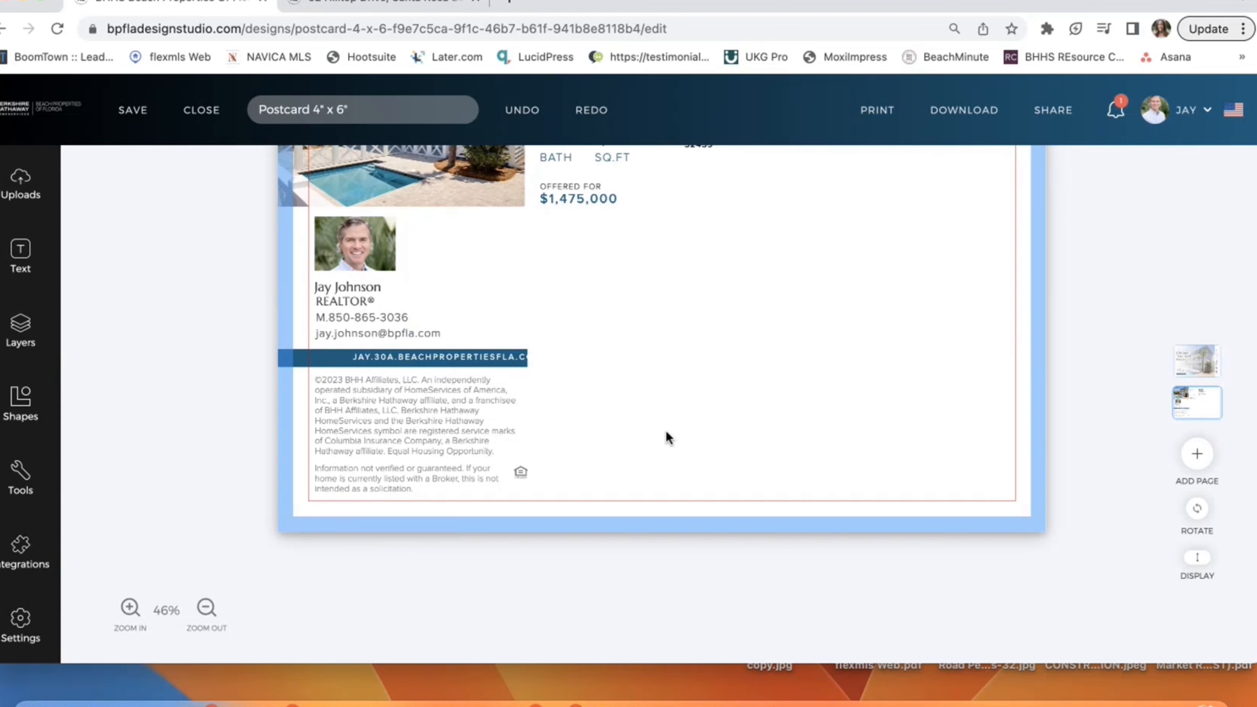
Move the website address leftward so that the whole text fits inside the blue bar
{"action": "left_click", "coordinate": [521, 365]}
{"action": "left_click_drag", "start_coordinate": [535, 365], "coordinate": [498, 360]}
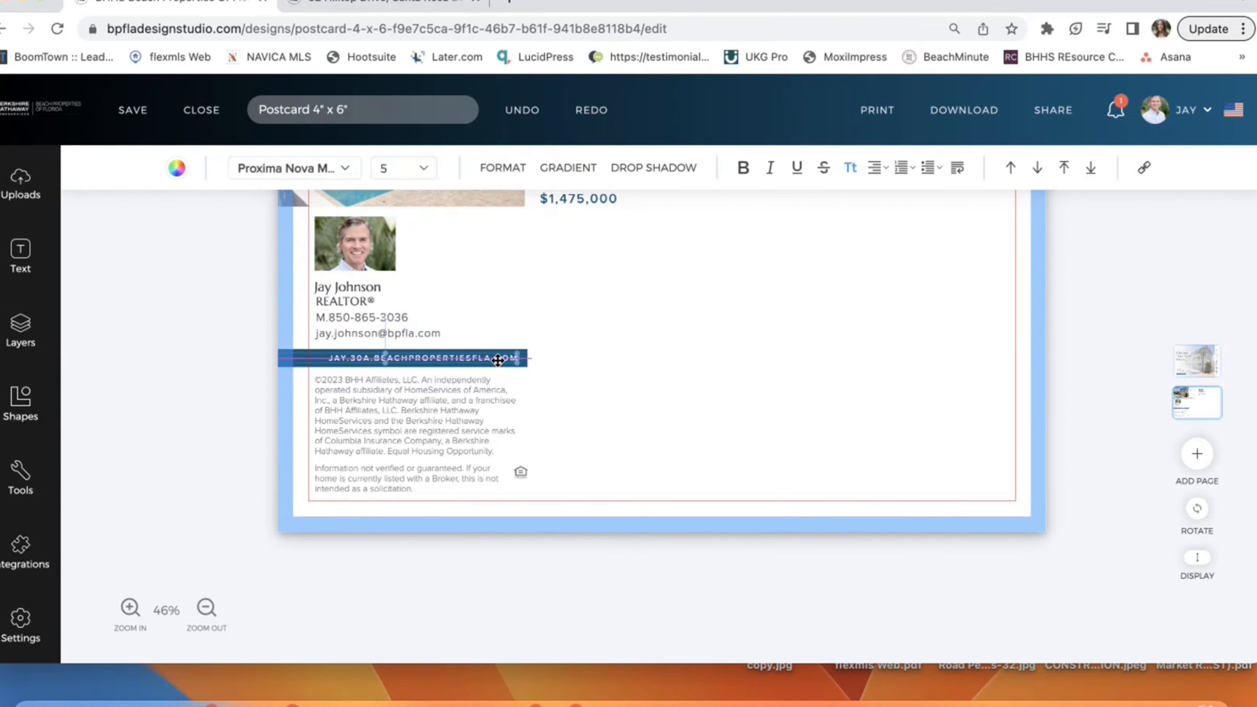
{"action": "left_click", "coordinate": [567, 367]}
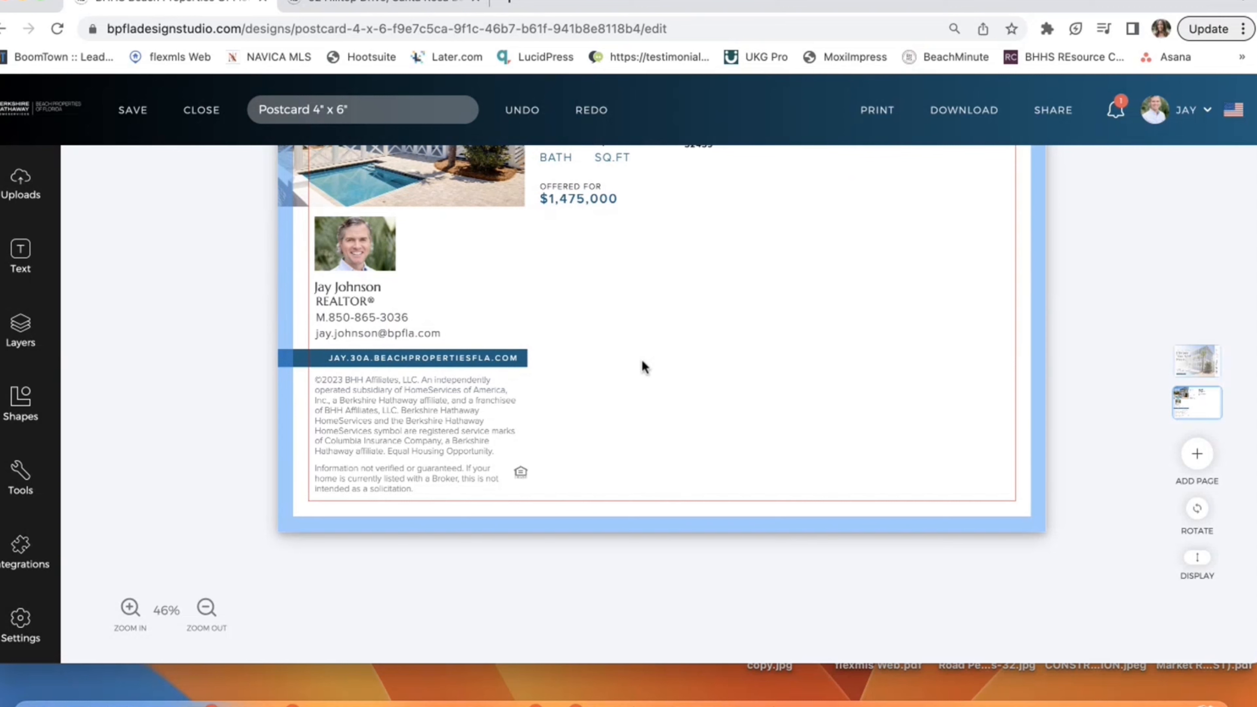
Review the front and back pages of the edited postcard
{"action": "scroll", "coordinate": [644, 419], "scroll_direction": "up", "scroll_amount": 10}
{"action": "scroll", "coordinate": [645, 415], "scroll_direction": "down", "scroll_amount": 10}
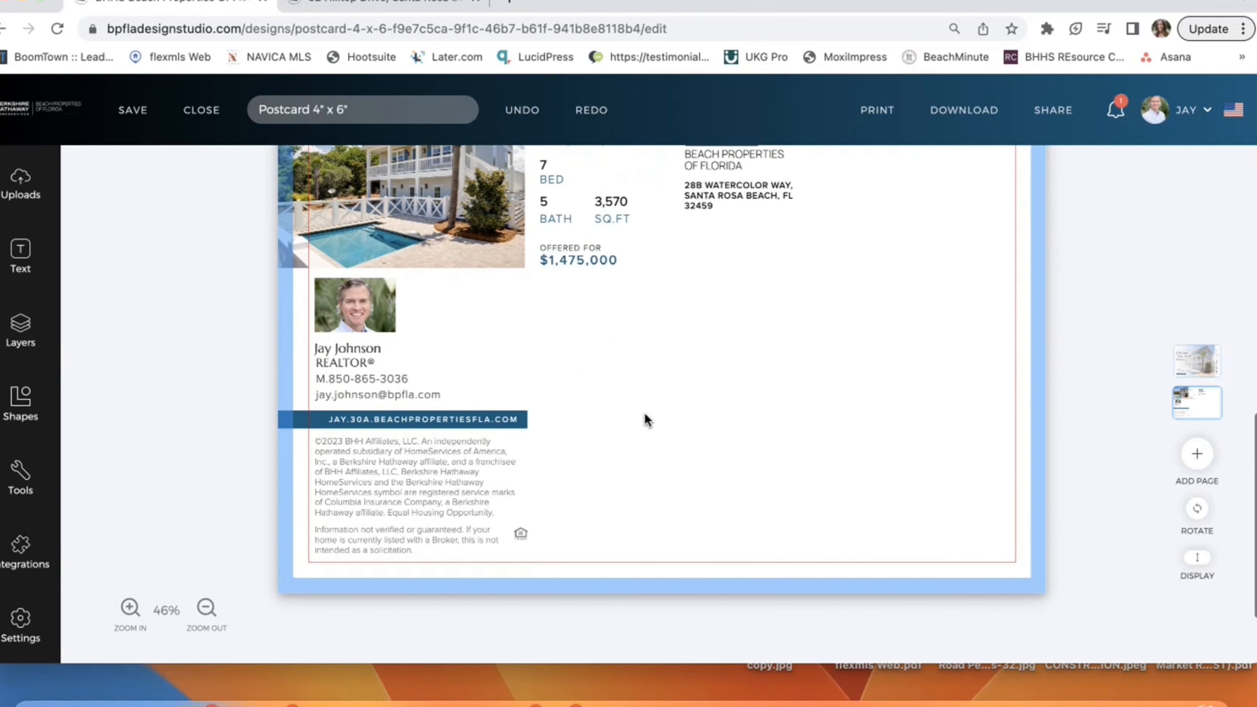
{"action": "scroll", "coordinate": [646, 420], "scroll_direction": "up", "scroll_amount": 2}
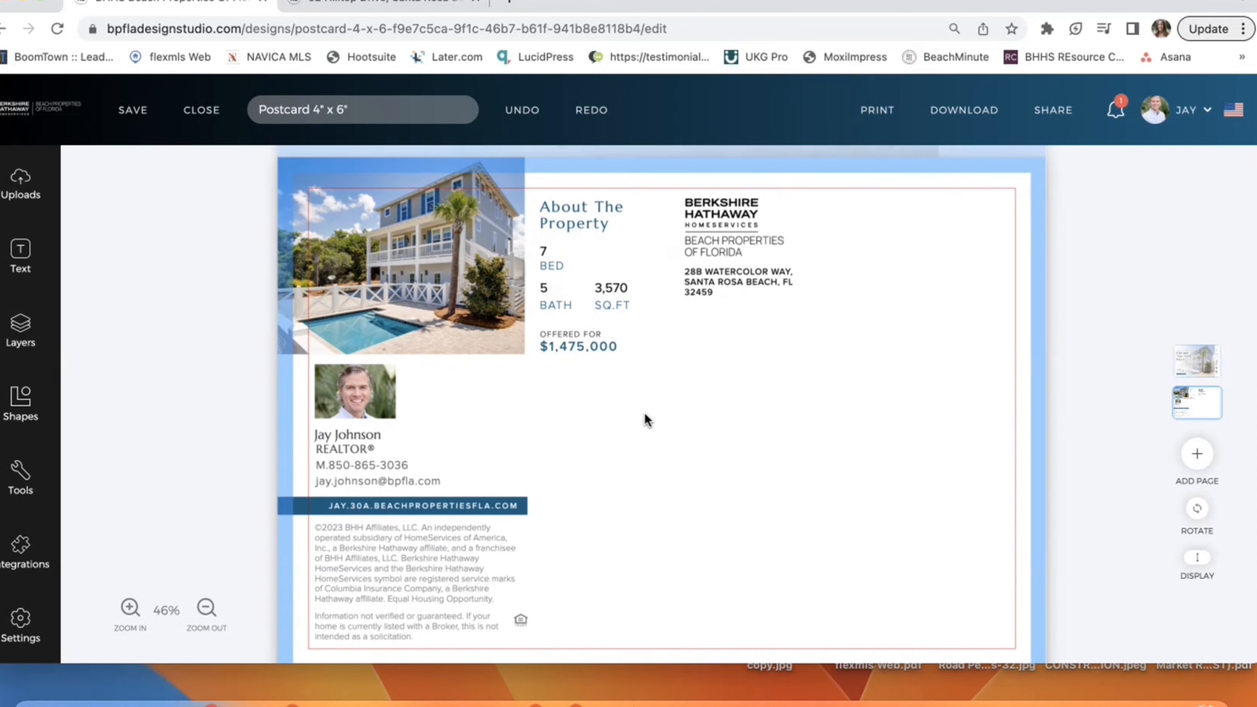
{"action": "scroll", "coordinate": [646, 420], "scroll_direction": "up", "scroll_amount": 1}
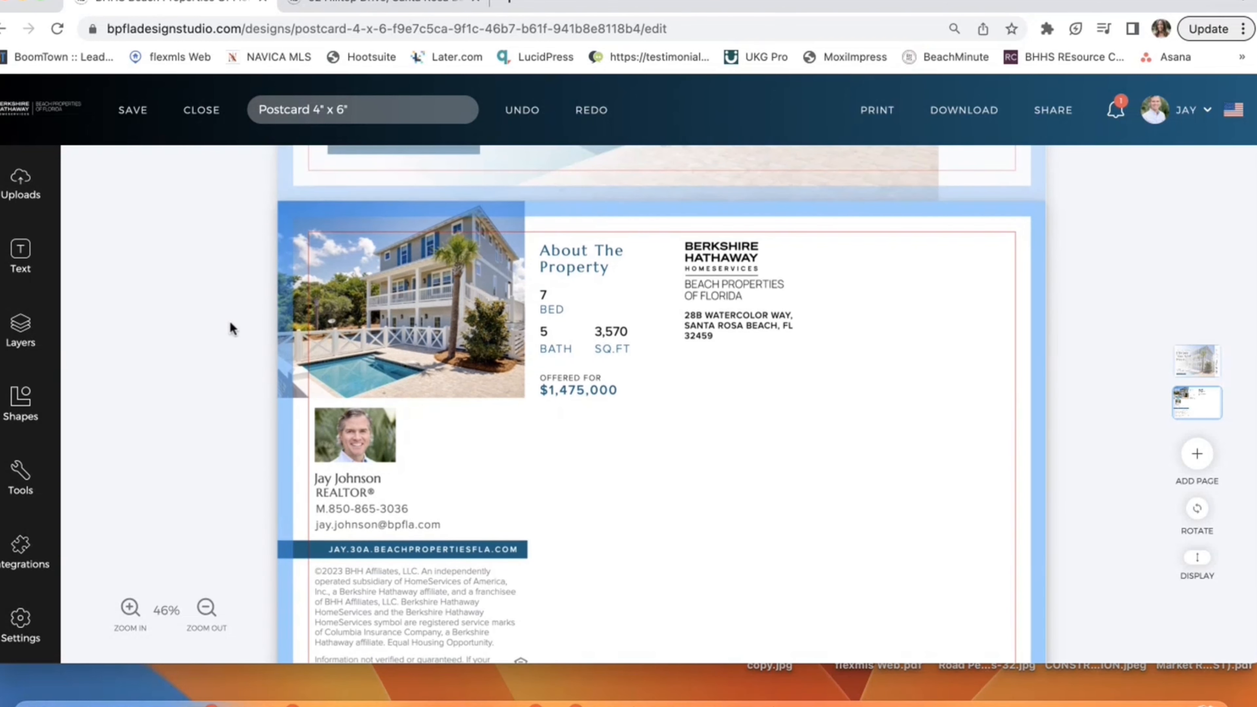
{"action": "scroll", "coordinate": [339, 345], "scroll_direction": "up", "scroll_amount": 4}
{"action": "scroll", "coordinate": [340, 345], "scroll_direction": "down", "scroll_amount": 7}
Browse the Account Images, Social Media Icons and Shapes folders of the uploads library
{"action": "left_click", "coordinate": [20, 183]}
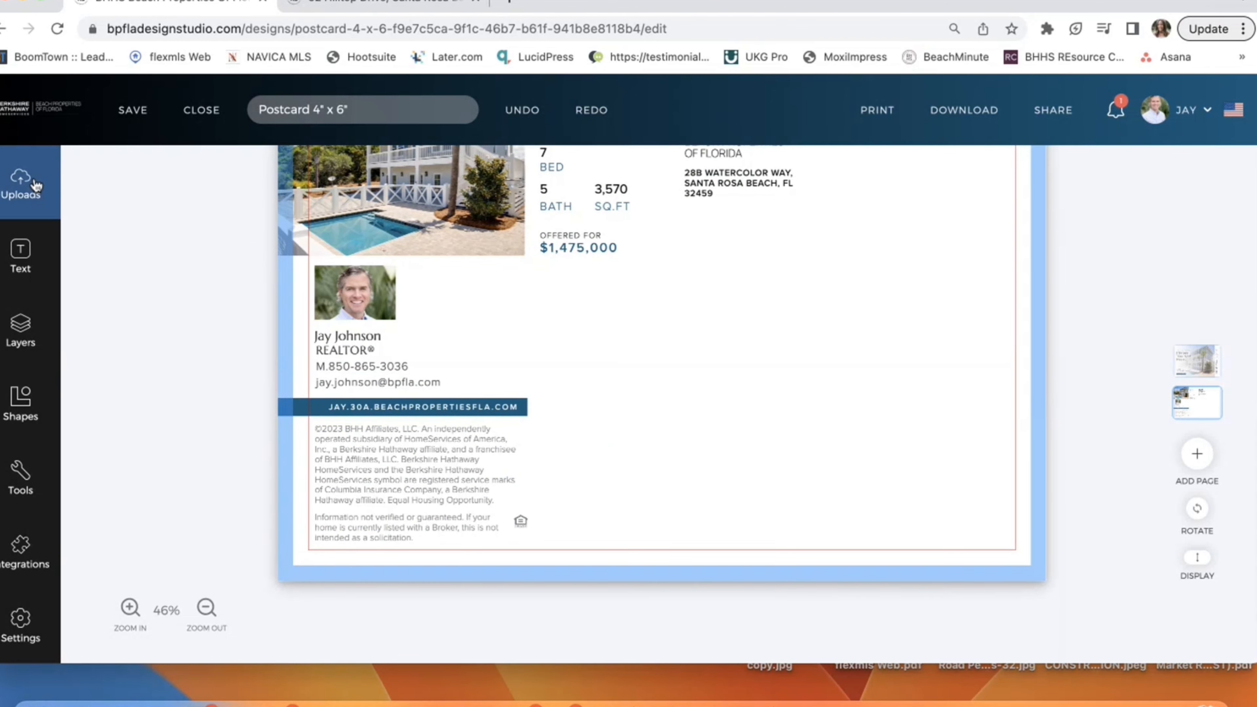
{"action": "left_click", "coordinate": [107, 190]}
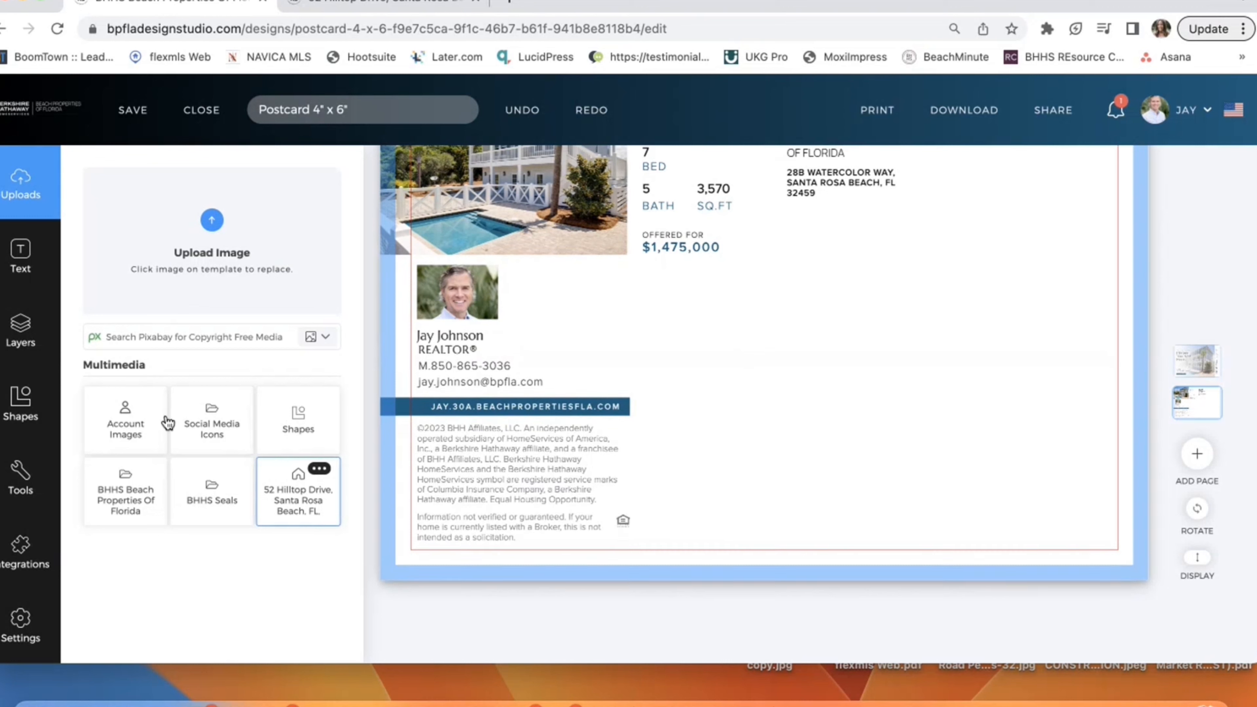
{"action": "left_click", "coordinate": [136, 411]}
{"action": "left_click", "coordinate": [102, 190]}
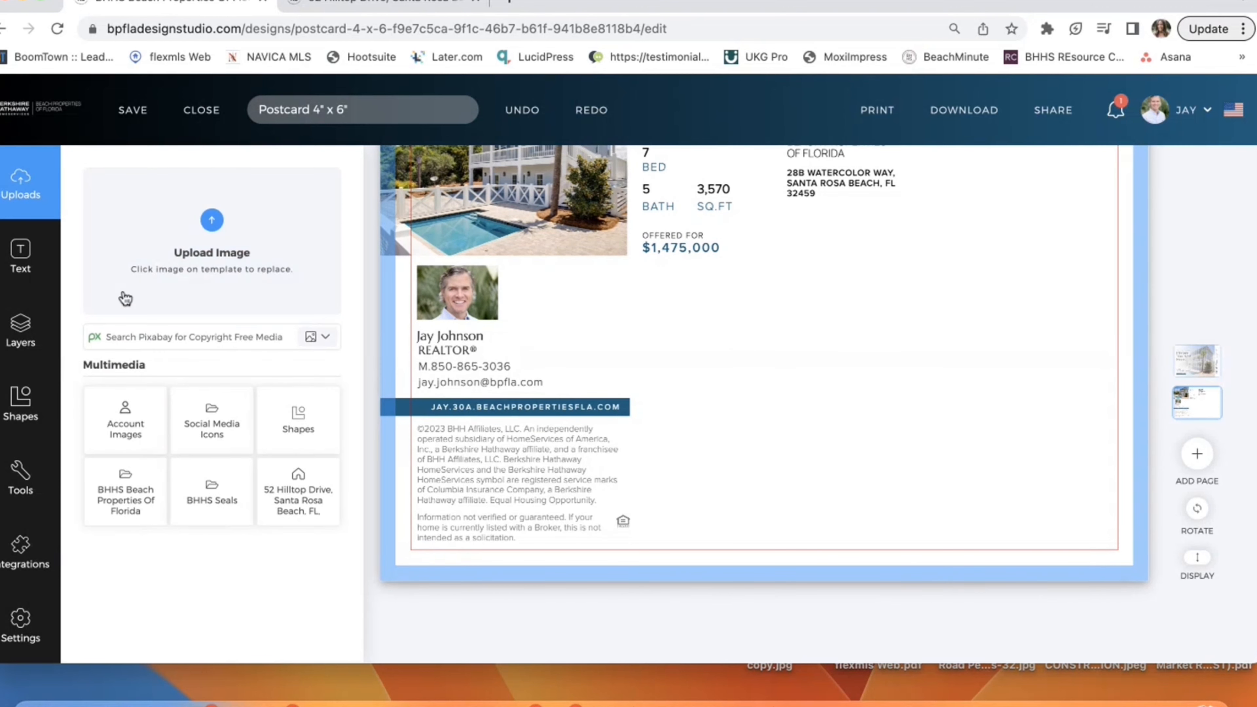
{"action": "left_click", "coordinate": [236, 441]}
{"action": "scroll", "coordinate": [233, 436], "scroll_direction": "down", "scroll_amount": 5}
{"action": "scroll", "coordinate": [227, 426], "scroll_direction": "up", "scroll_amount": 5}
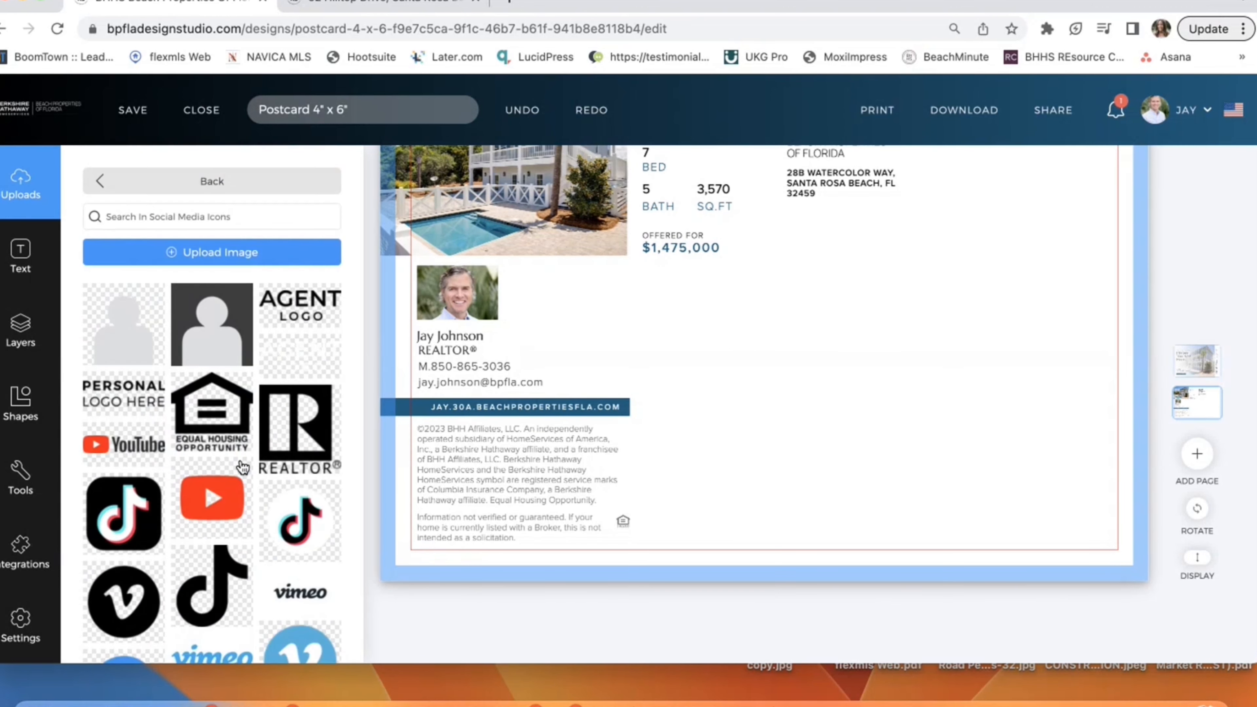
{"action": "left_click", "coordinate": [132, 196]}
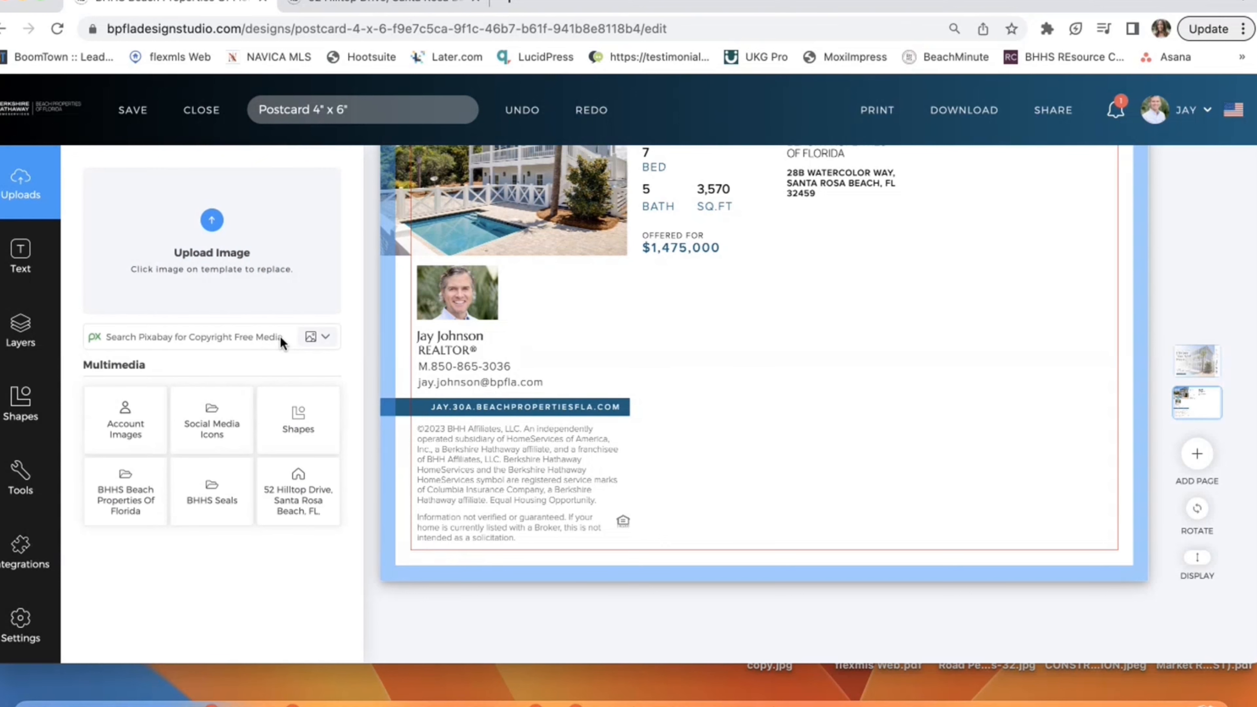
{"action": "left_click", "coordinate": [314, 440]}
{"action": "left_click", "coordinate": [106, 187]}
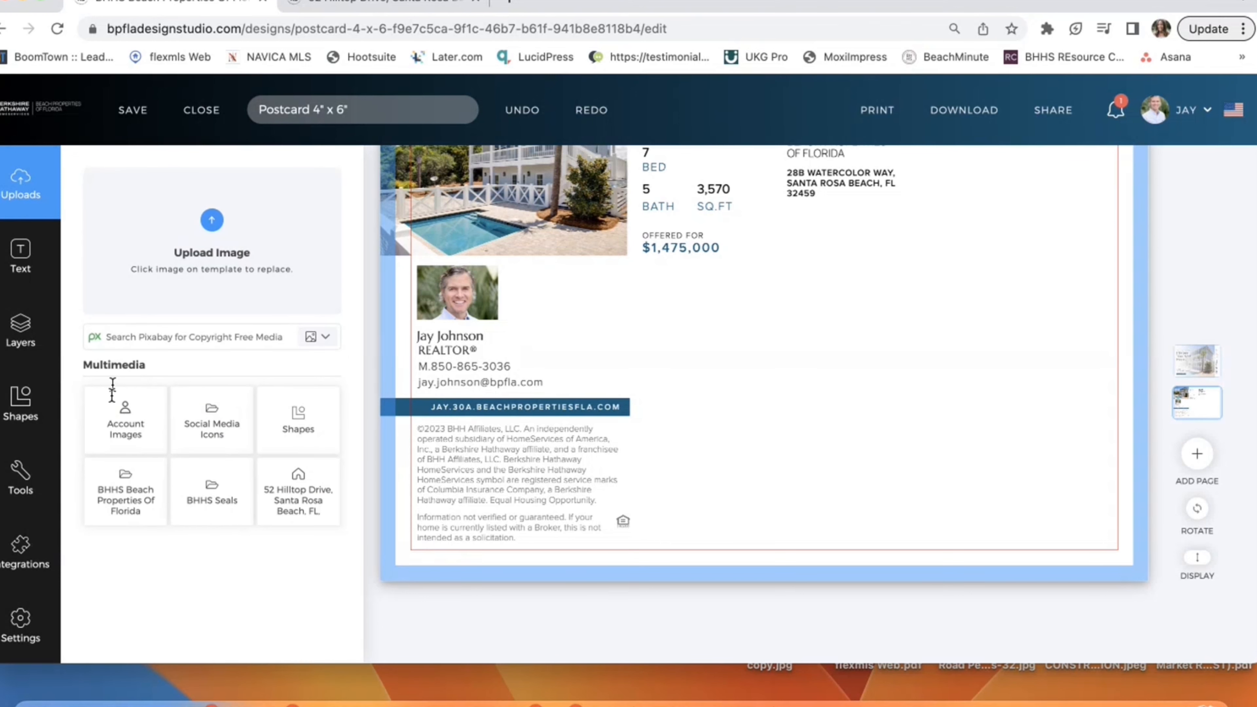
Browse the BHHS Beach Properties Of Florida, BHHS Seals and property image folders of the uploads library
{"action": "left_click", "coordinate": [134, 501]}
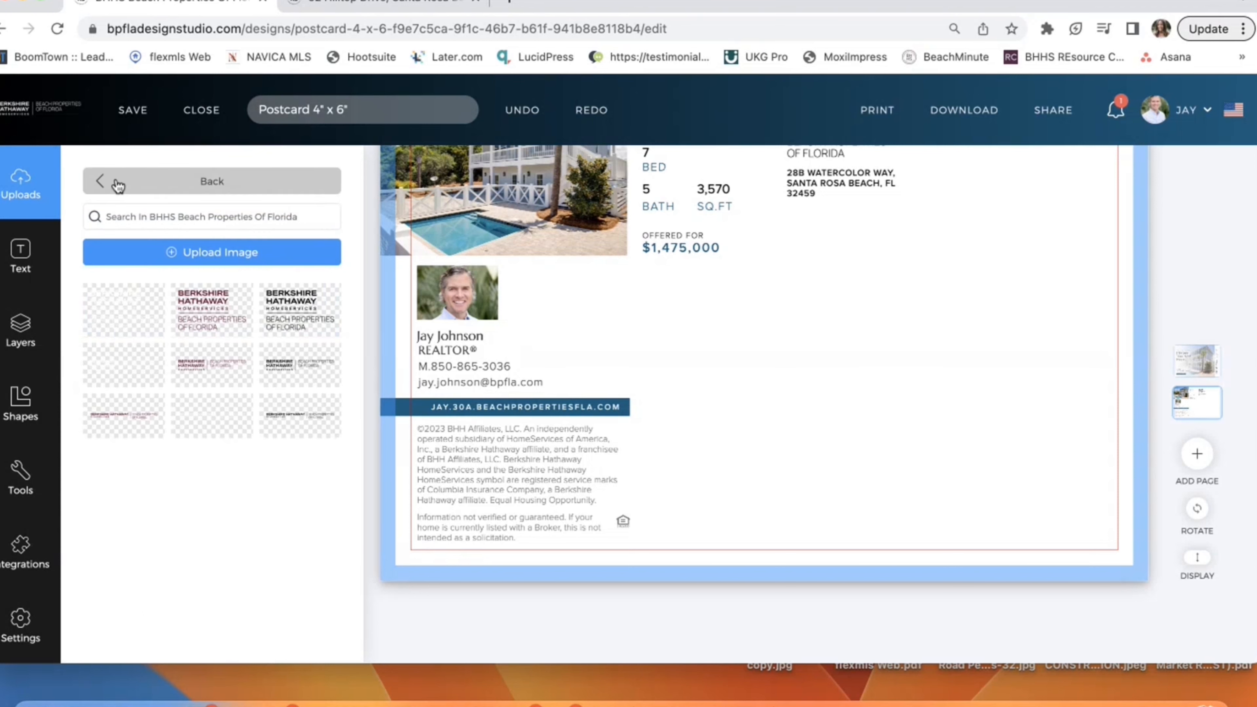
{"action": "left_click", "coordinate": [118, 186]}
{"action": "left_click", "coordinate": [211, 489]}
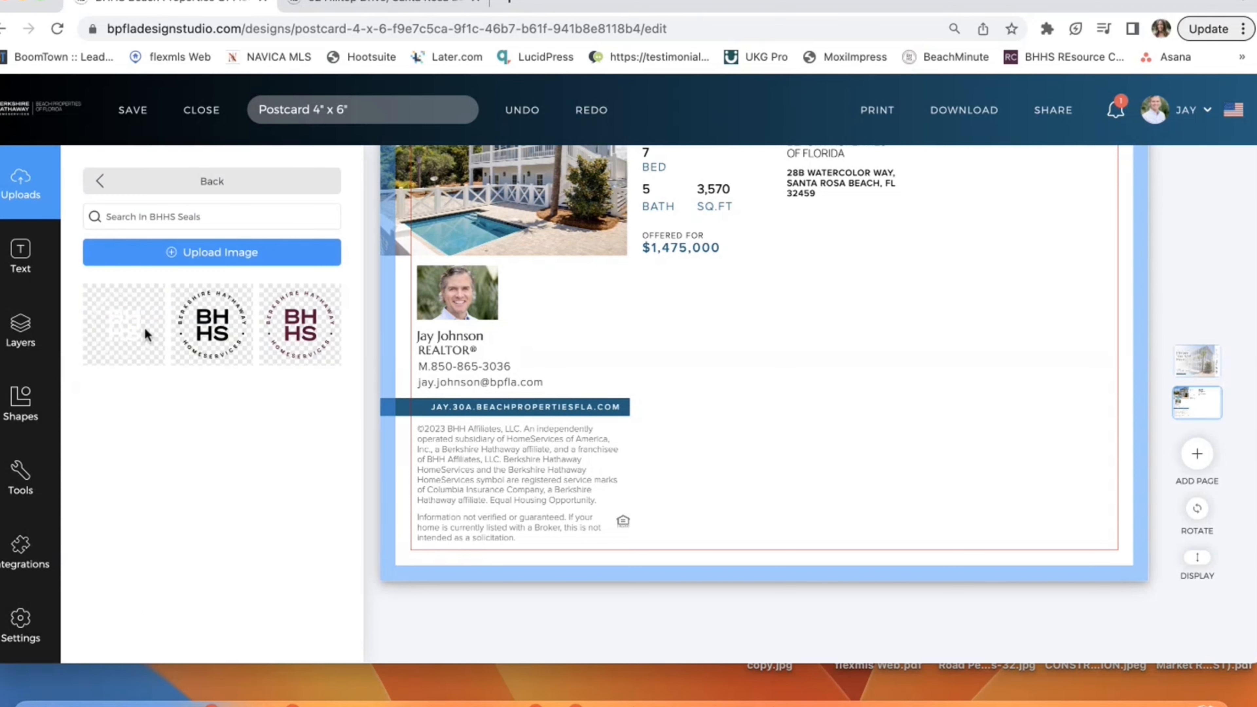
{"action": "left_click", "coordinate": [117, 189]}
{"action": "left_click", "coordinate": [309, 517]}
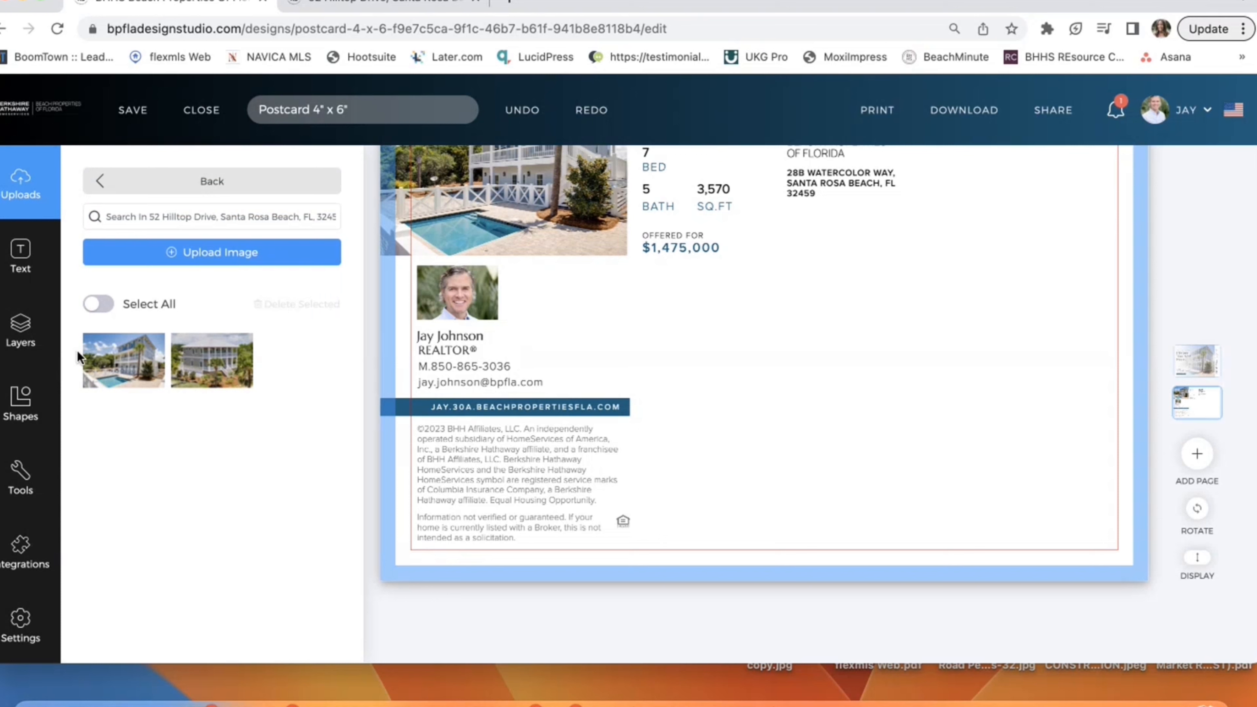
{"action": "left_click", "coordinate": [123, 180]}
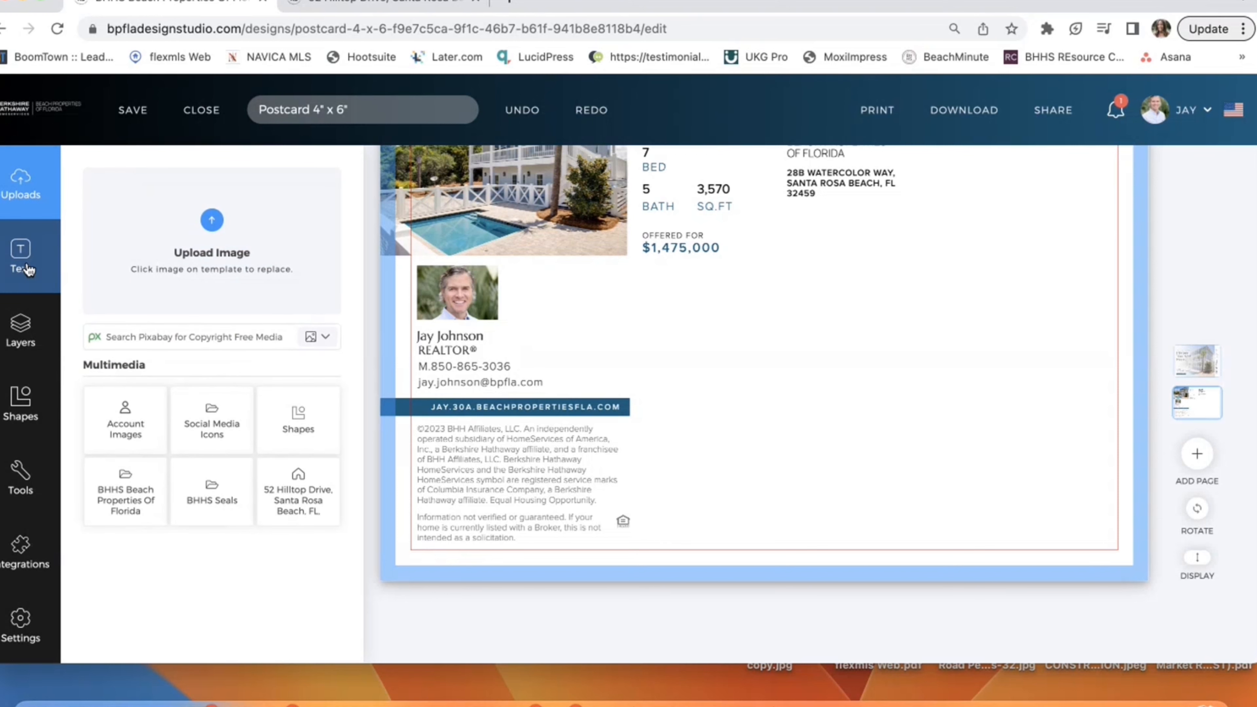
Add a new text box reading "TYPE TEXT HERE" to the postcard's back page
{"action": "scroll", "coordinate": [525, 324], "scroll_direction": "up", "scroll_amount": 15}
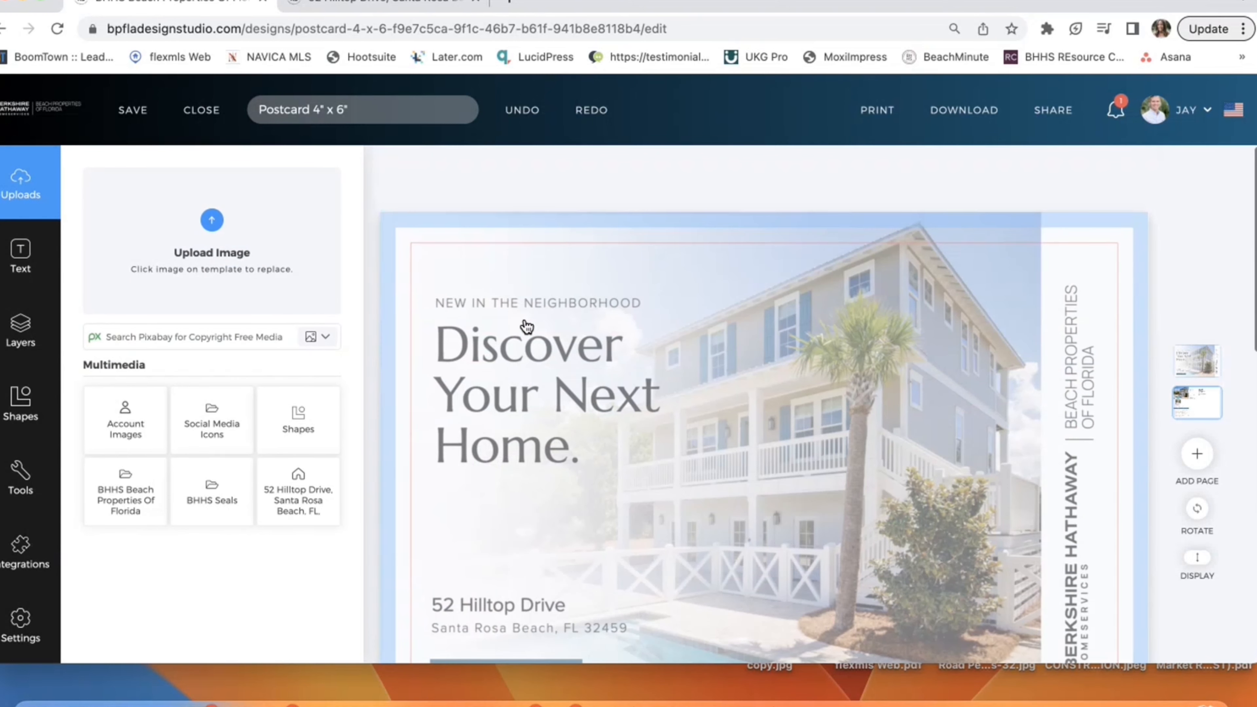
{"action": "scroll", "coordinate": [526, 322], "scroll_direction": "down", "scroll_amount": 15}
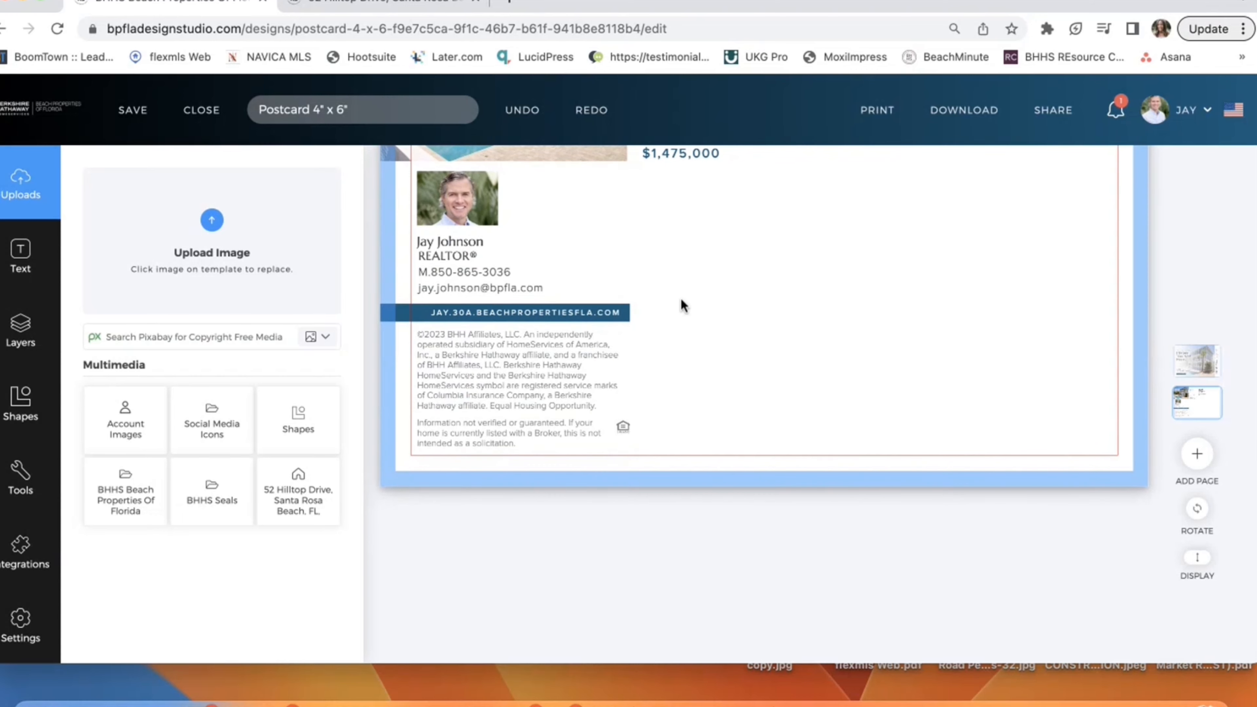
{"action": "scroll", "coordinate": [681, 298], "scroll_direction": "up", "scroll_amount": 3}
{"action": "left_click", "coordinate": [20, 255]}
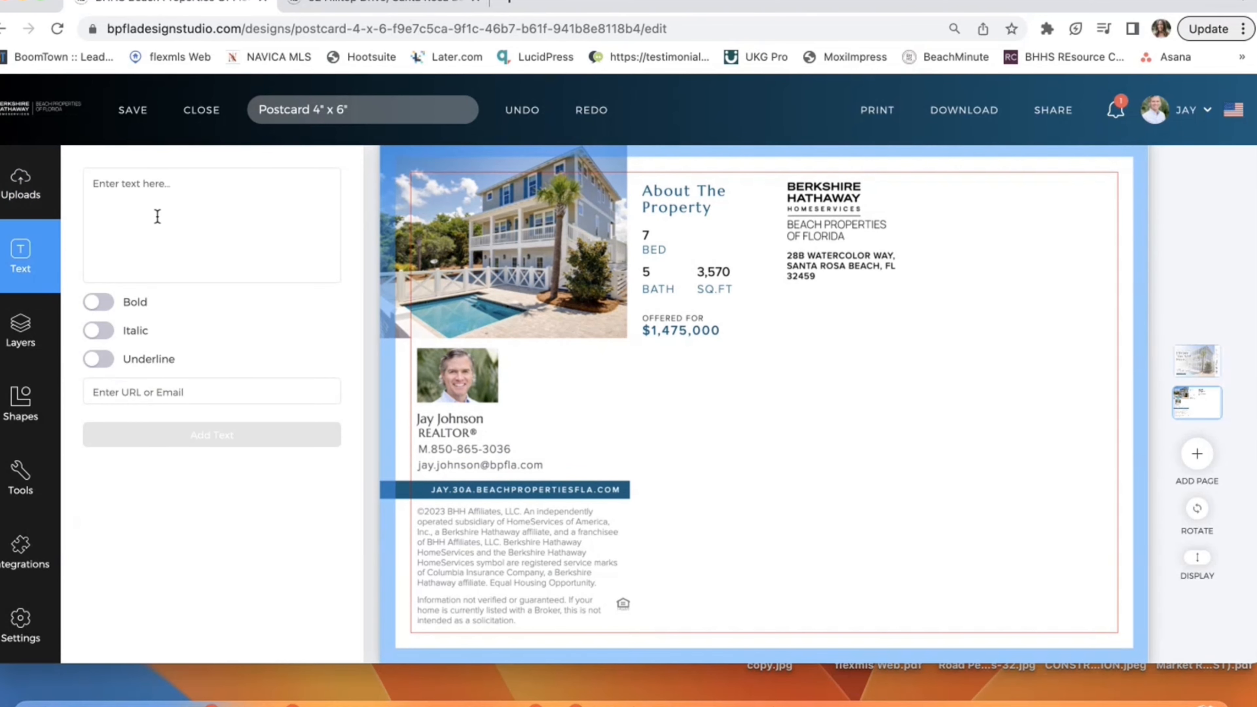
{"action": "type", "text": "TYPE"}
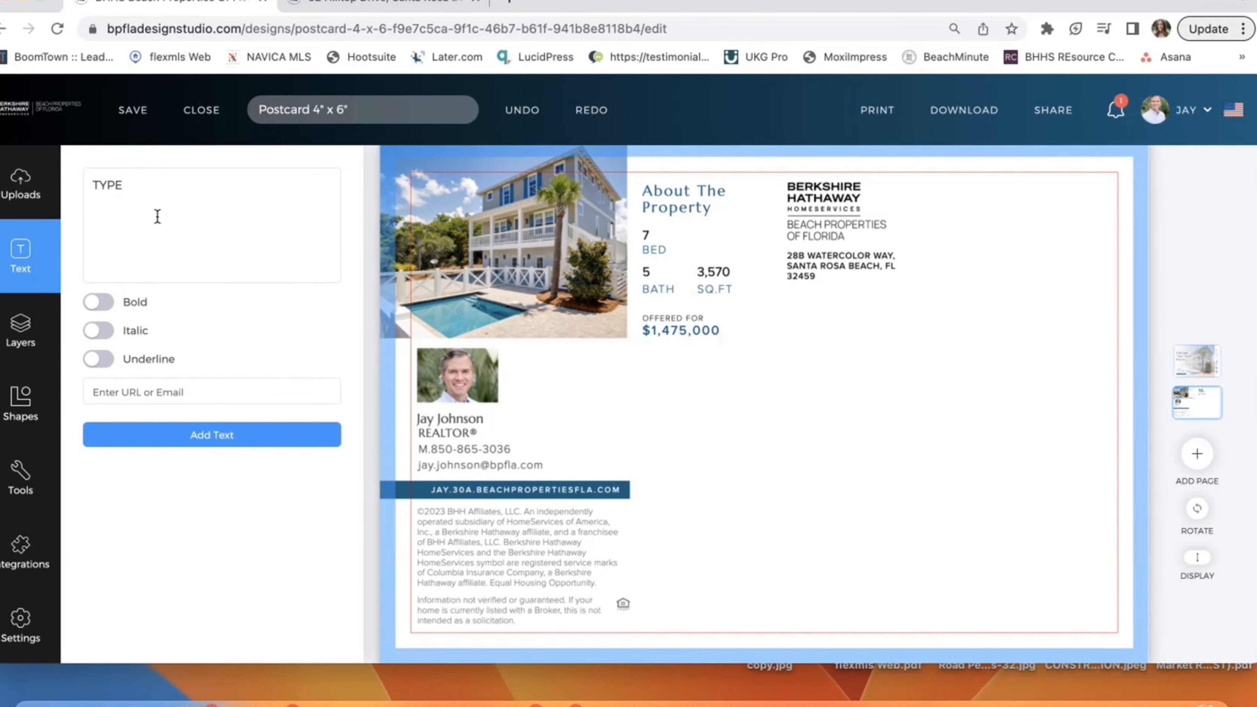
{"action": "type", "text": " TEXT HERE"}
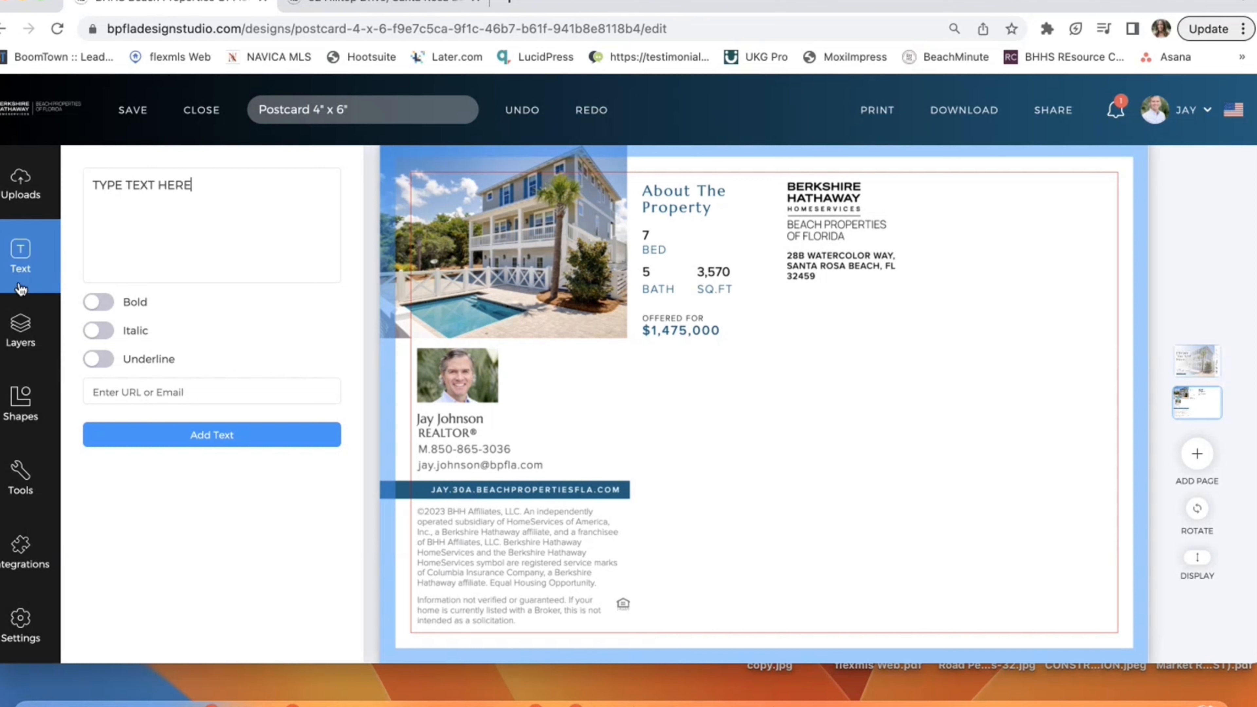
{"action": "left_click", "coordinate": [229, 437]}
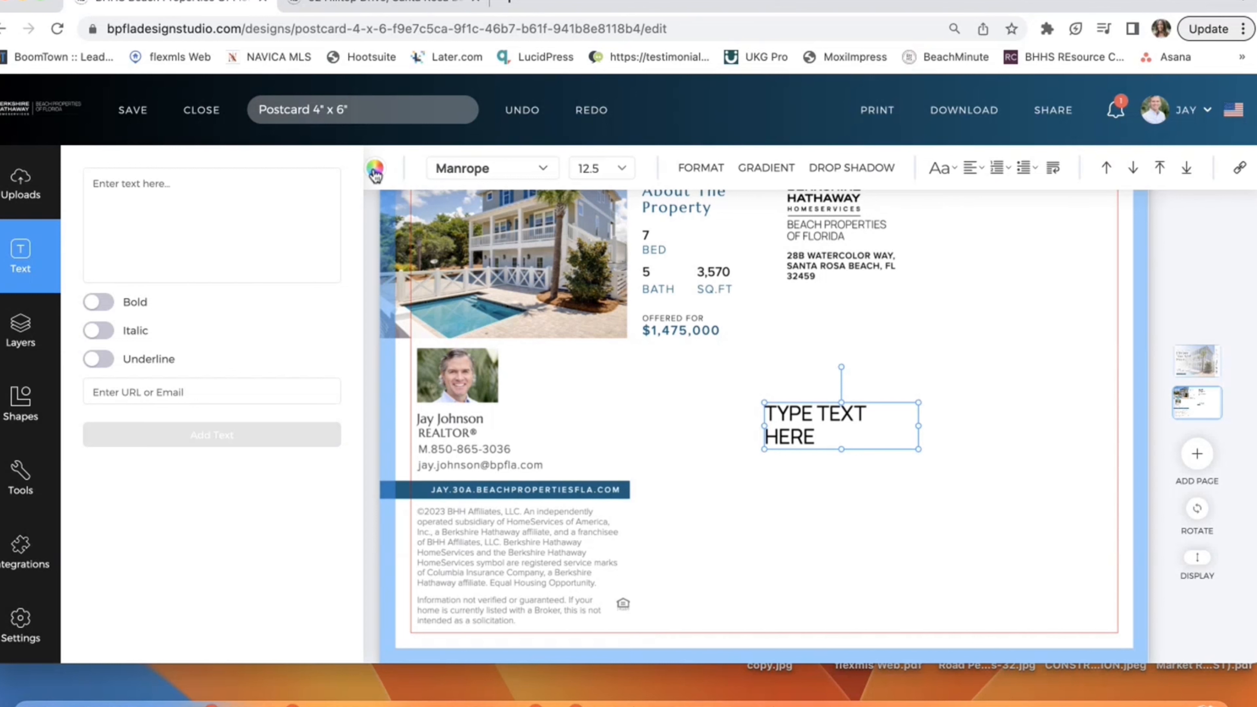
Set the font of the "TYPE TEXT HERE" text box to Marcellus
{"action": "left_click", "coordinate": [480, 172]}
{"action": "left_click", "coordinate": [490, 466]}
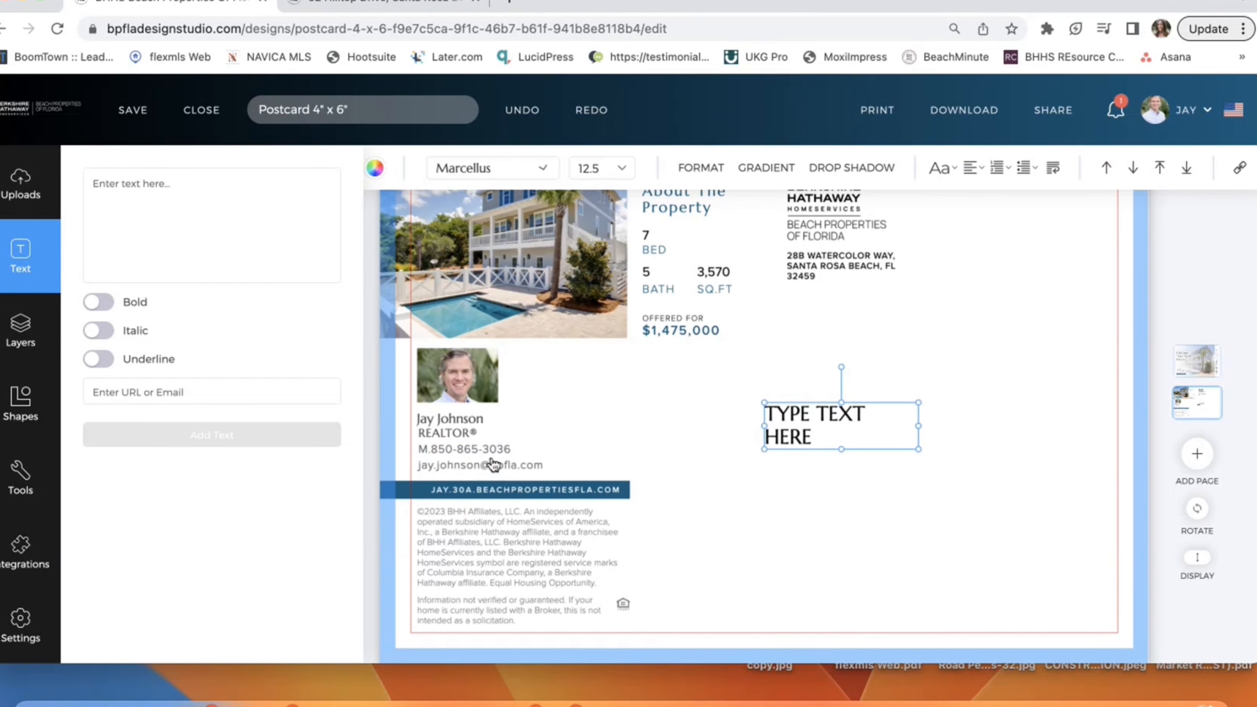
{"action": "left_click", "coordinate": [966, 427]}
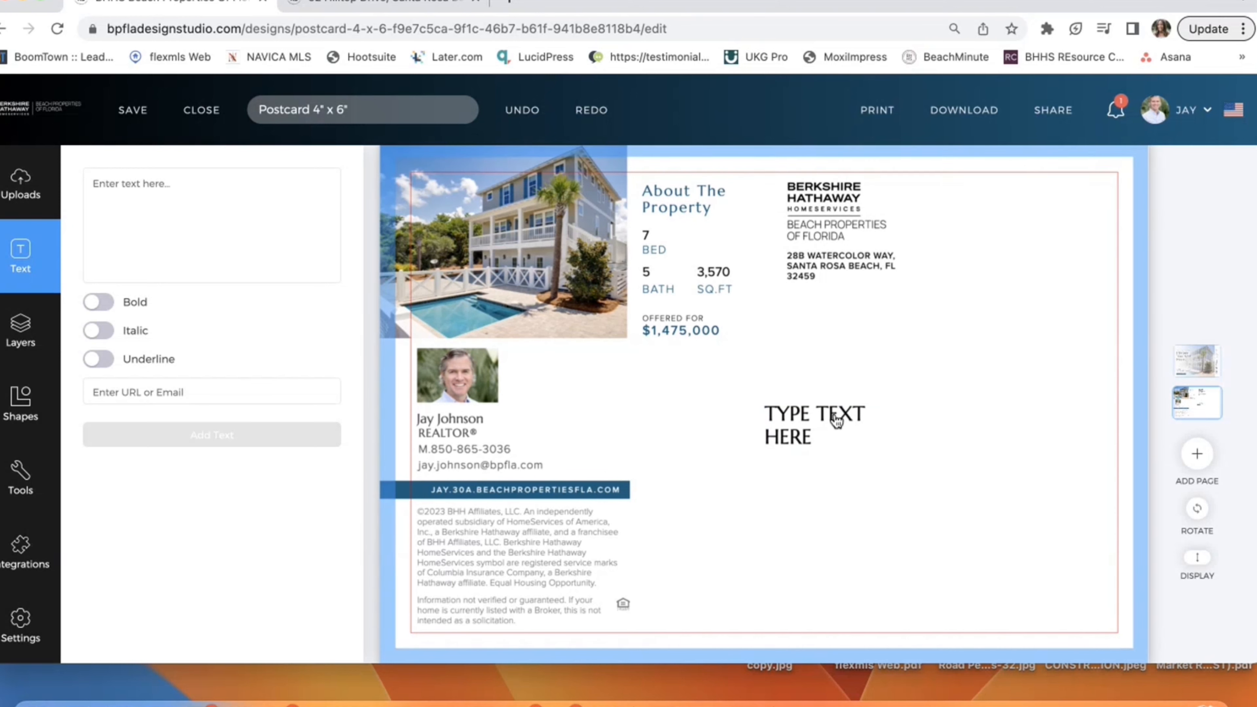
Widen the "TYPE TEXT HERE" box until its text fits on one line, and set the font size to 18
{"action": "left_click", "coordinate": [824, 418]}
{"action": "left_click_drag", "start_coordinate": [920, 426], "coordinate": [1031, 417]}
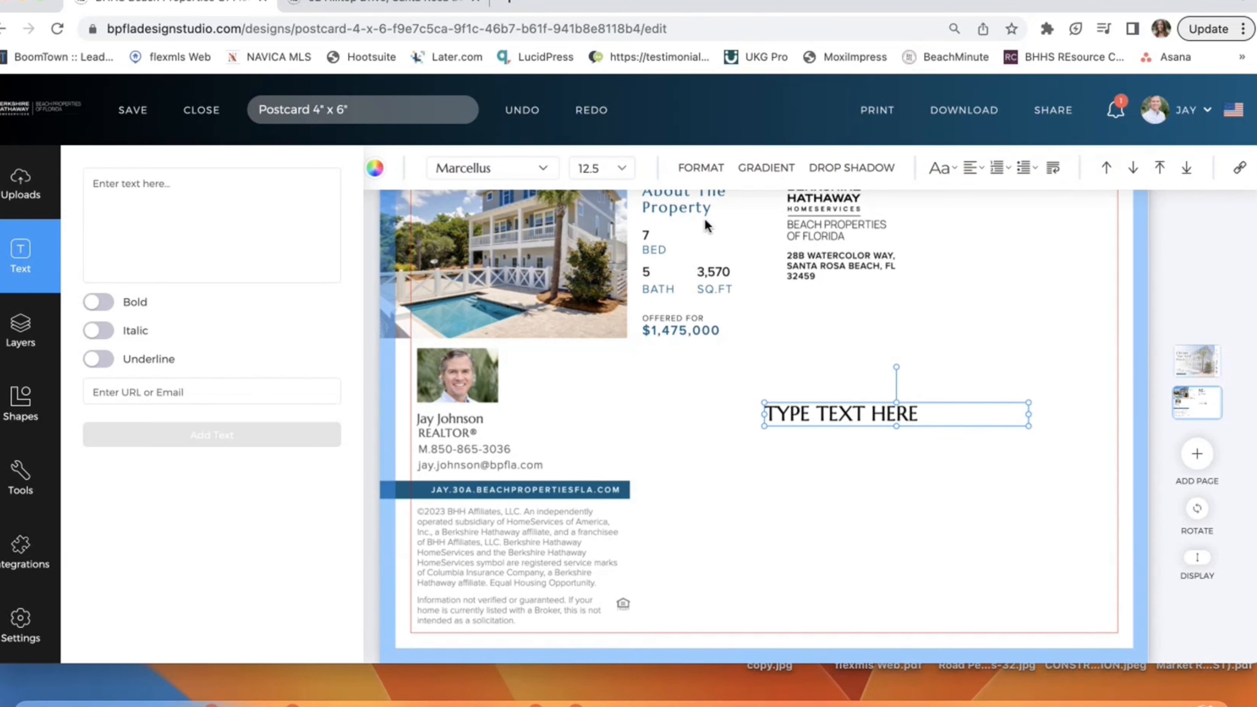
{"action": "left_click", "coordinate": [602, 168]}
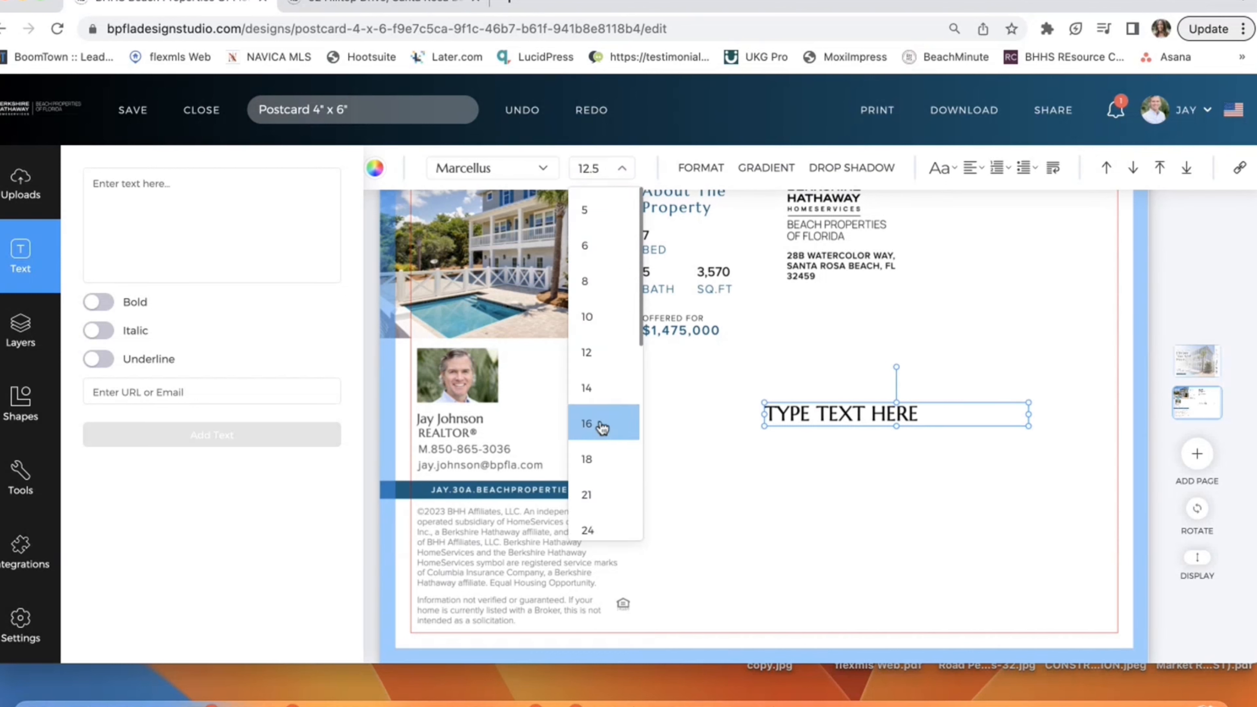
{"action": "left_click", "coordinate": [598, 424]}
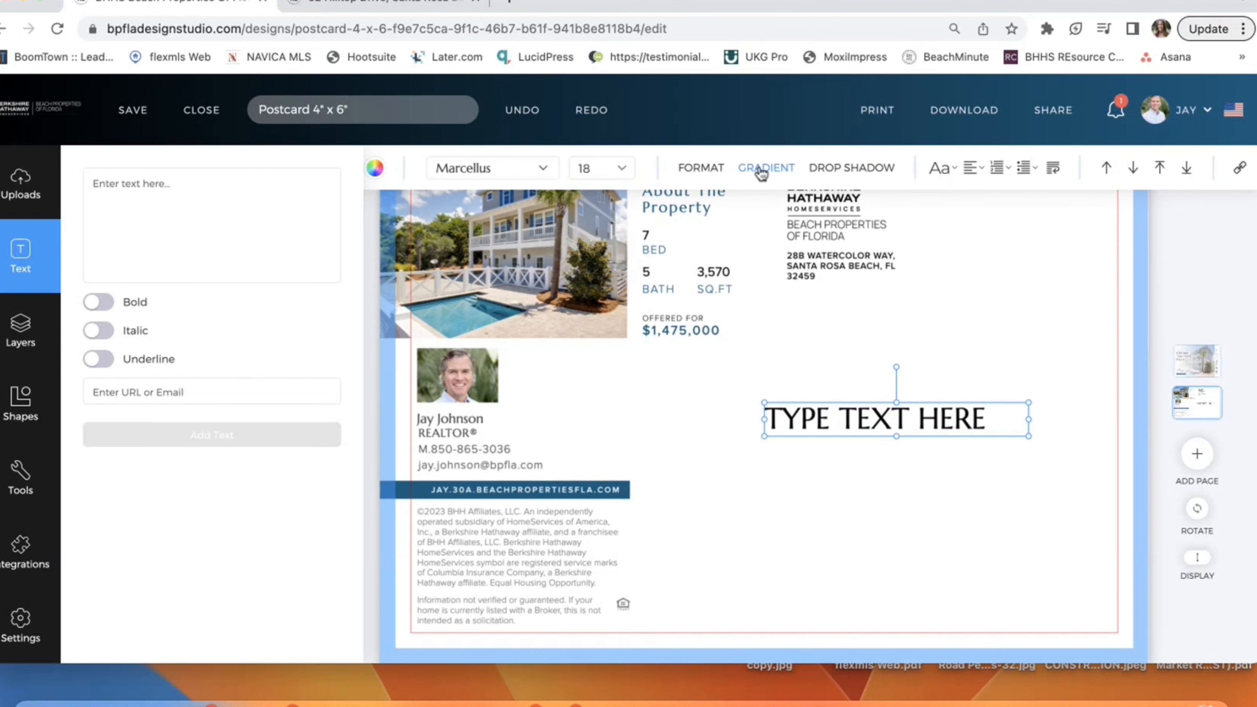
Make the "TYPE TEXT HERE" text bold and center it within its text box
{"action": "left_click", "coordinate": [699, 171]}
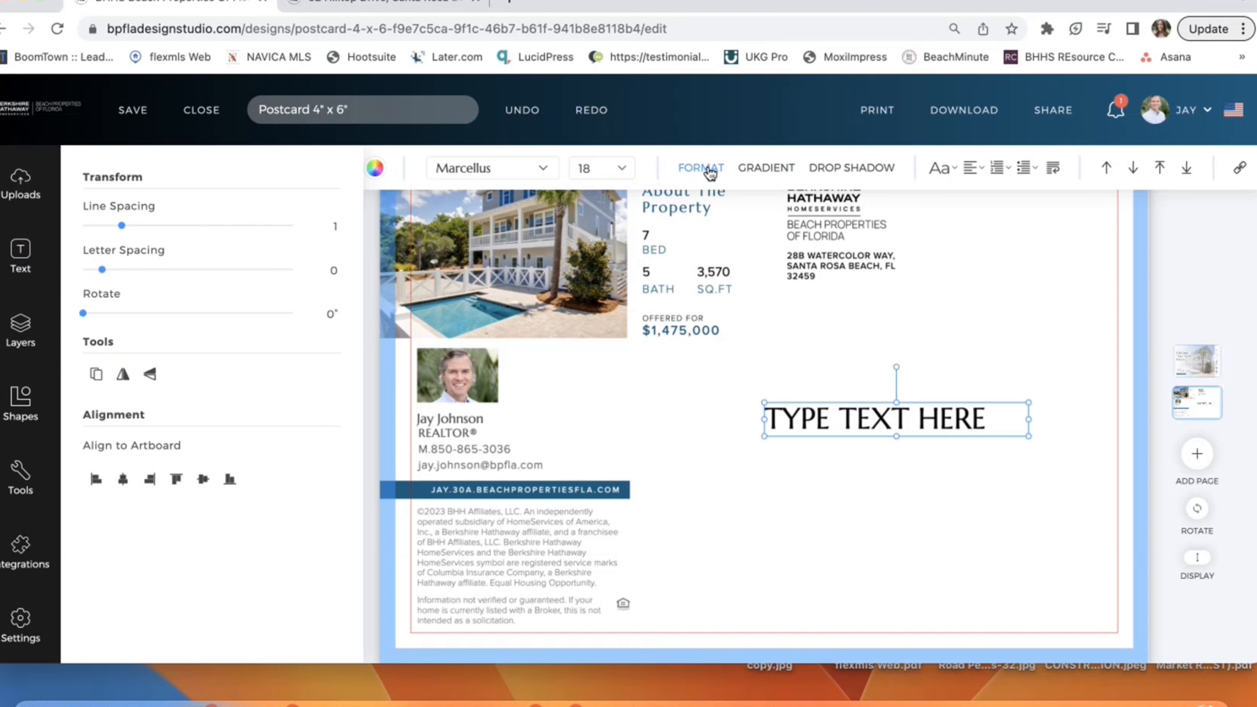
{"action": "left_click", "coordinate": [940, 171]}
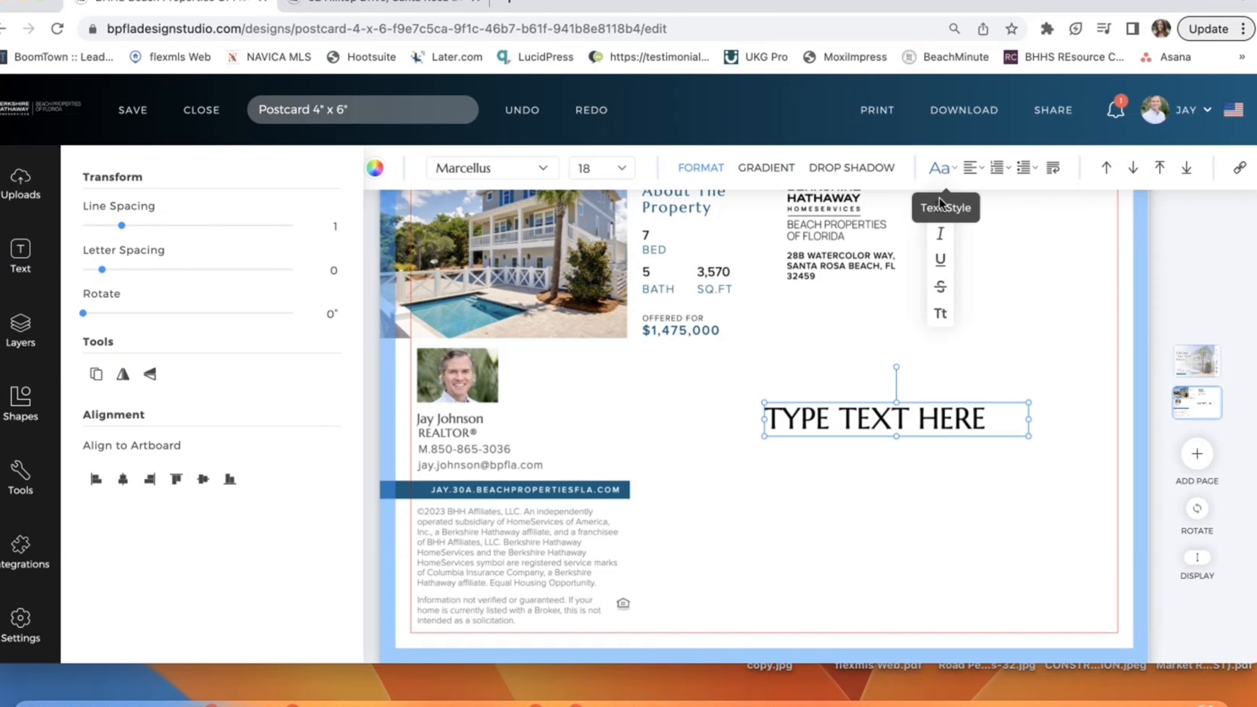
{"action": "left_click", "coordinate": [942, 211]}
{"action": "left_click", "coordinate": [941, 178]}
{"action": "left_click", "coordinate": [944, 215]}
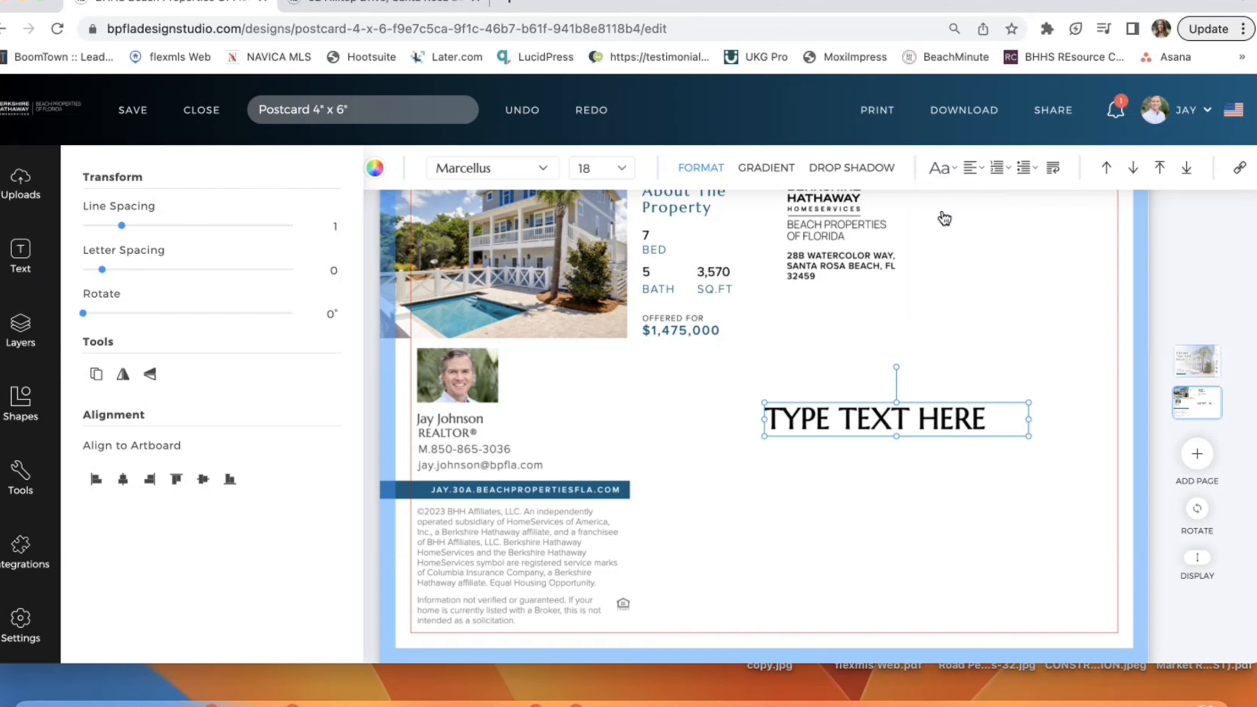
{"action": "left_click", "coordinate": [973, 171]}
{"action": "left_click", "coordinate": [973, 234]}
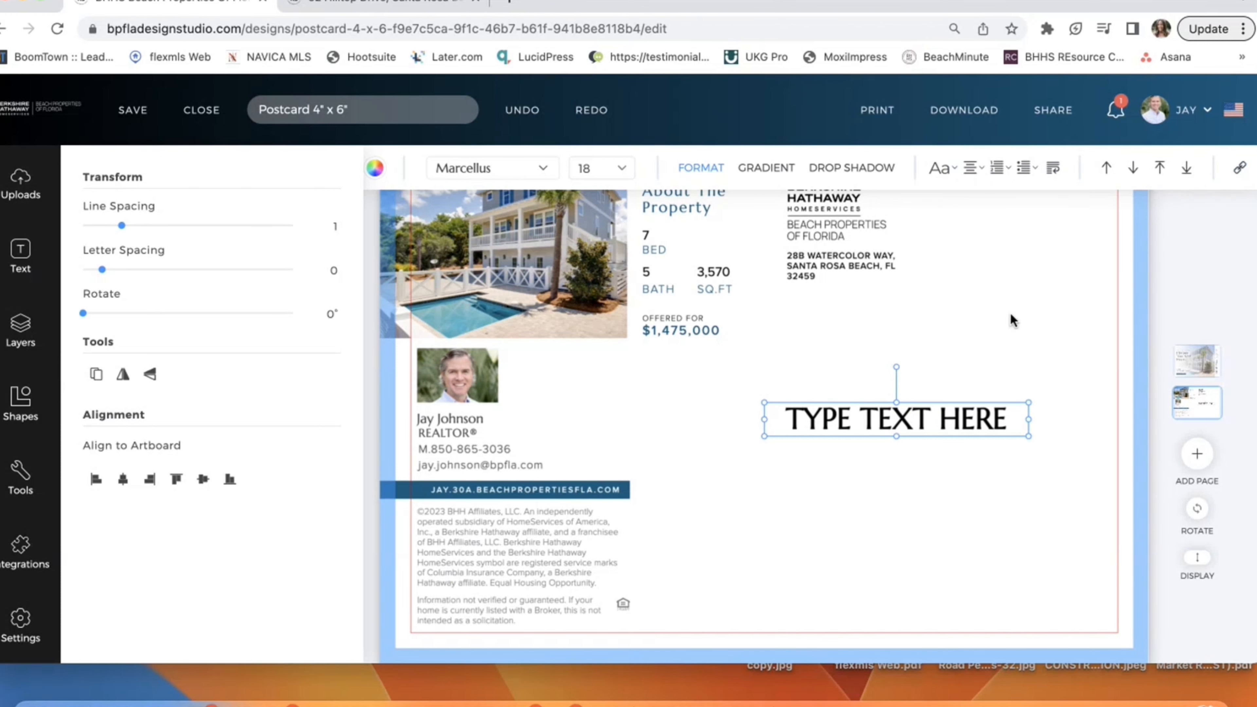
{"action": "left_click", "coordinate": [1032, 429]}
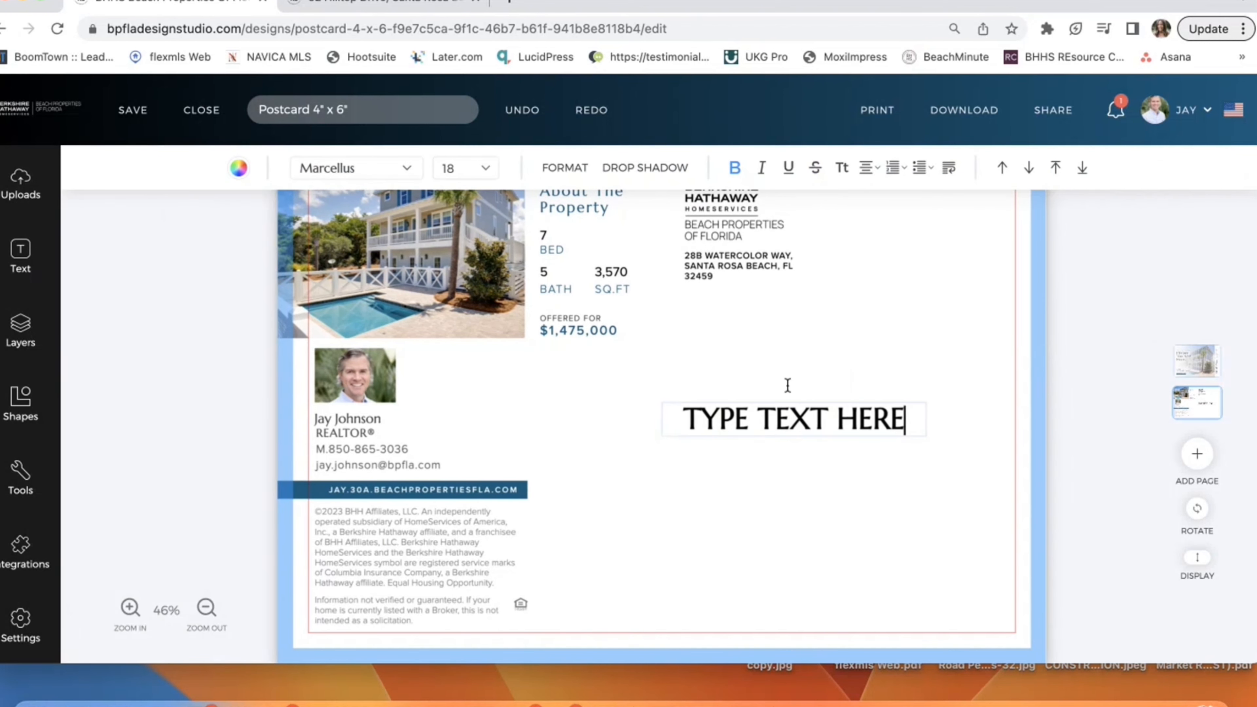
{"action": "left_click", "coordinate": [810, 435]}
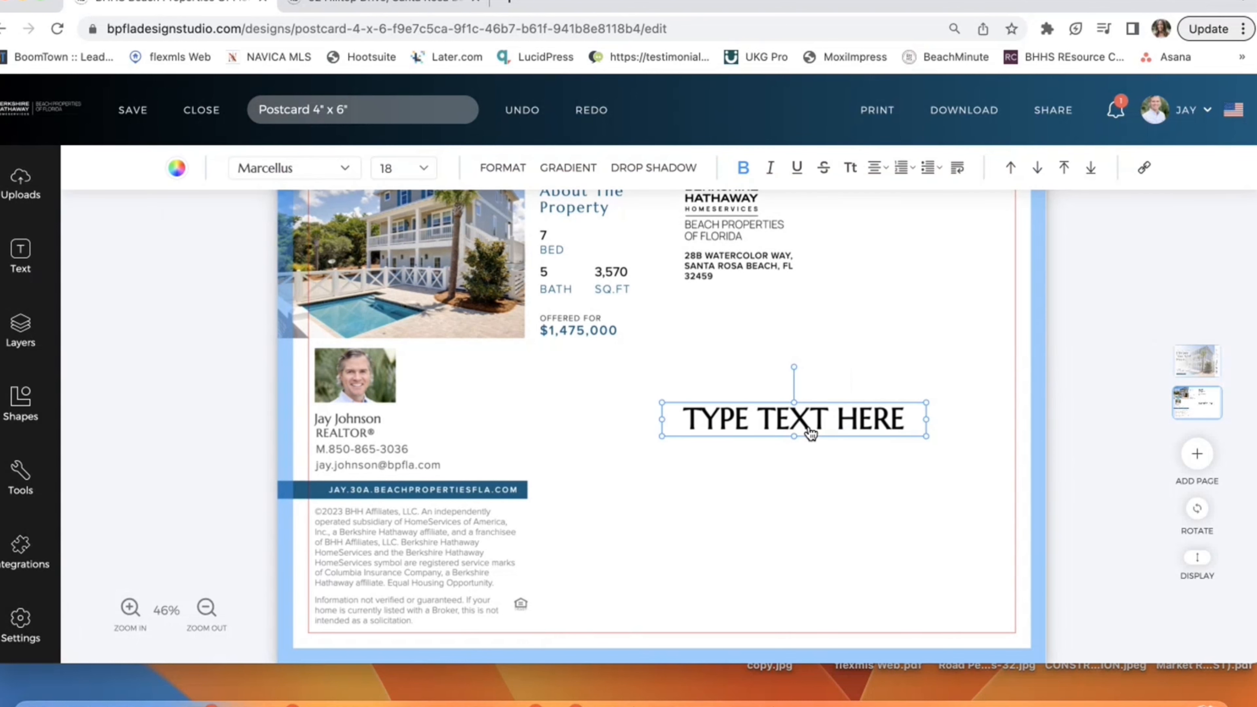
Delete the "TYPE TEXT HERE" text box from the postcard's back page
{"action": "left_click", "coordinate": [1146, 171]}
{"action": "left_click", "coordinate": [927, 325]}
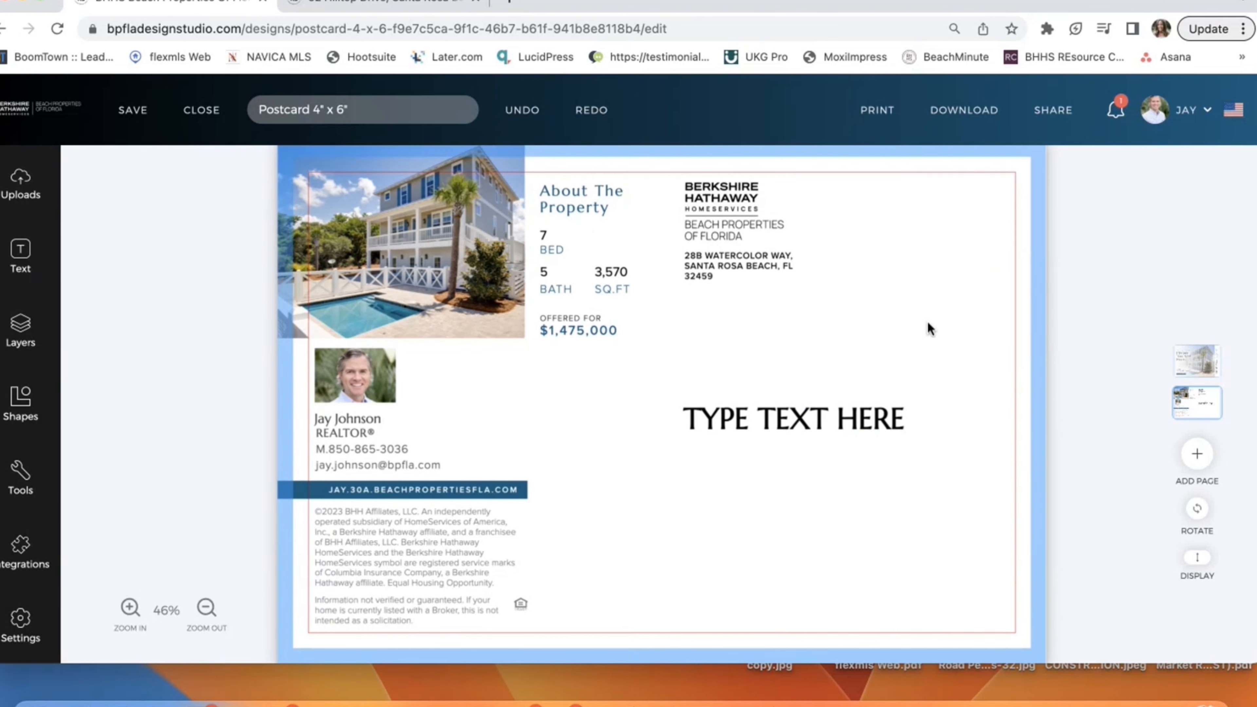
{"action": "left_click", "coordinate": [846, 425]}
{"action": "key", "text": "Delete"}
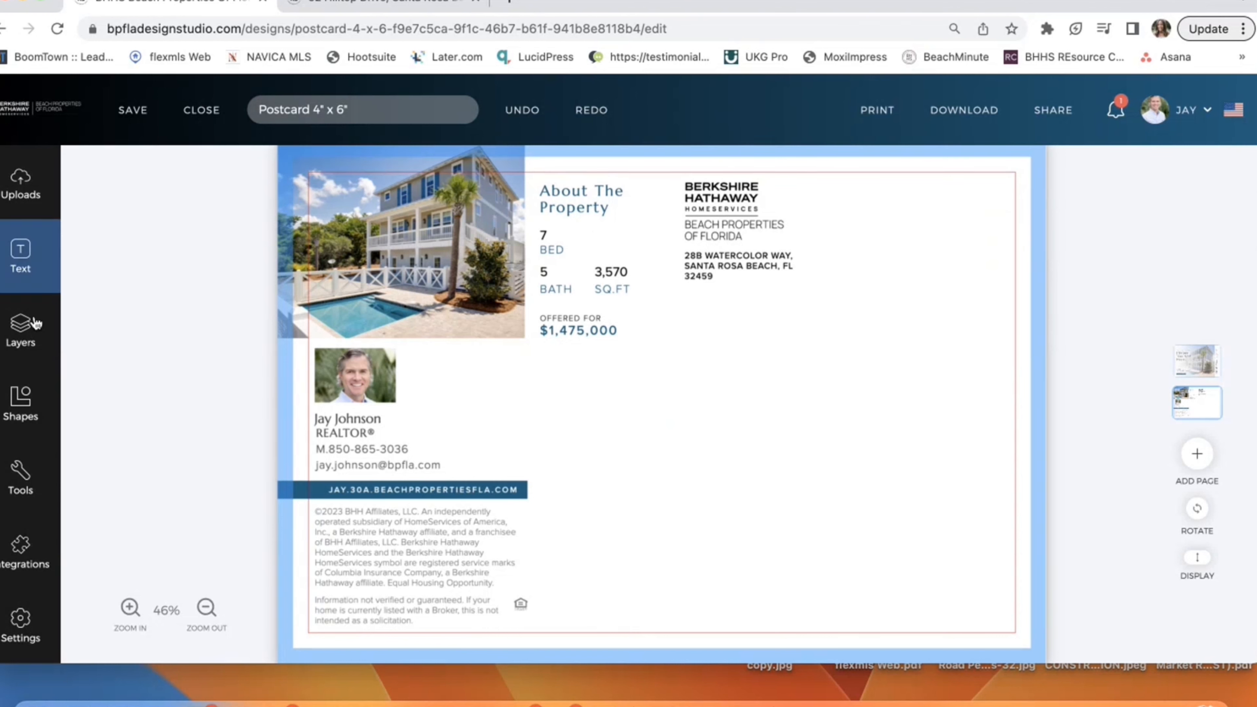
Generate a QR code on the back page from the property listing's URL, copied from the listing website
{"action": "scroll", "coordinate": [33, 408], "scroll_direction": "down", "scroll_amount": 2}
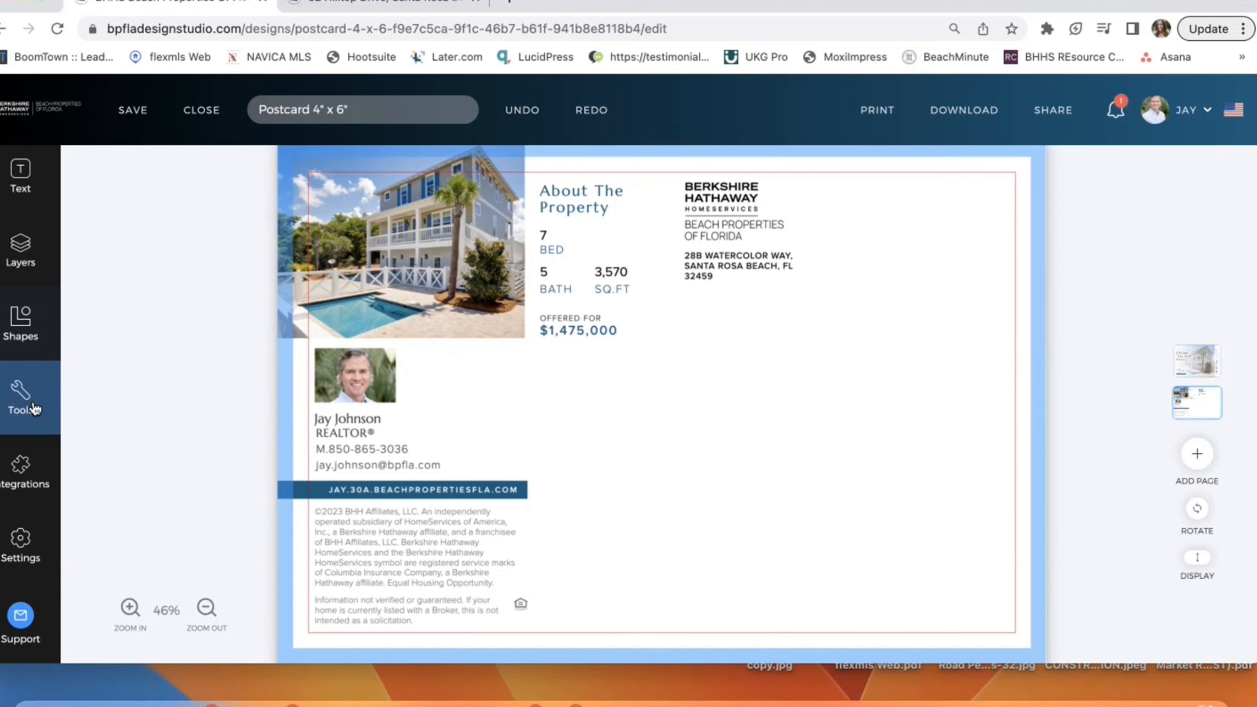
{"action": "left_click", "coordinate": [30, 401]}
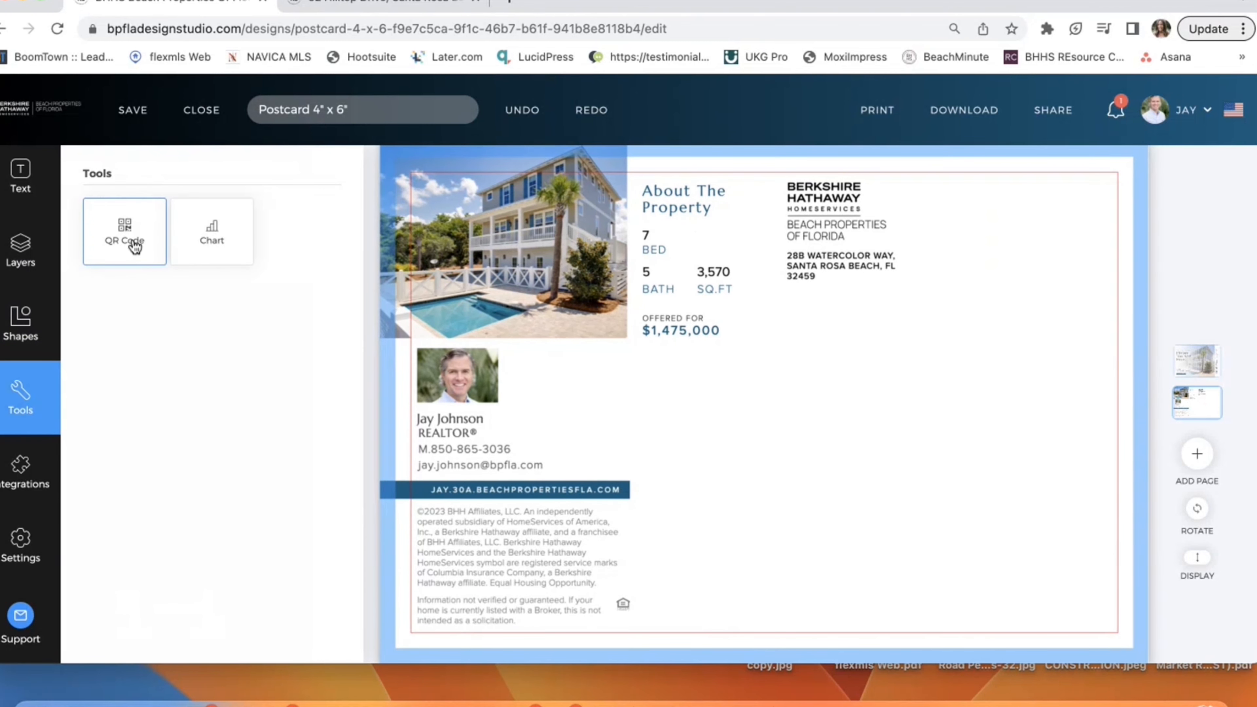
{"action": "left_click", "coordinate": [131, 241]}
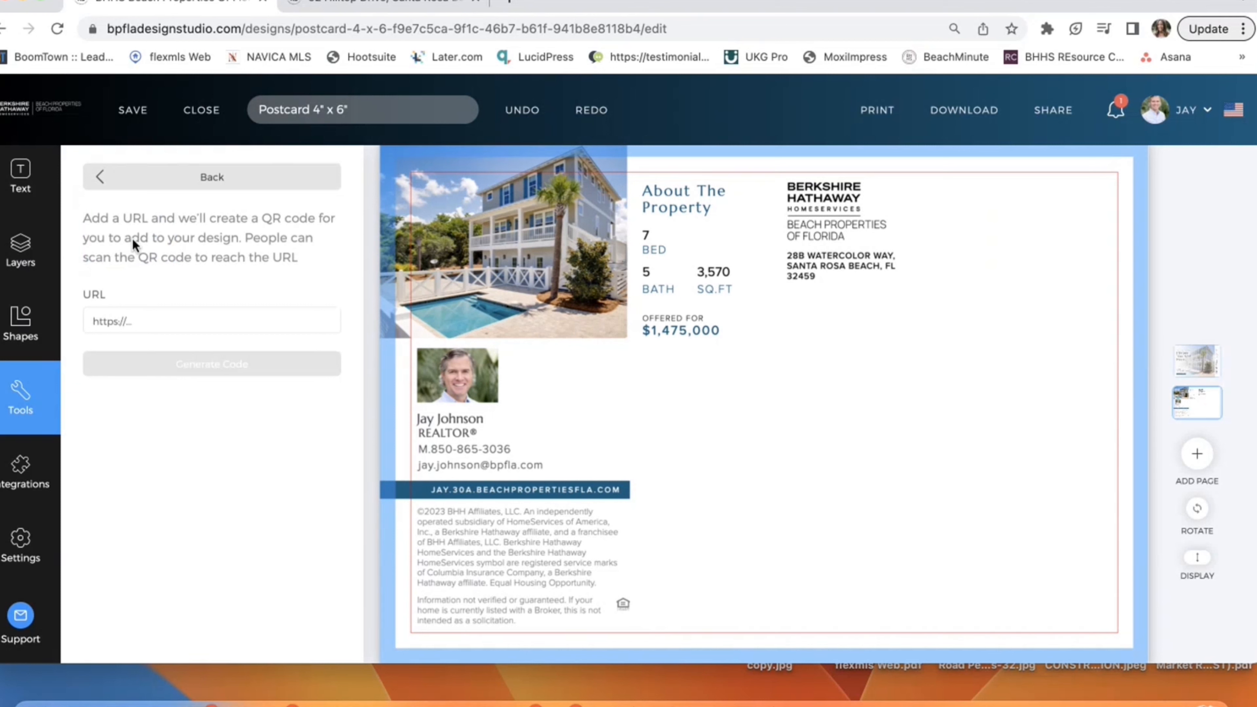
{"action": "left_click", "coordinate": [184, 320]}
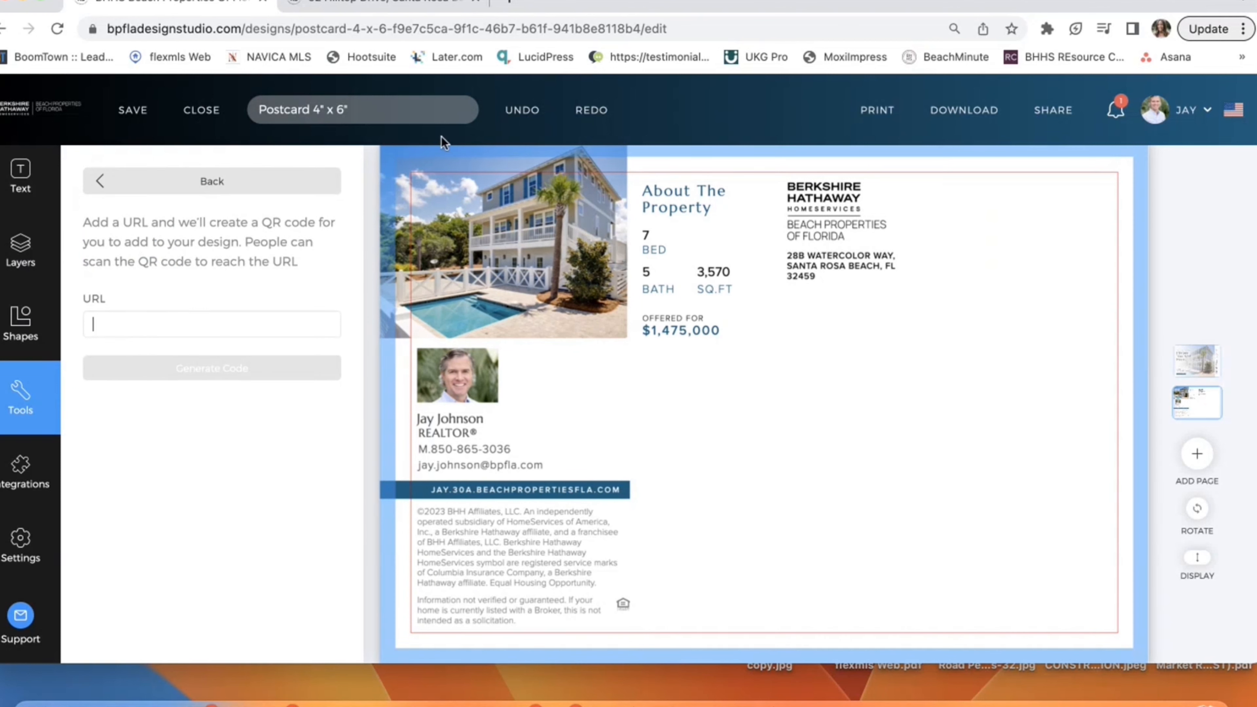
{"action": "left_click", "coordinate": [298, 3]}
{"action": "left_click", "coordinate": [339, 29]}
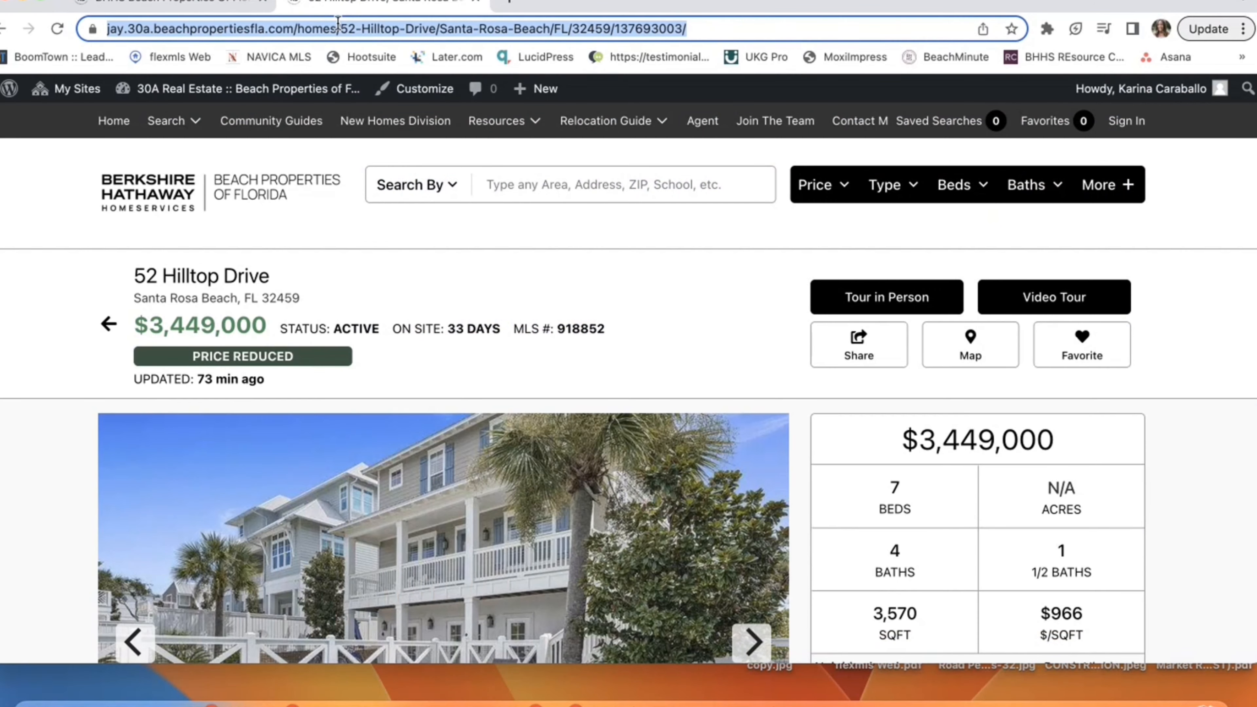
{"action": "left_click", "coordinate": [200, 3]}
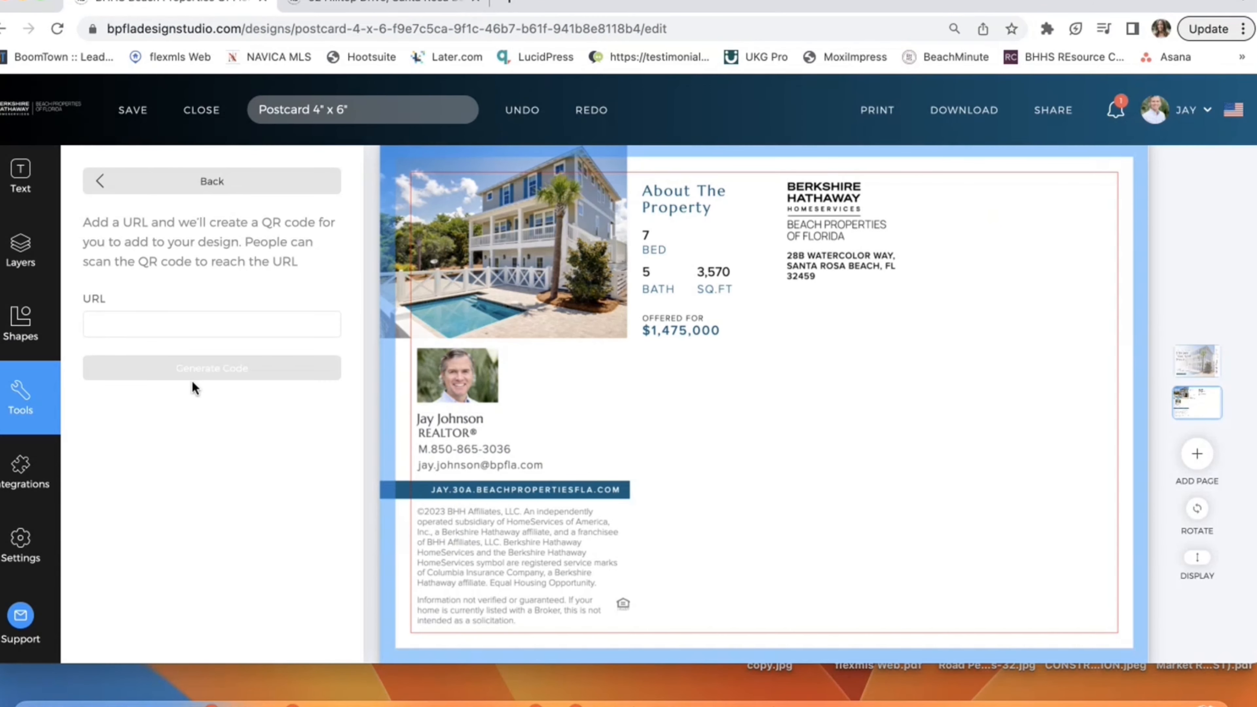
{"action": "left_click", "coordinate": [167, 325]}
{"action": "key", "text": "super+v"}
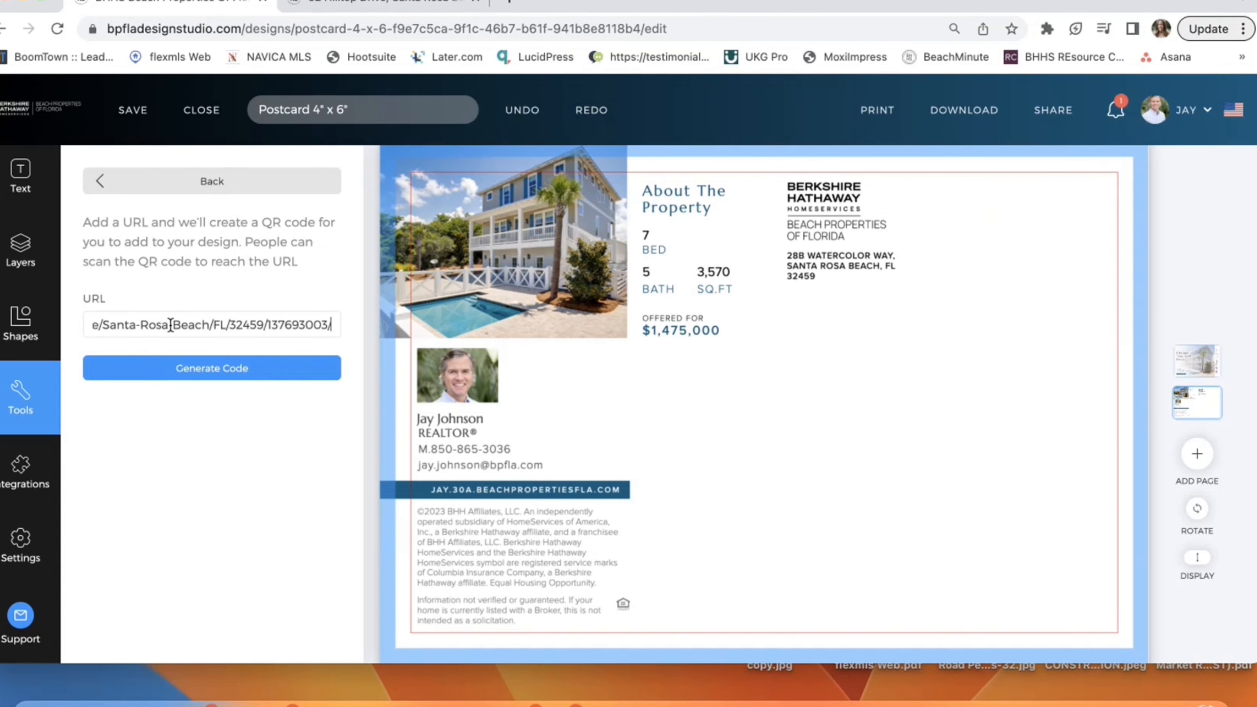
{"action": "left_click", "coordinate": [228, 380]}
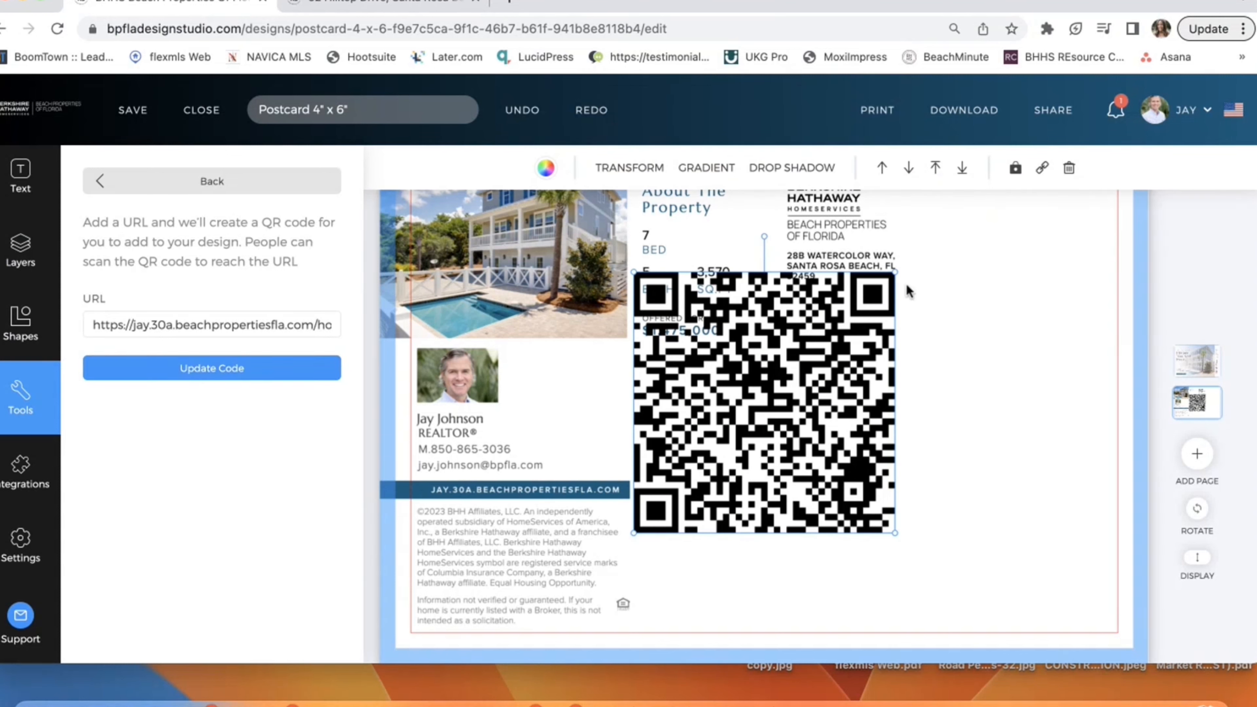
Shrink the QR code and place it beside the agent's contact details, just above the blue web address bar
{"action": "left_click_drag", "start_coordinate": [893, 288], "coordinate": [608, 439]}
{"action": "left_click", "coordinate": [725, 439]}
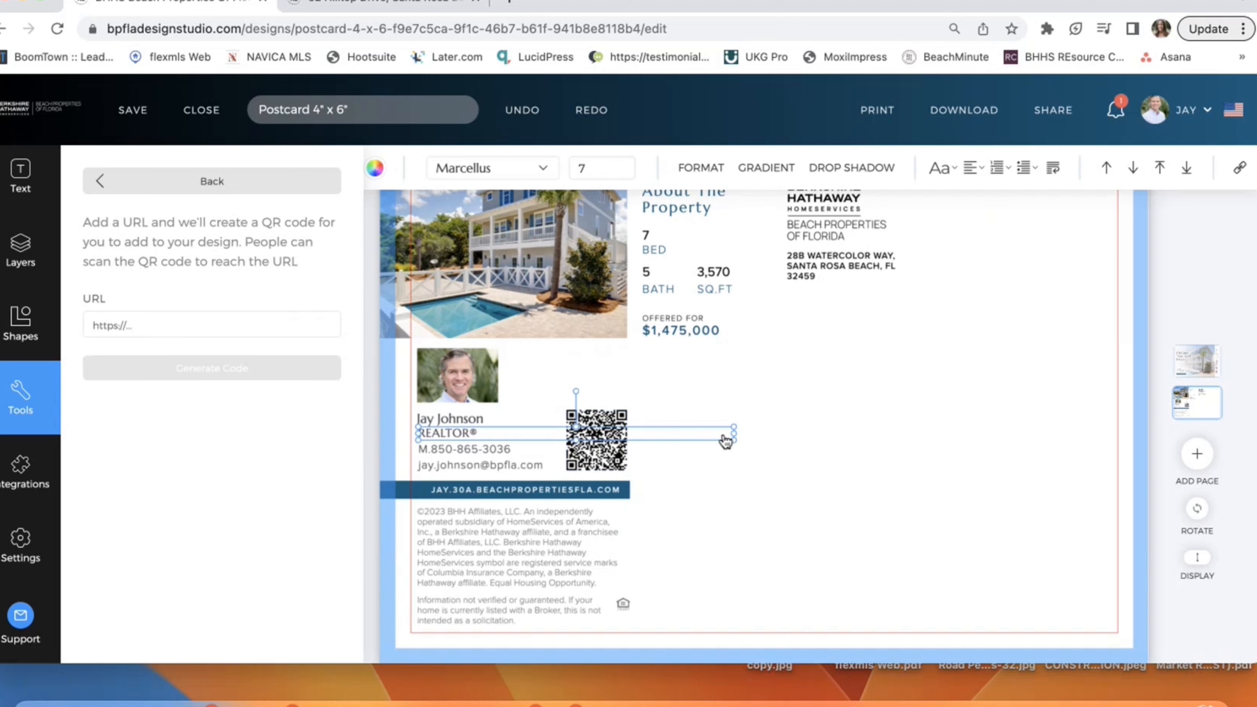
{"action": "left_click", "coordinate": [857, 483]}
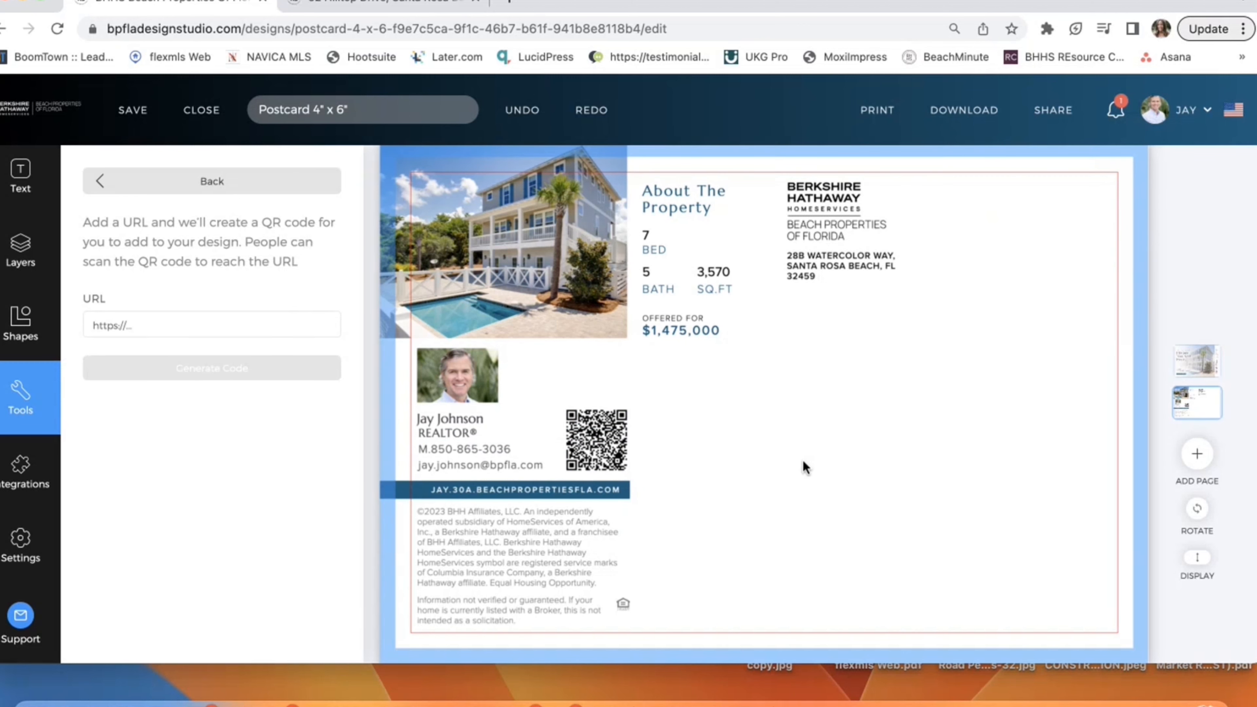
Examine the Property Search and Testimonials integrations available for the postcard
{"action": "scroll", "coordinate": [805, 467], "scroll_direction": "up", "scroll_amount": 5}
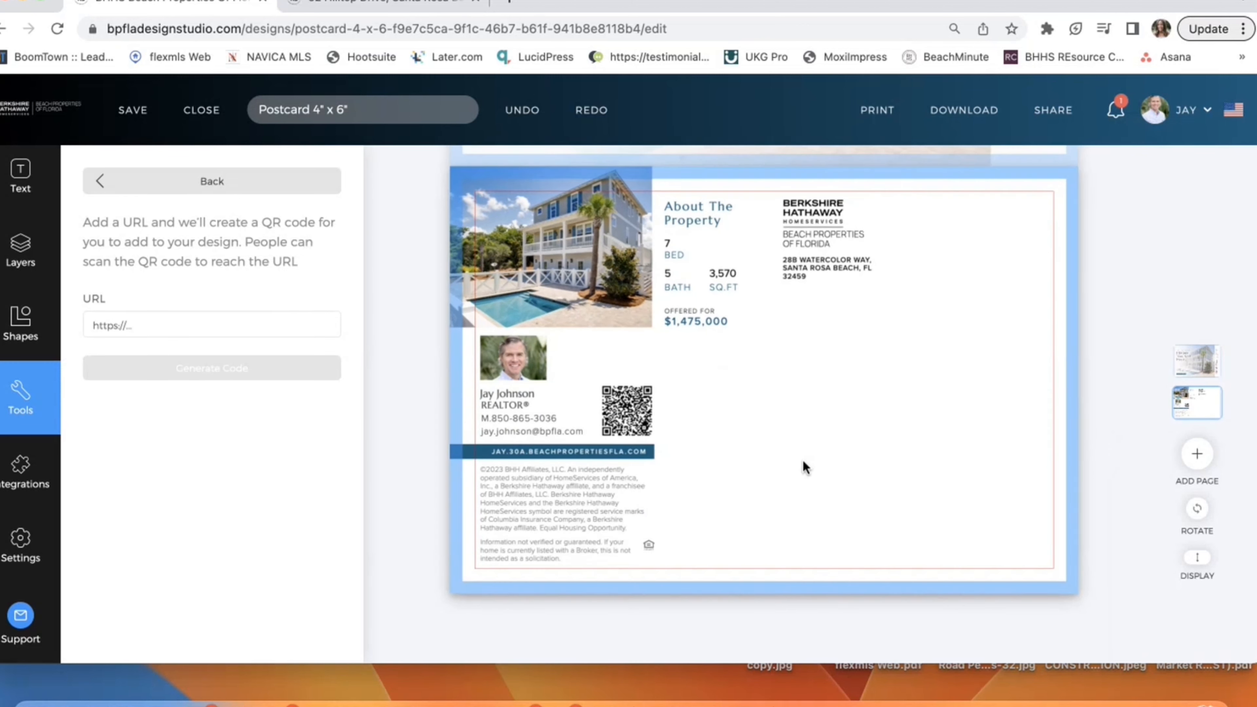
{"action": "scroll", "coordinate": [804, 468], "scroll_direction": "down", "scroll_amount": 2}
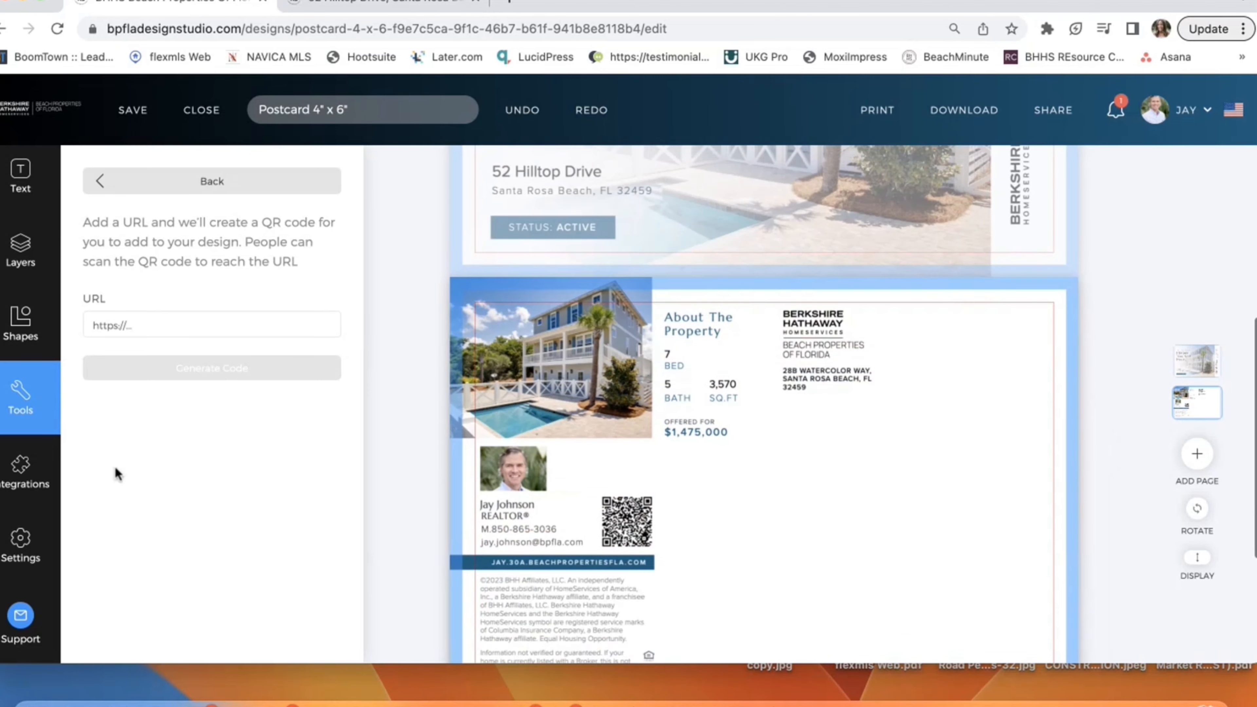
{"action": "left_click", "coordinate": [47, 469]}
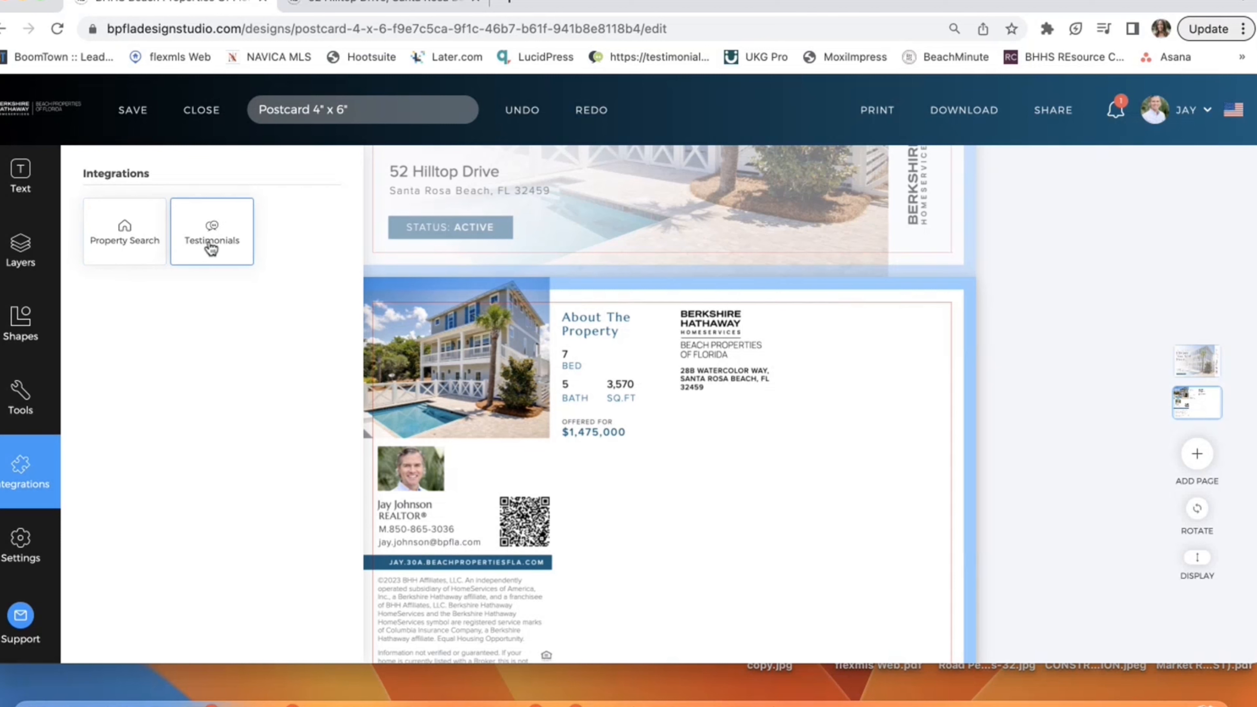
{"action": "scroll", "coordinate": [642, 427], "scroll_direction": "up", "scroll_amount": 7}
{"action": "scroll", "coordinate": [642, 427], "scroll_direction": "down", "scroll_amount": 8}
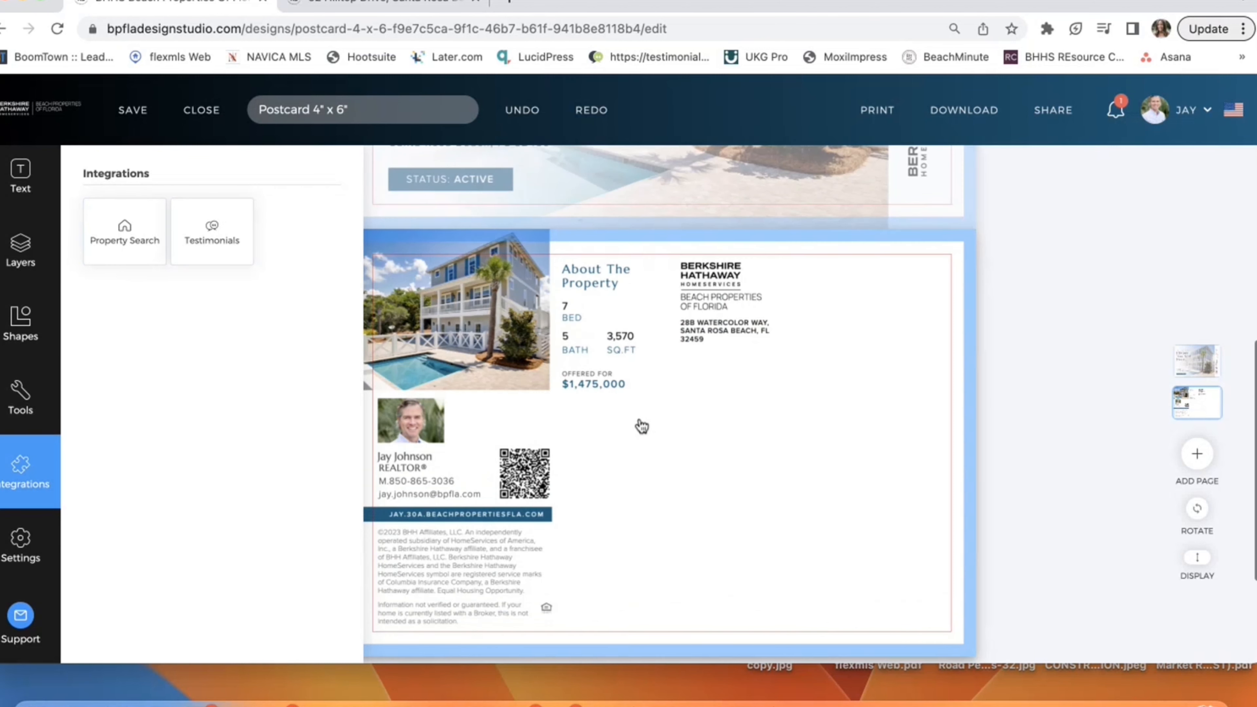
{"action": "scroll", "coordinate": [642, 427], "scroll_direction": "down", "scroll_amount": 2}
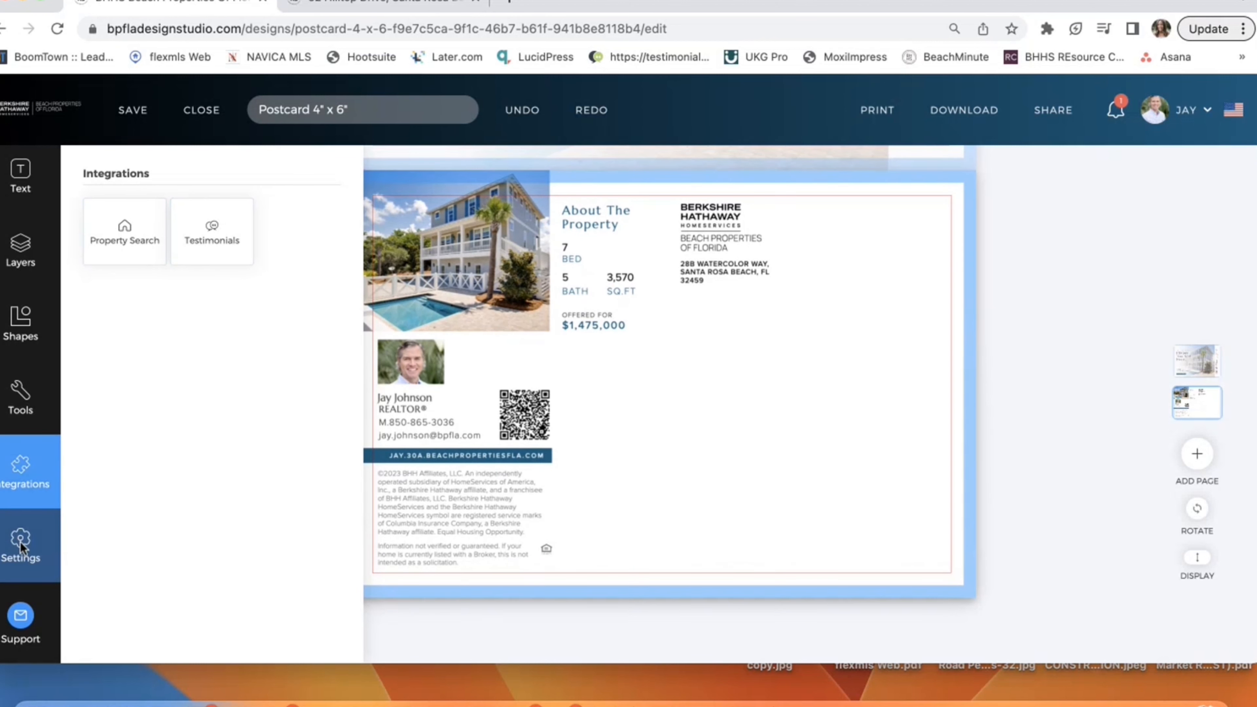
{"action": "scroll", "coordinate": [20, 545], "scroll_direction": "up", "scroll_amount": 2}
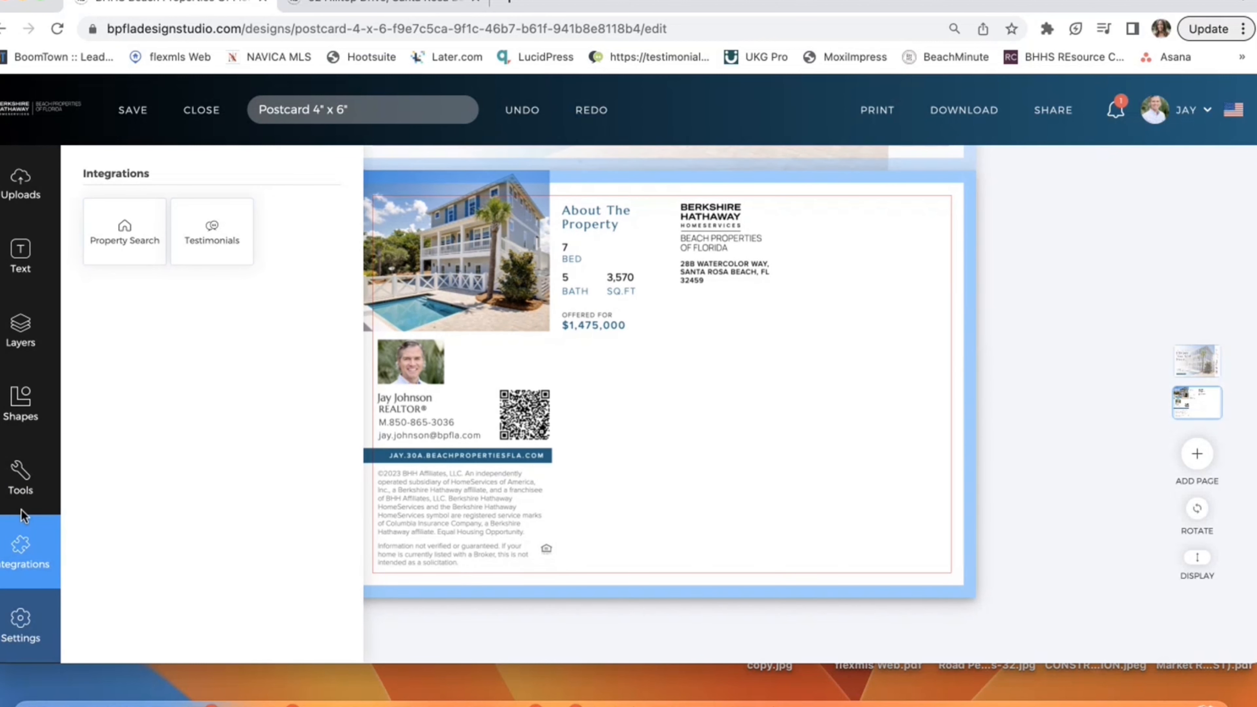
Switch the page display to horizontal so the postcard's front and back pages sit side by side
{"action": "left_click", "coordinate": [793, 357]}
{"action": "scroll", "coordinate": [792, 354], "scroll_direction": "up", "scroll_amount": 5}
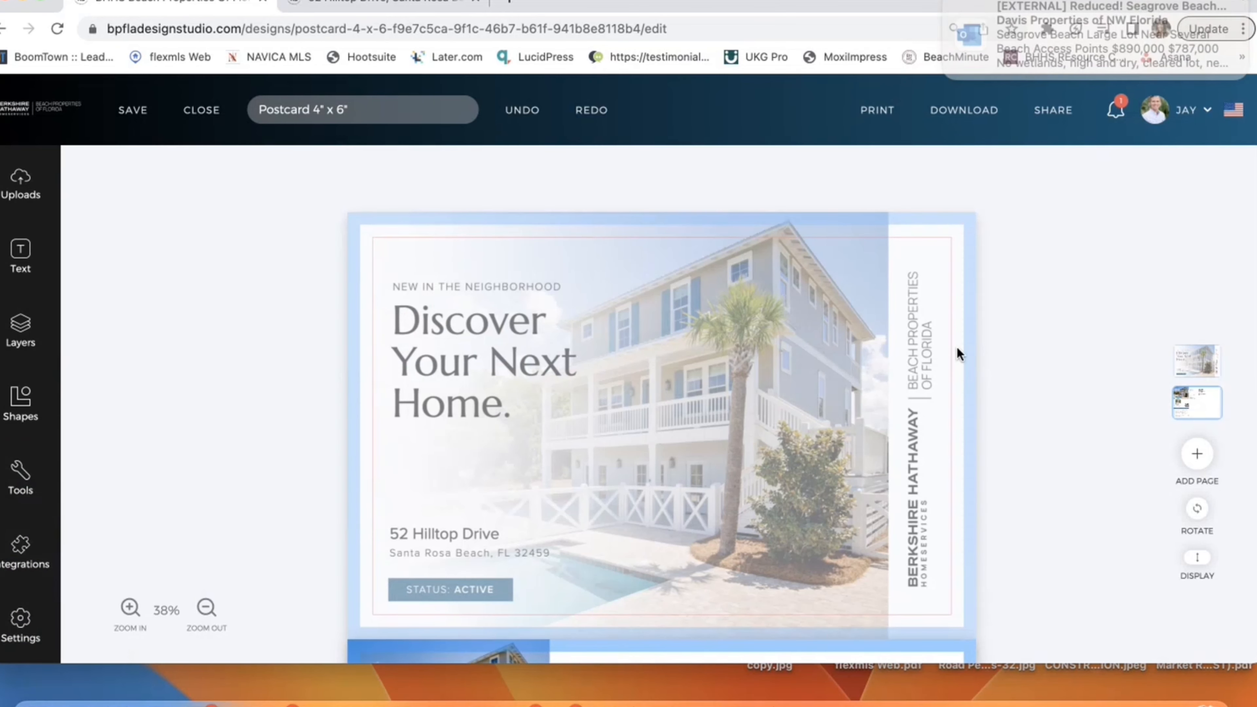
{"action": "scroll", "coordinate": [1002, 342], "scroll_direction": "down", "scroll_amount": 4}
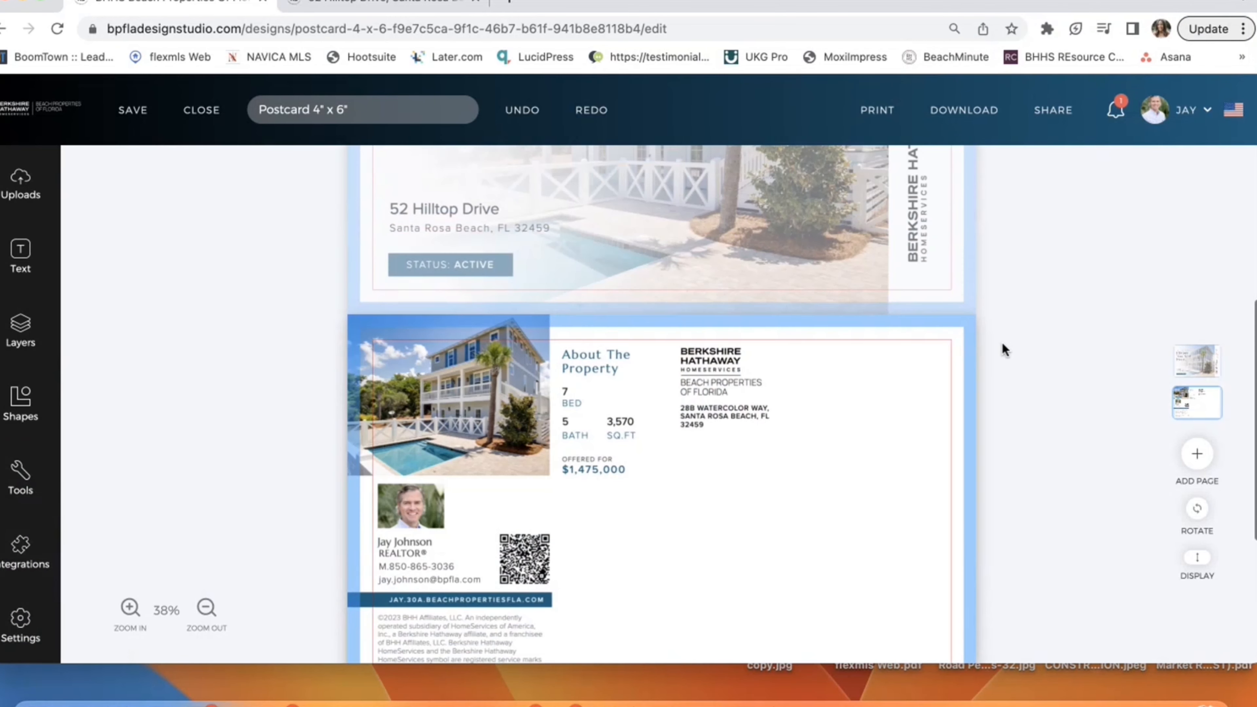
{"action": "left_click", "coordinate": [889, 233]}
{"action": "left_click", "coordinate": [1198, 559]}
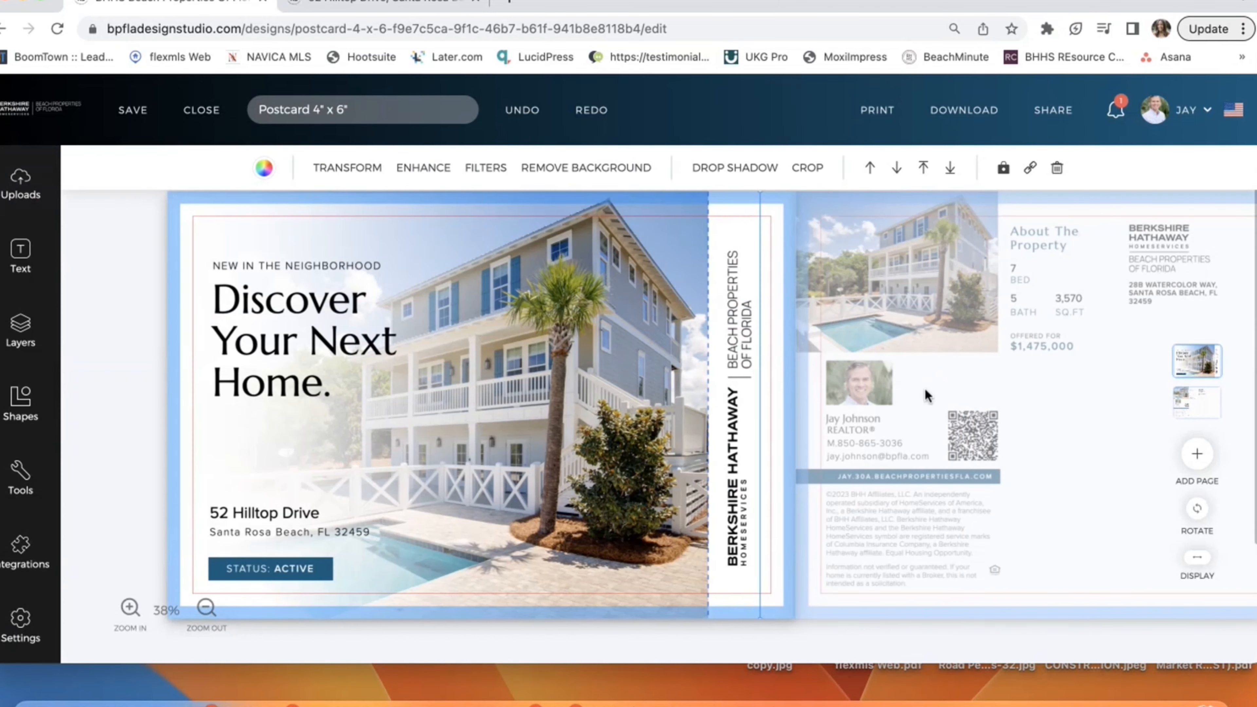
{"action": "scroll", "coordinate": [925, 393], "scroll_direction": "right", "scroll_amount": 5}
{"action": "left_click", "coordinate": [927, 394]}
{"action": "left_click", "coordinate": [412, 394]}
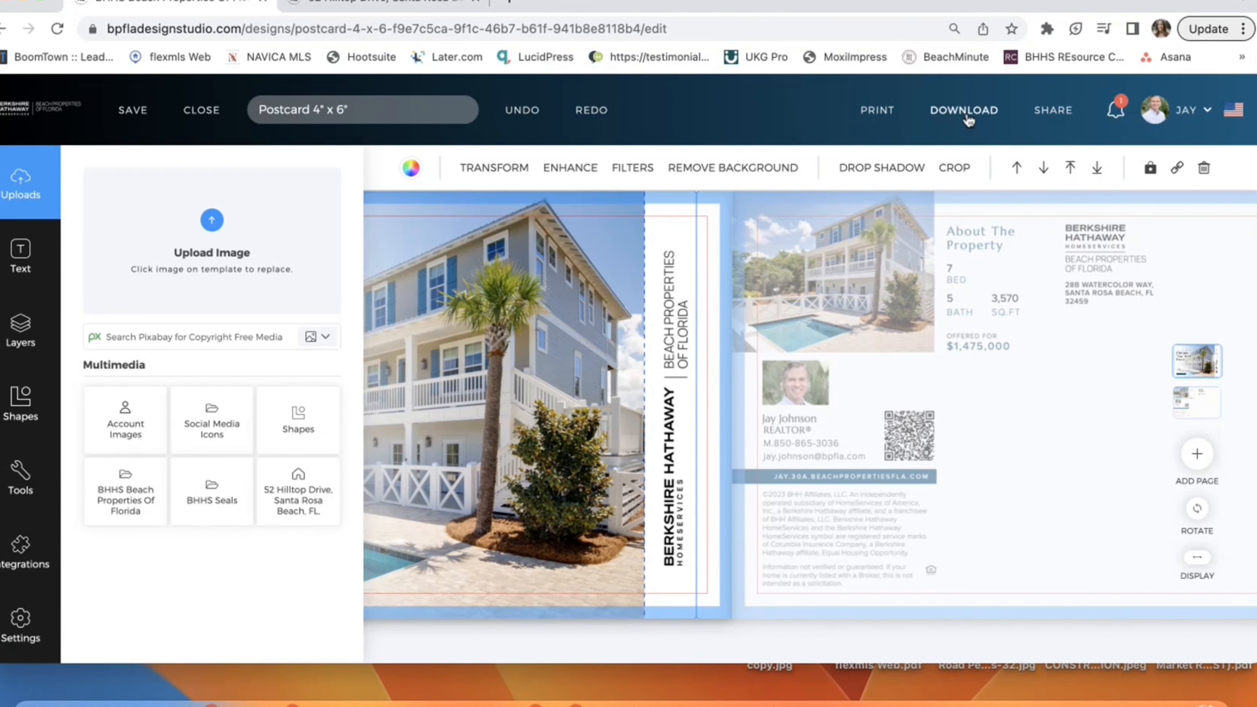
Start downloading all pages of the postcard in the PDF Standard format
{"action": "left_click", "coordinate": [969, 121]}
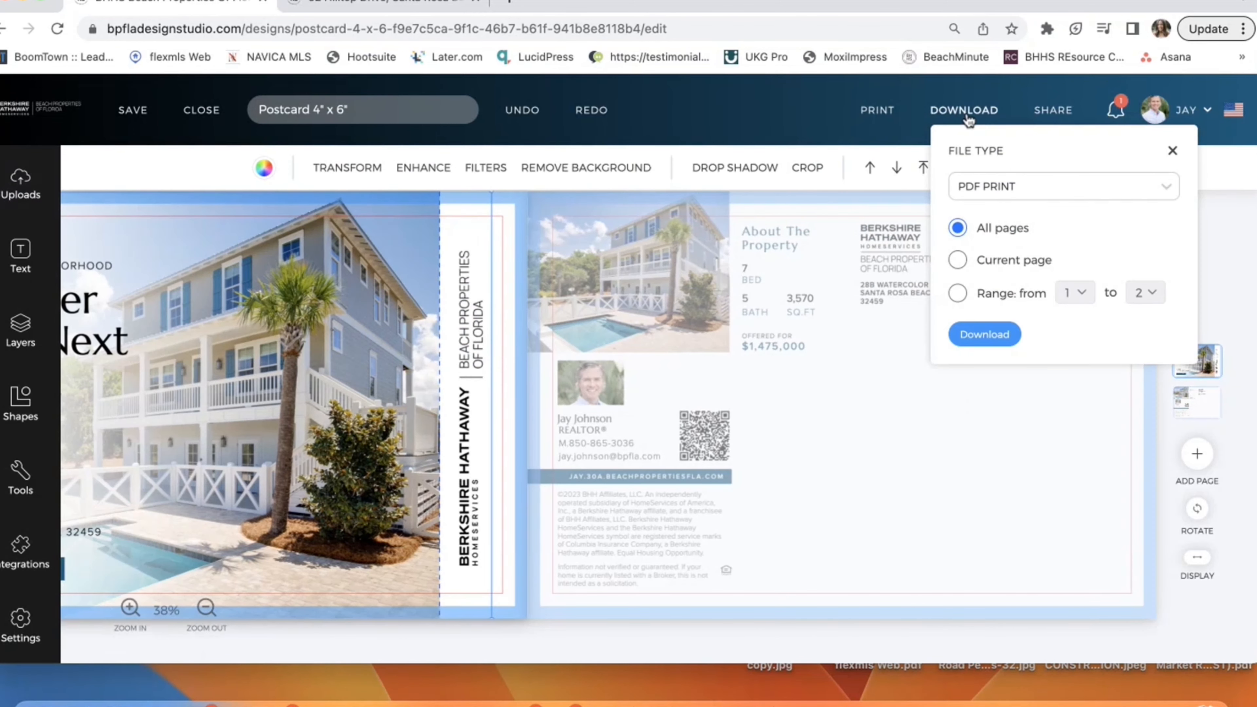
{"action": "left_click", "coordinate": [1166, 188]}
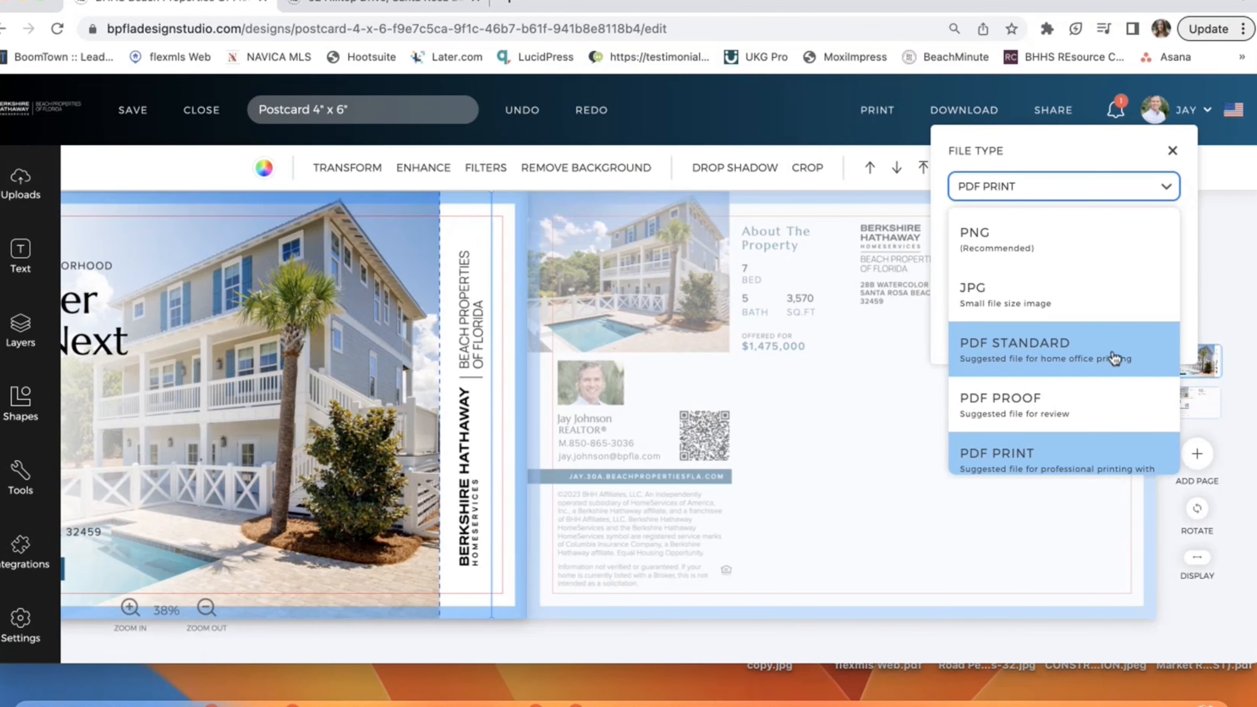
{"action": "scroll", "coordinate": [1114, 357], "scroll_direction": "down", "scroll_amount": 1}
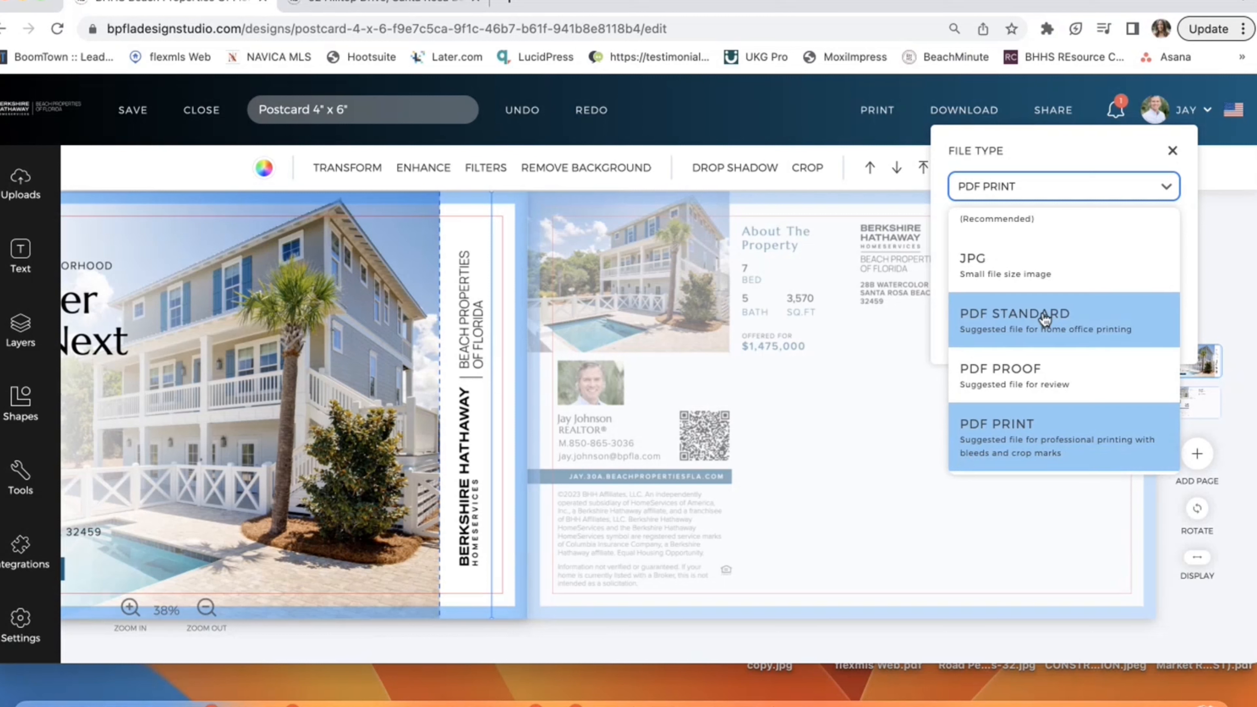
{"action": "scroll", "coordinate": [1045, 344], "scroll_direction": "up", "scroll_amount": 1}
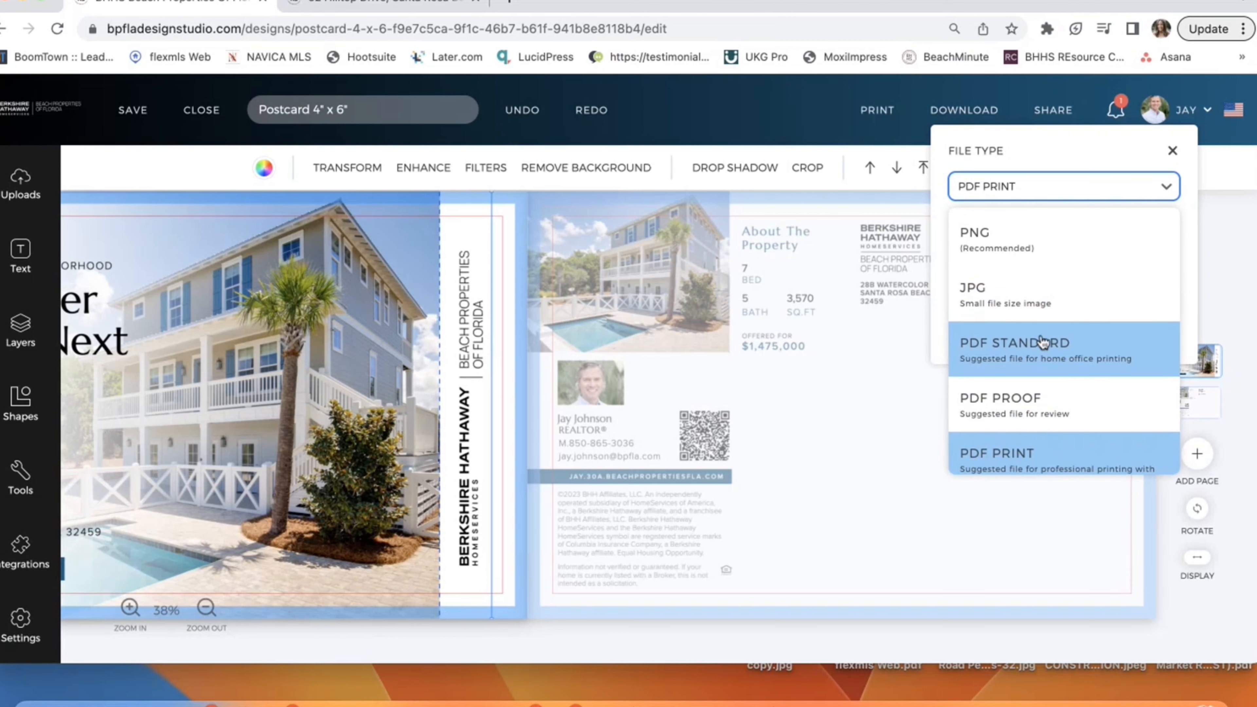
{"action": "left_click", "coordinate": [1043, 349]}
{"action": "left_click", "coordinate": [991, 335]}
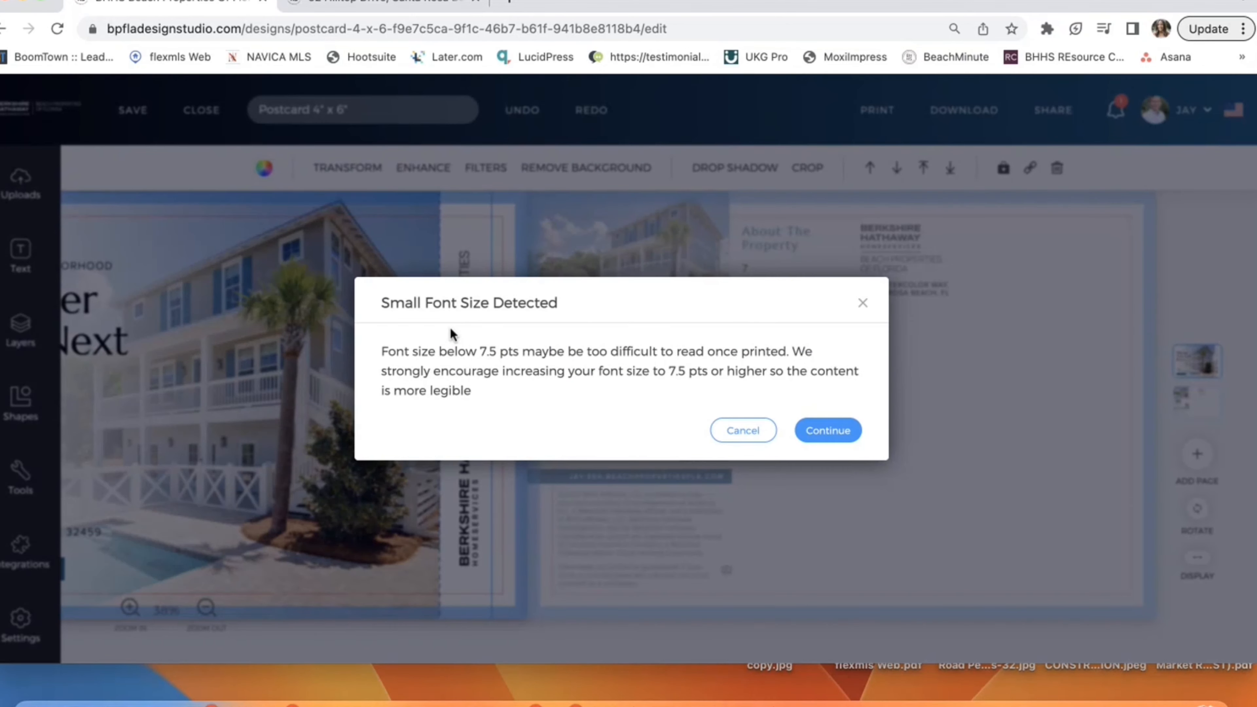
Continue past the small font size check and add the flagged street number to the spell-check dictionary to complete the PDF download
{"action": "left_click_drag", "start_coordinate": [380, 303], "coordinate": [569, 313]}
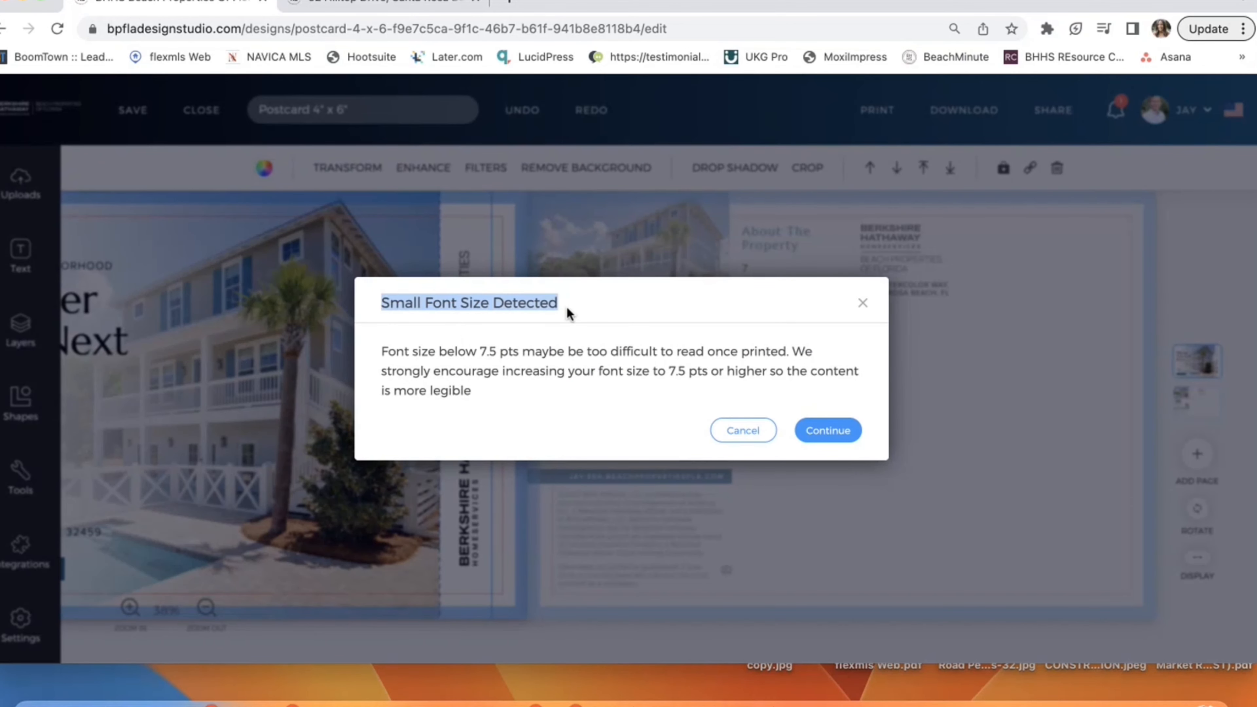
{"action": "left_click", "coordinate": [835, 432]}
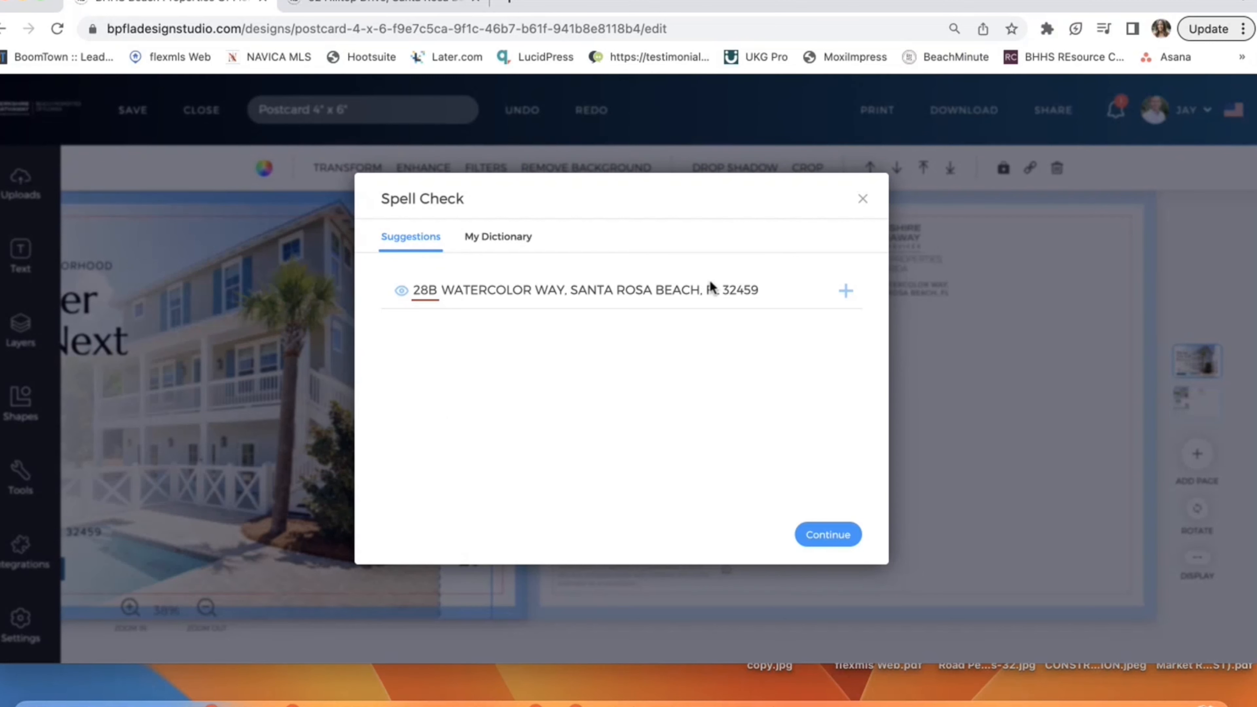
{"action": "left_click", "coordinate": [847, 292]}
{"action": "left_click", "coordinate": [835, 541]}
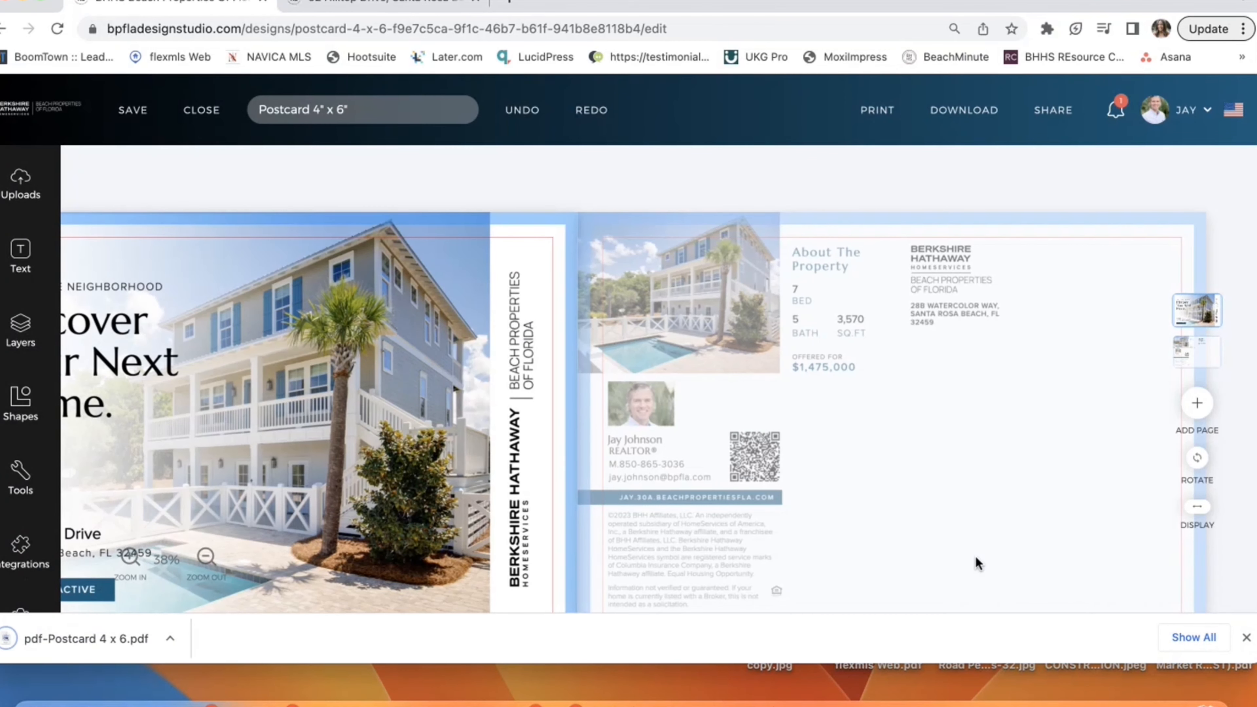
Open the downloaded pdf-Postcard 4 x 6.pdf and review its front and back pages
{"action": "scroll", "coordinate": [892, 337], "scroll_direction": "down", "scroll_amount": 5}
{"action": "scroll", "coordinate": [892, 337], "scroll_direction": "up", "scroll_amount": 5}
{"action": "scroll", "coordinate": [893, 337], "scroll_direction": "left", "scroll_amount": 5}
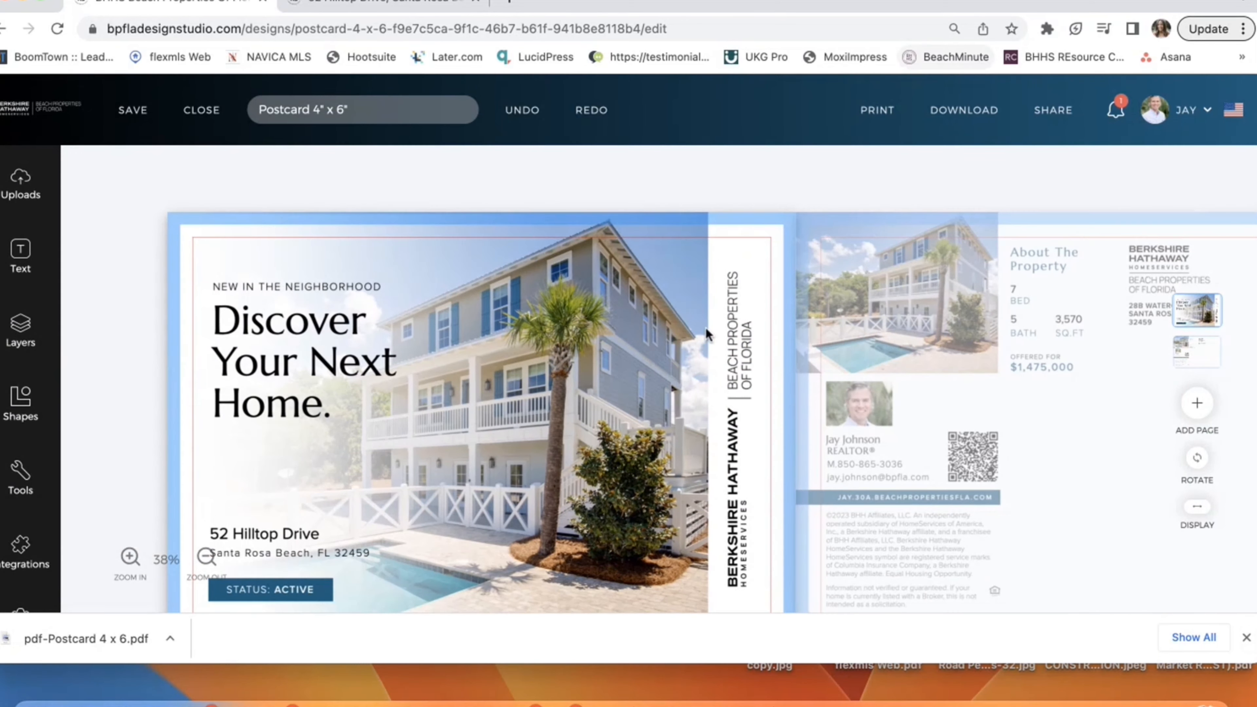
{"action": "left_click", "coordinate": [83, 636]}
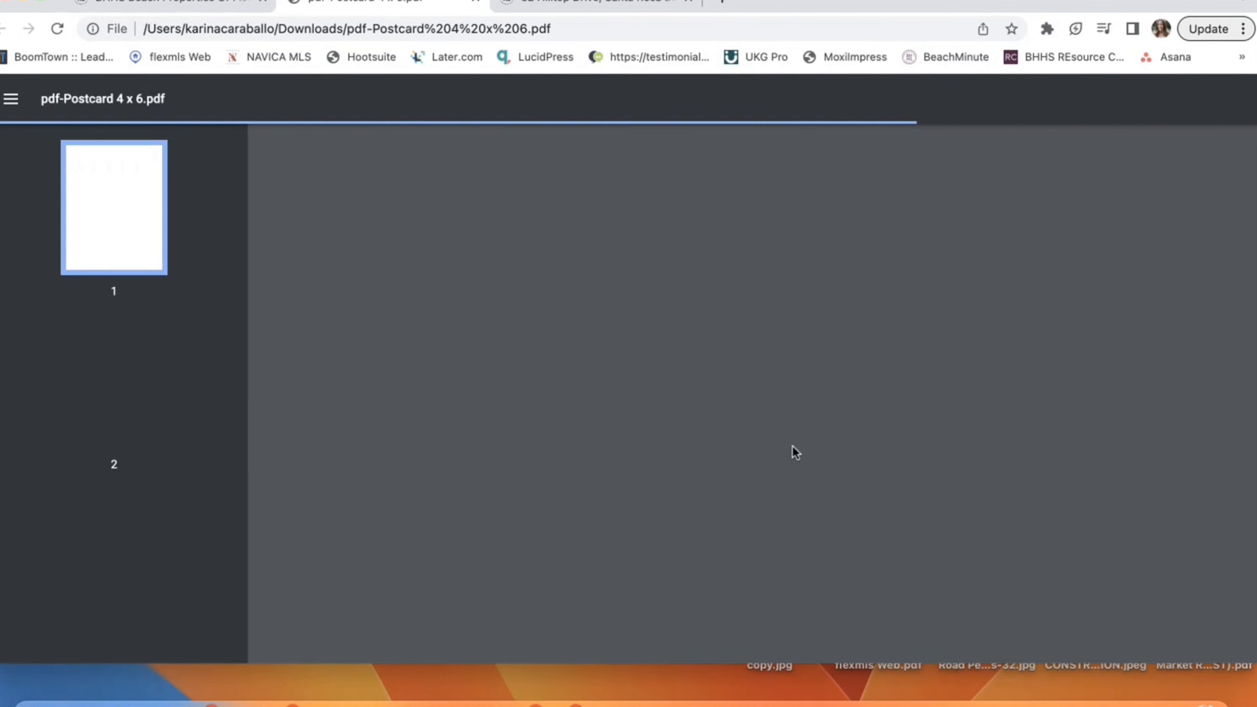
{"action": "scroll", "coordinate": [802, 483], "scroll_direction": "down", "scroll_amount": 3}
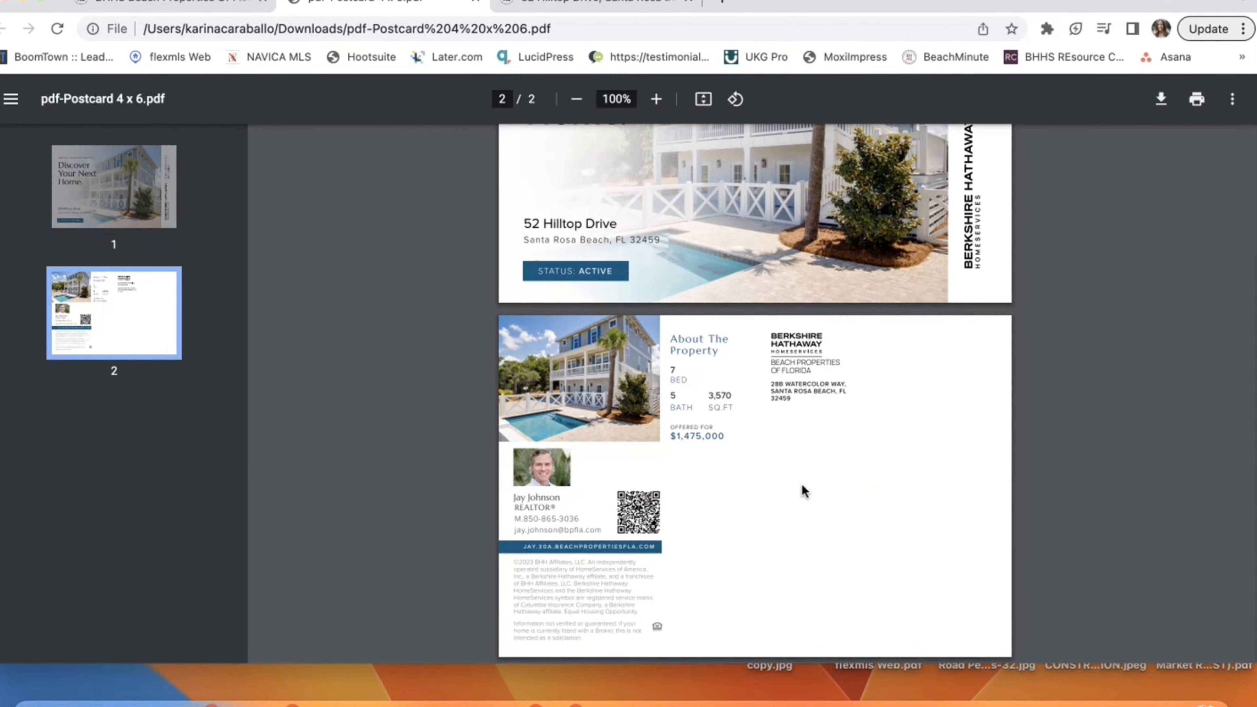
{"action": "scroll", "coordinate": [801, 490], "scroll_direction": "up", "scroll_amount": 3}
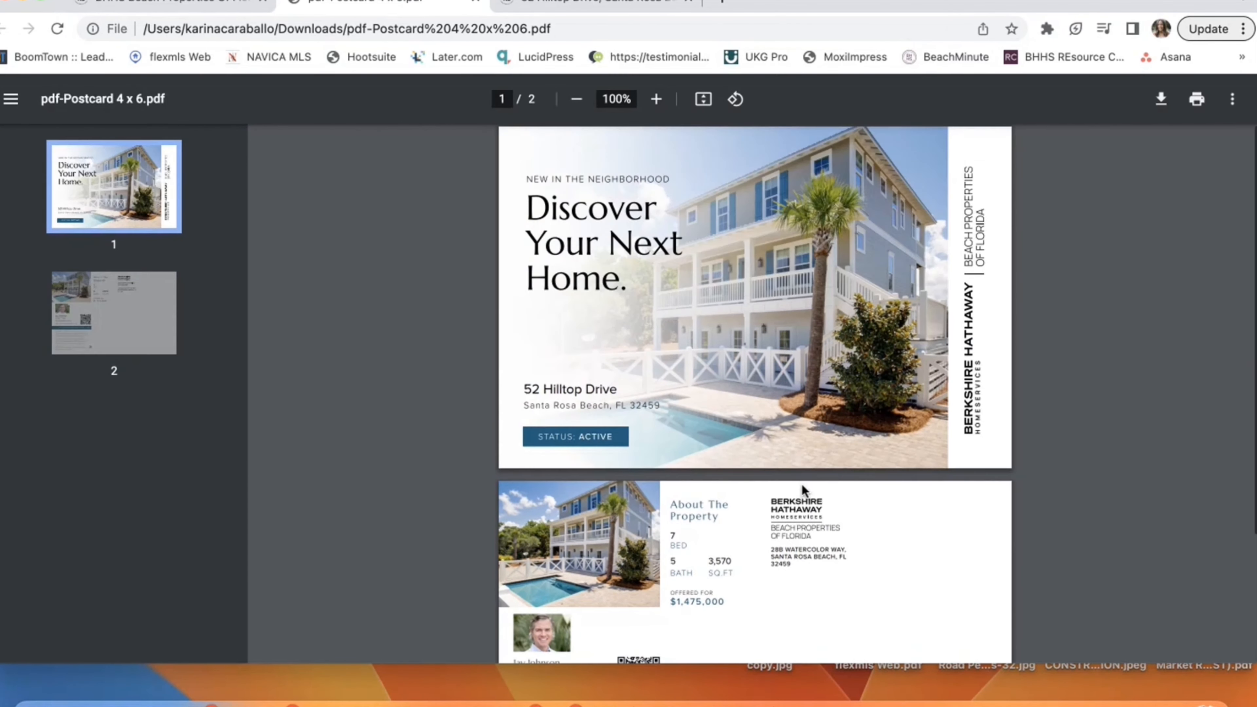
Return to the postcard editor and send the design to the Print Shop, accepting the small font and flat-rate shipping notices
{"action": "left_click", "coordinate": [214, 7]}
{"action": "scroll", "coordinate": [950, 201], "scroll_direction": "right", "scroll_amount": 5}
{"action": "scroll", "coordinate": [951, 201], "scroll_direction": "left", "scroll_amount": 5}
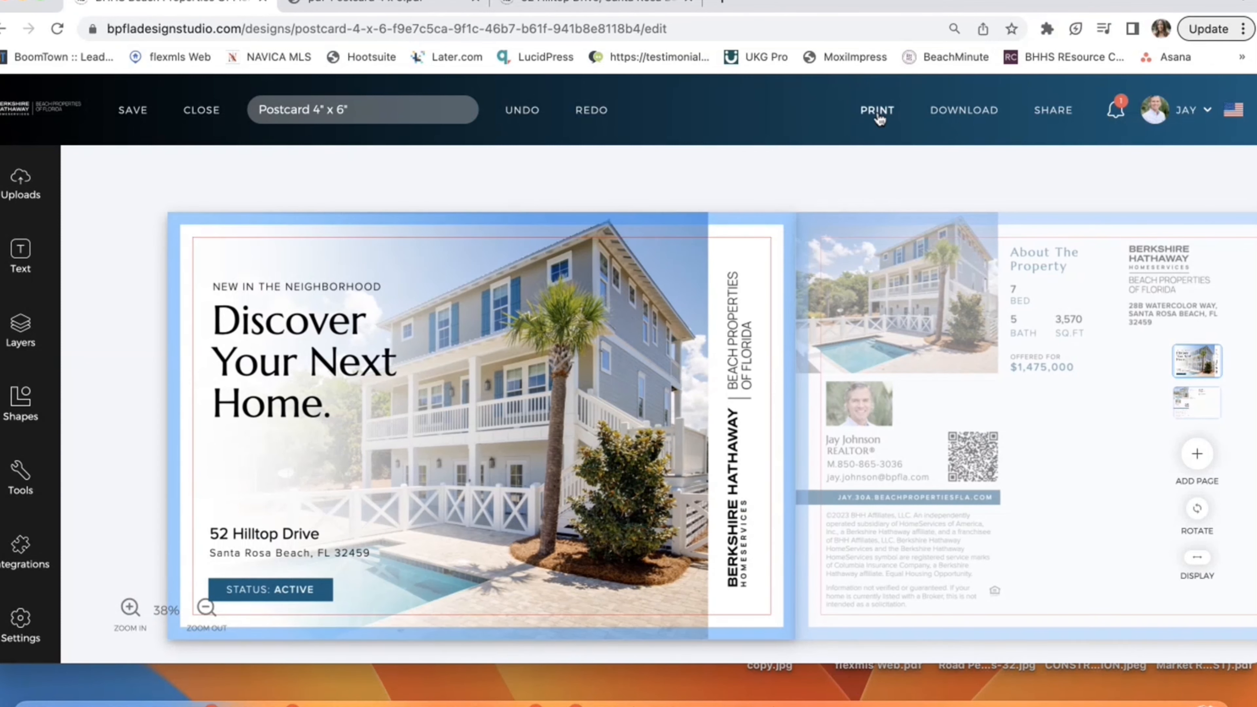
{"action": "scroll", "coordinate": [861, 247], "scroll_direction": "right", "scroll_amount": 5}
{"action": "scroll", "coordinate": [861, 247], "scroll_direction": "left", "scroll_amount": 5}
{"action": "left_click", "coordinate": [878, 112]}
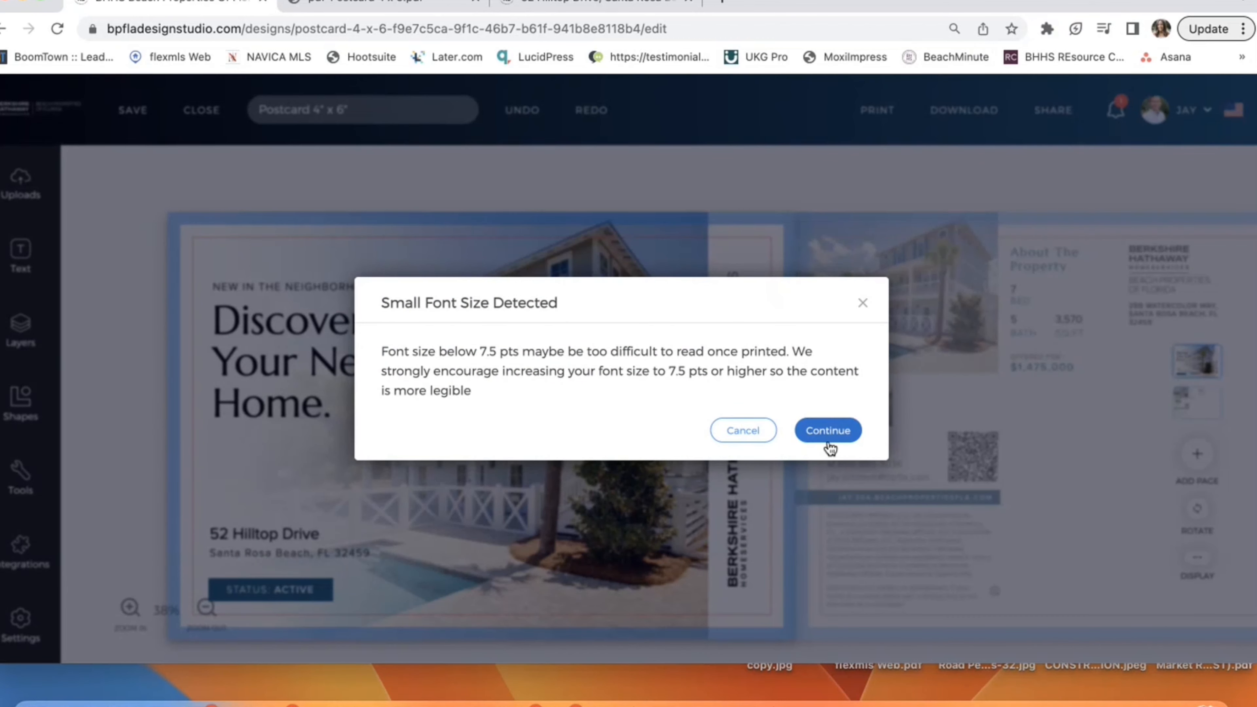
{"action": "left_click", "coordinate": [829, 442]}
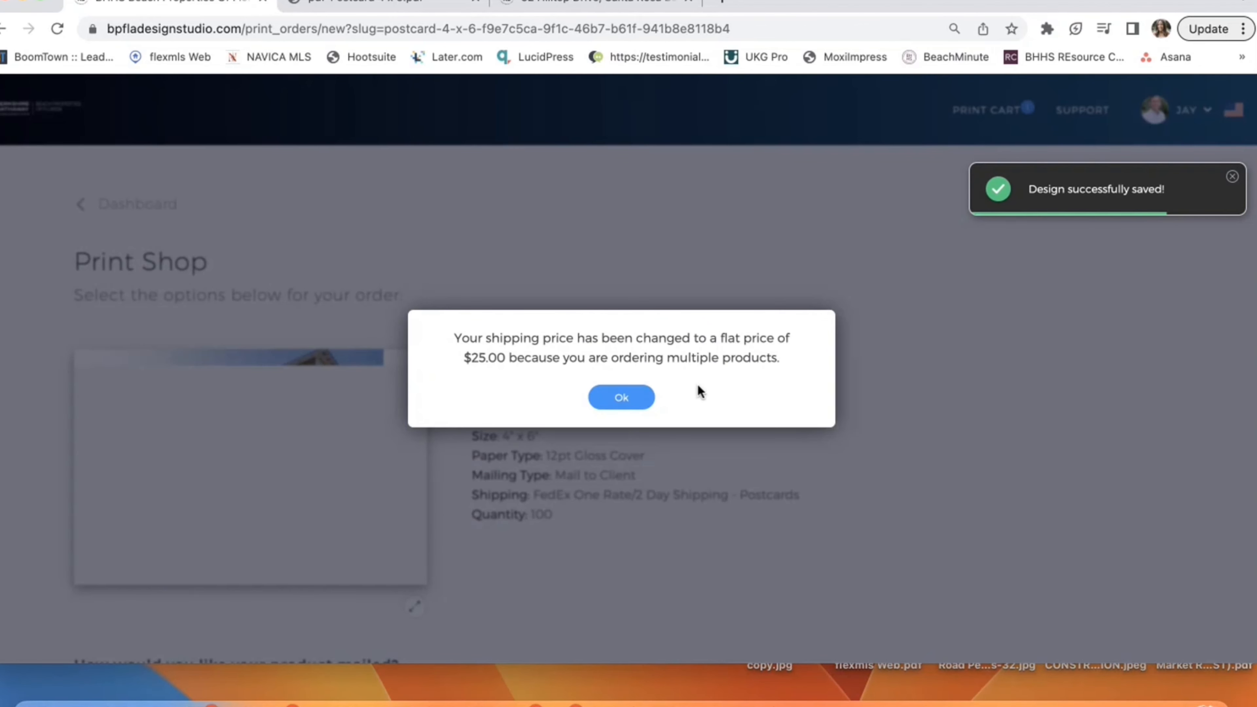
{"action": "left_click", "coordinate": [621, 404]}
Review the mailing, paper type and quantity options offered for the postcard's print order
{"action": "scroll", "coordinate": [613, 533], "scroll_direction": "down", "scroll_amount": 10}
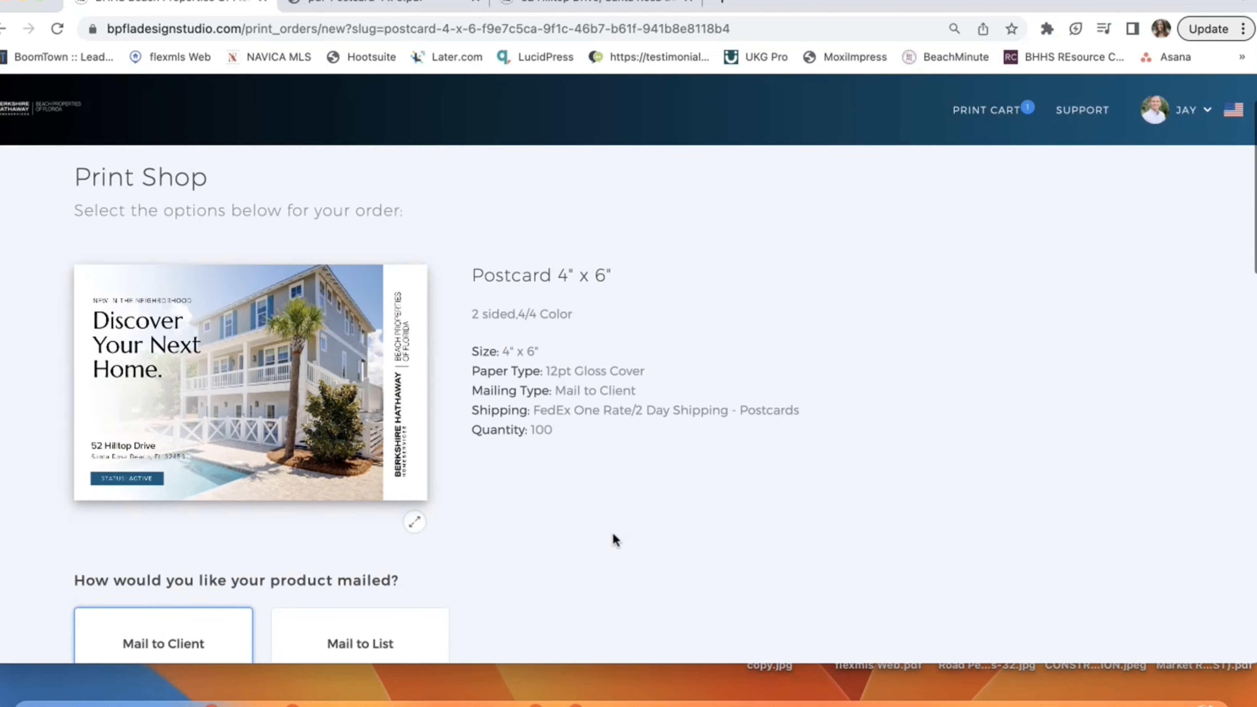
{"action": "scroll", "coordinate": [613, 533], "scroll_direction": "down", "scroll_amount": 15}
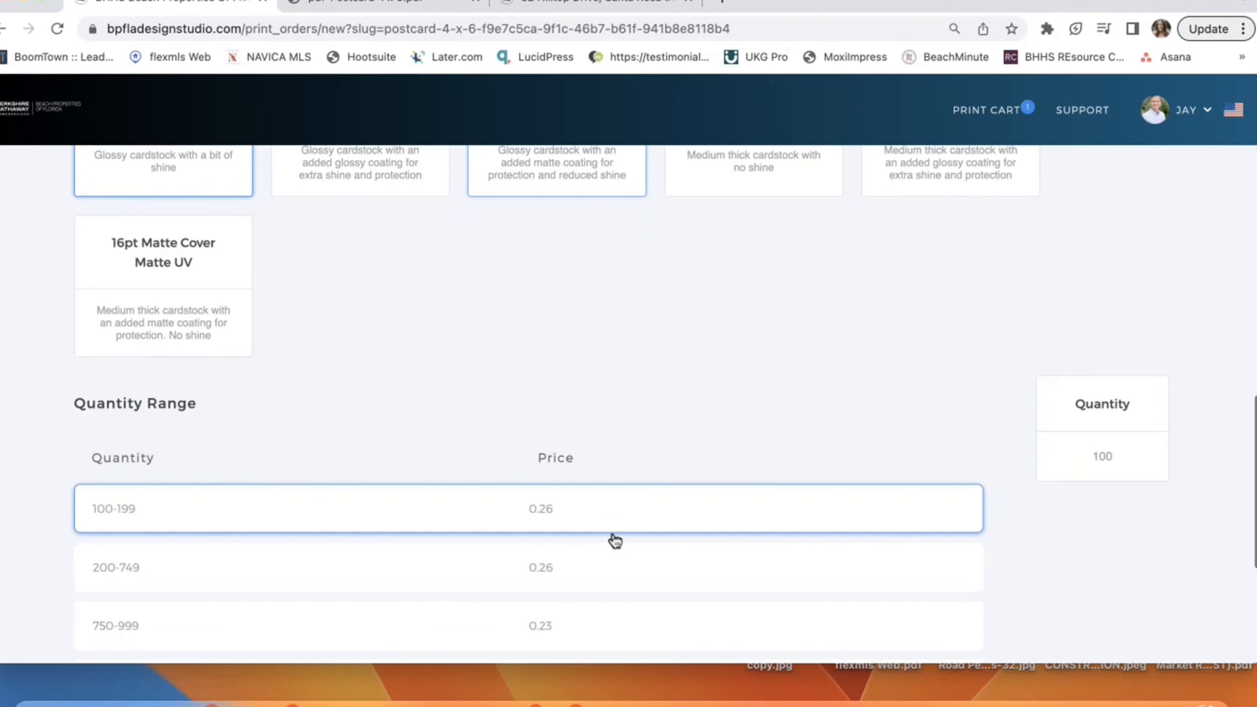
{"action": "scroll", "coordinate": [620, 536], "scroll_direction": "up", "scroll_amount": 20}
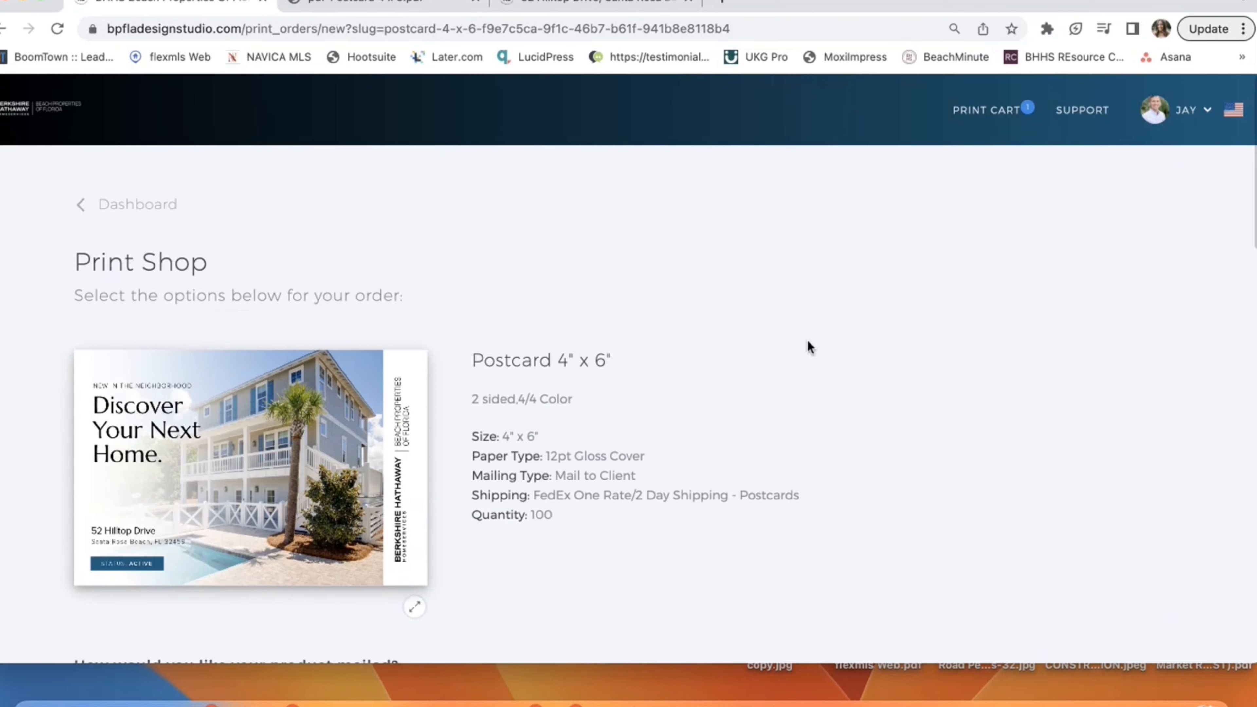
Return to the dashboard and look through the template categories available for new designs
{"action": "left_click", "coordinate": [140, 210]}
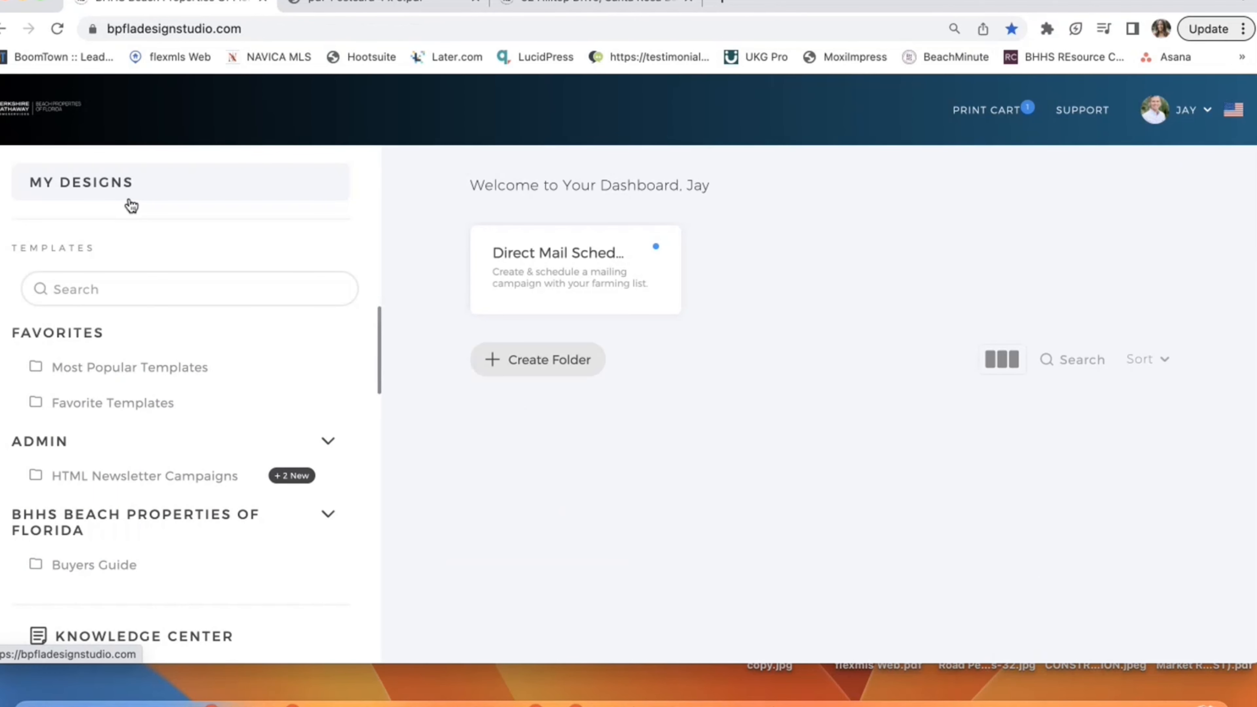
{"action": "scroll", "coordinate": [165, 518], "scroll_direction": "down", "scroll_amount": 12}
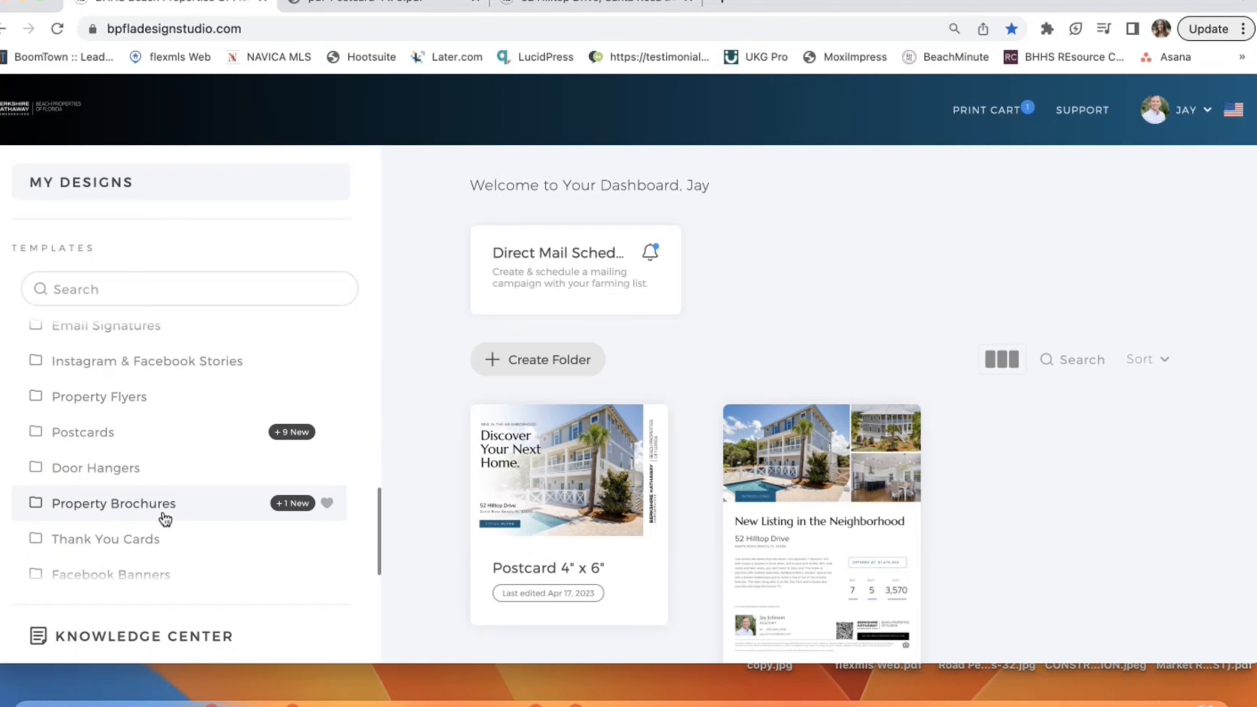
{"action": "scroll", "coordinate": [165, 519], "scroll_direction": "down", "scroll_amount": 4}
{"action": "scroll", "coordinate": [164, 518], "scroll_direction": "up", "scroll_amount": 6}
{"action": "scroll", "coordinate": [165, 519], "scroll_direction": "up", "scroll_amount": 8}
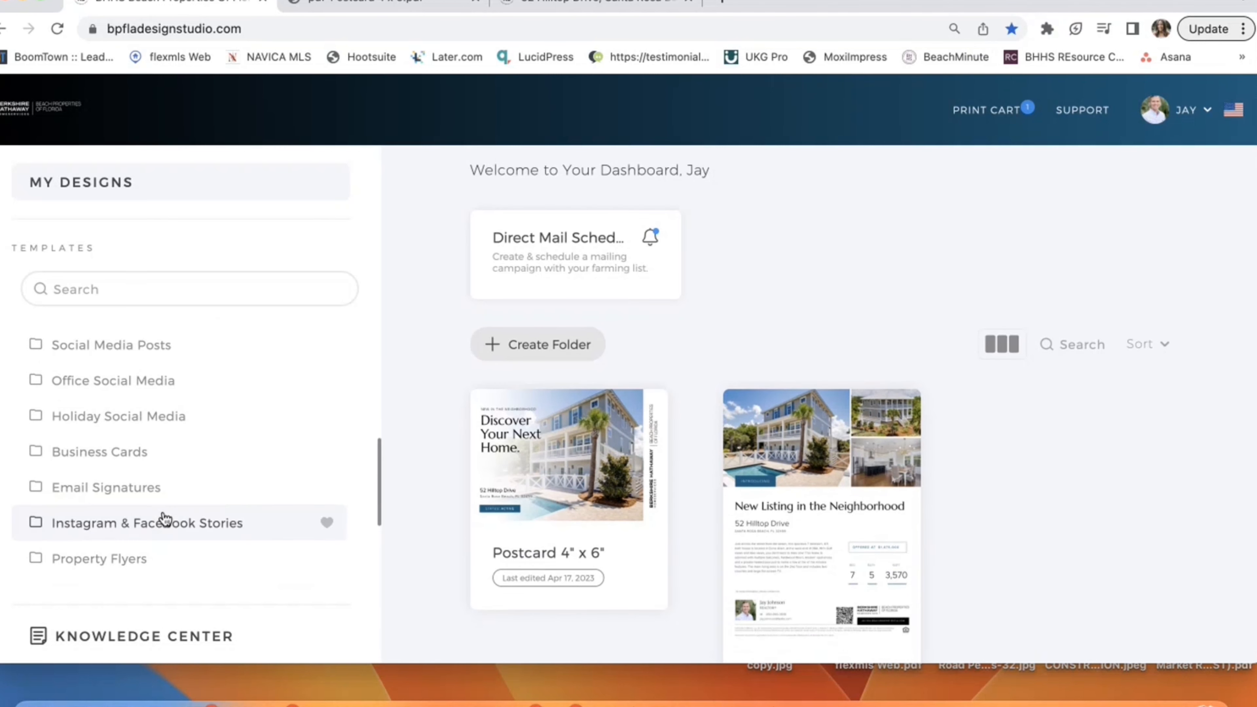
{"action": "scroll", "coordinate": [164, 519], "scroll_direction": "up", "scroll_amount": 2}
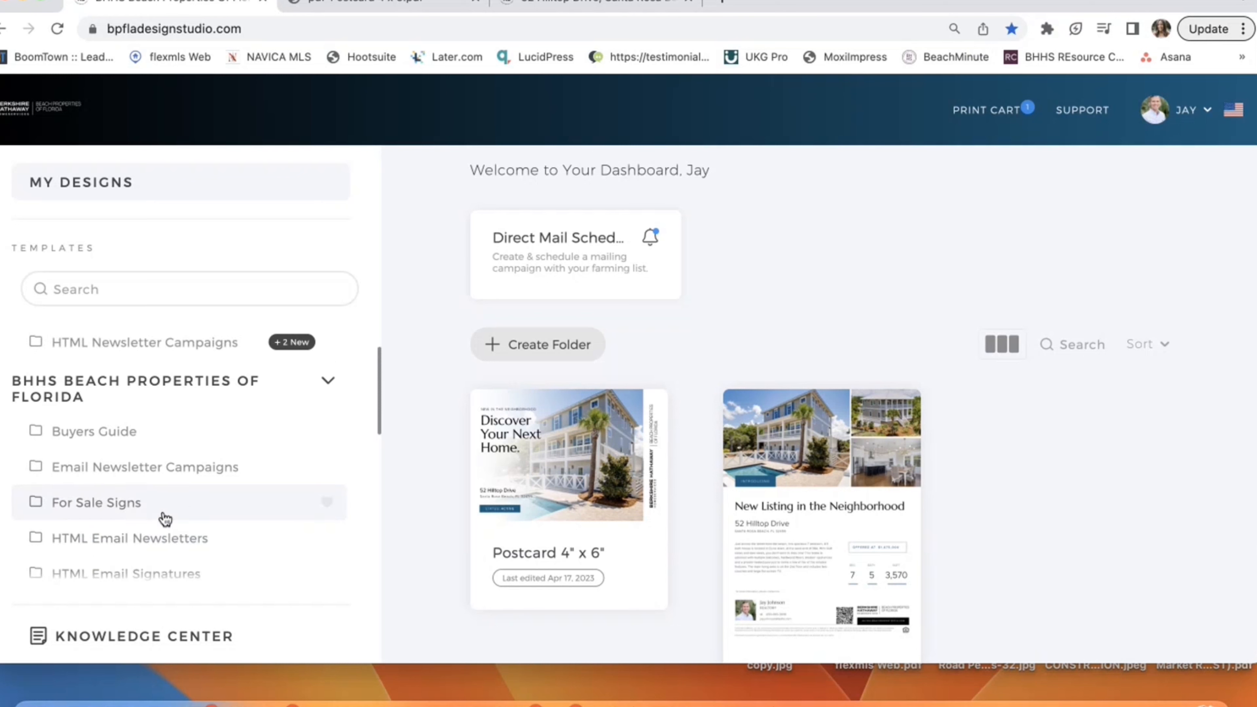
{"action": "scroll", "coordinate": [165, 519], "scroll_direction": "down", "scroll_amount": 4}
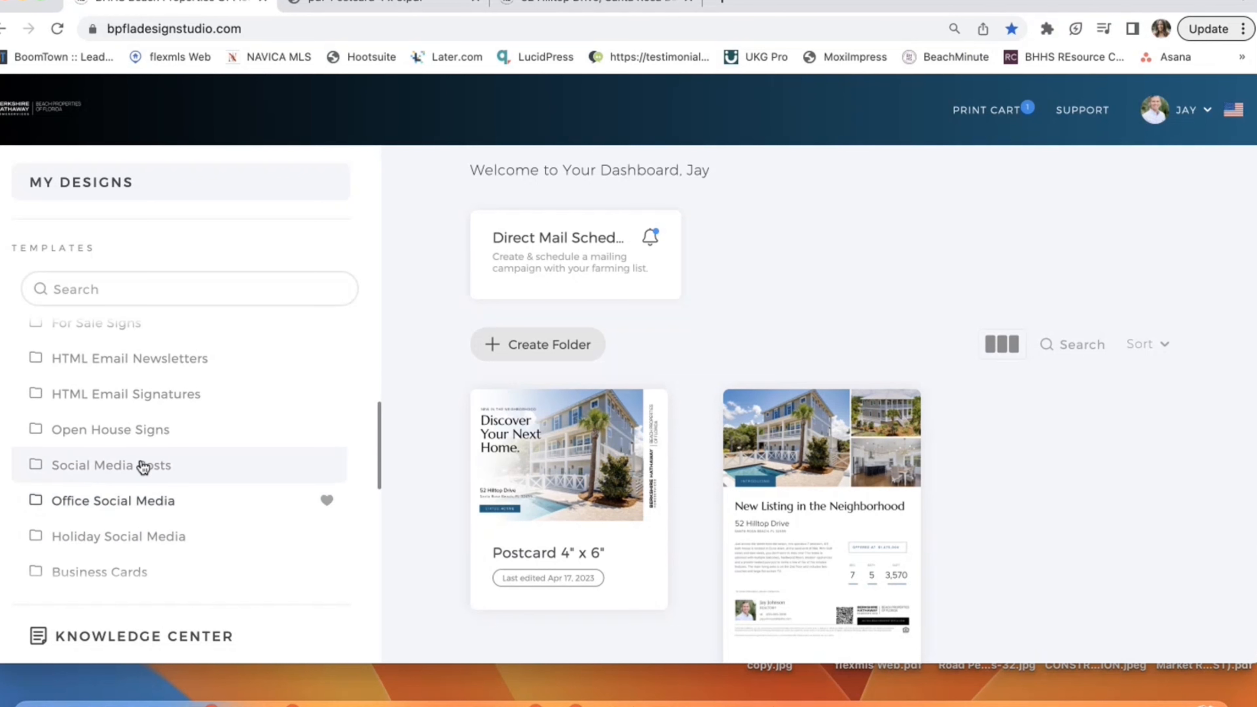
View the Social Media Posts templates and their subcategories, and go back to the dashboard
{"action": "left_click", "coordinate": [141, 465]}
{"action": "scroll", "coordinate": [173, 526], "scroll_direction": "down", "scroll_amount": 1}
{"action": "scroll", "coordinate": [173, 527], "scroll_direction": "down", "scroll_amount": 2}
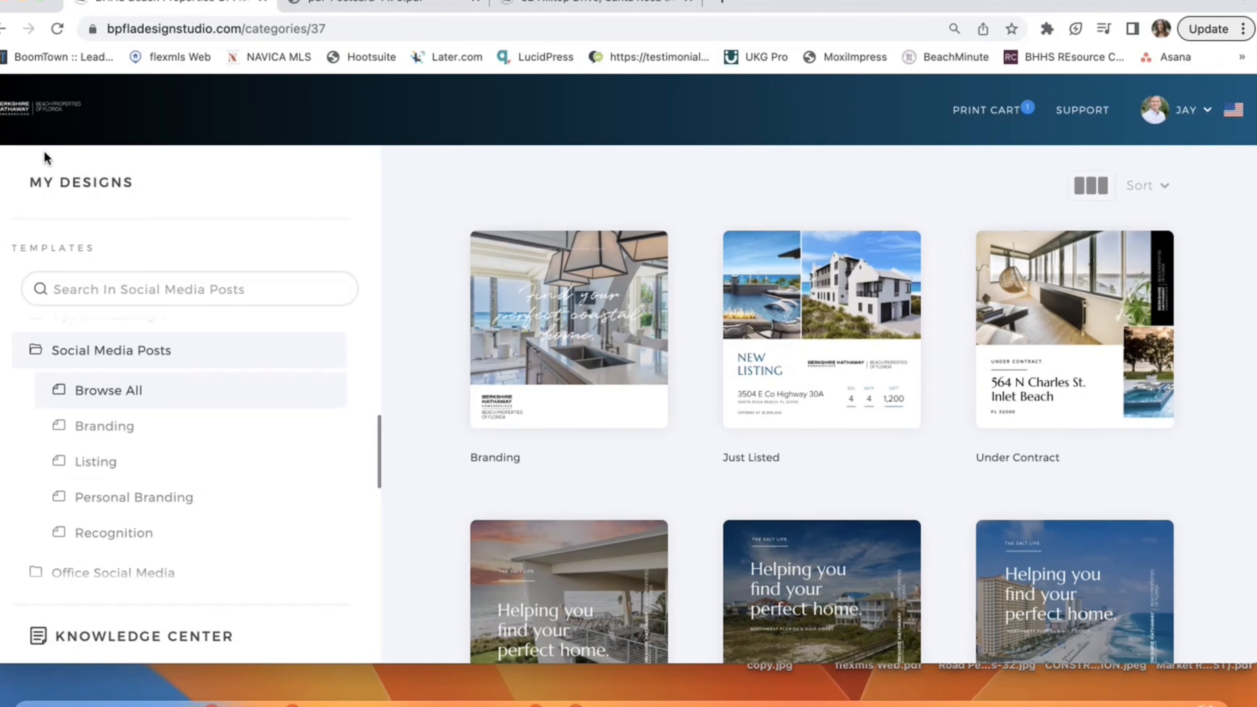
{"action": "left_click", "coordinate": [45, 115]}
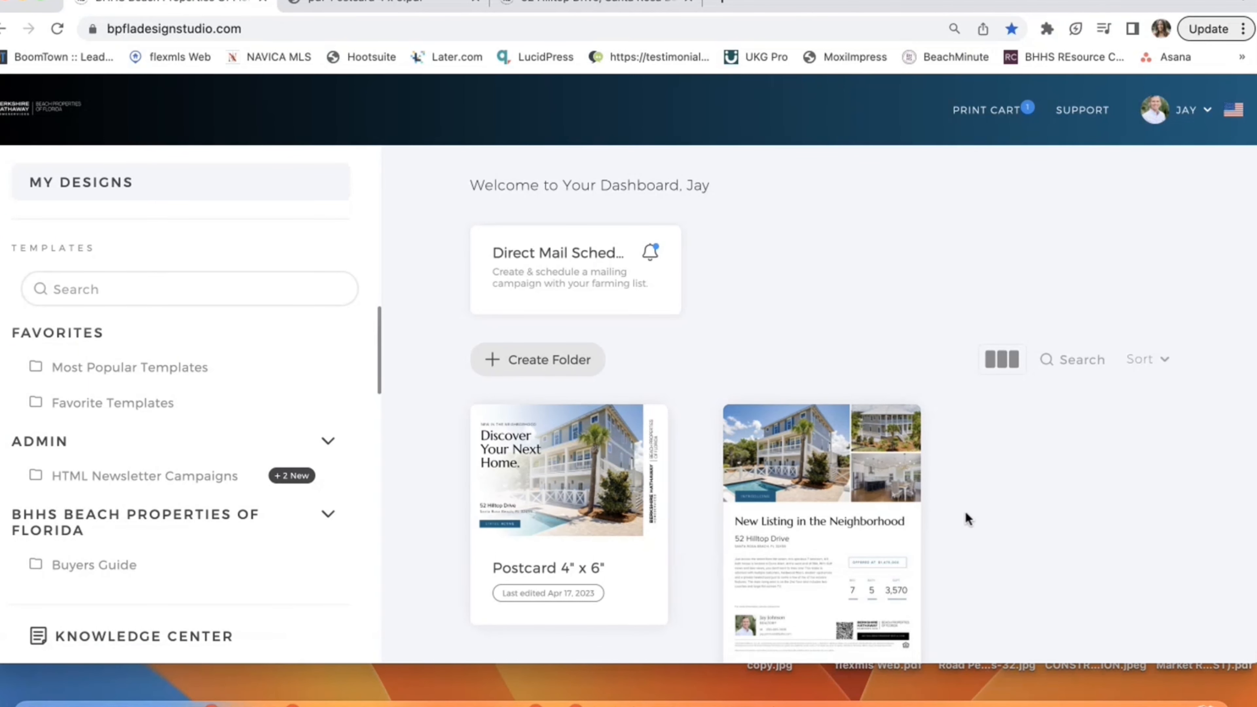
Open the Recognition subcategory of the Social Media Posts templates
{"action": "scroll", "coordinate": [125, 453], "scroll_direction": "down", "scroll_amount": 5}
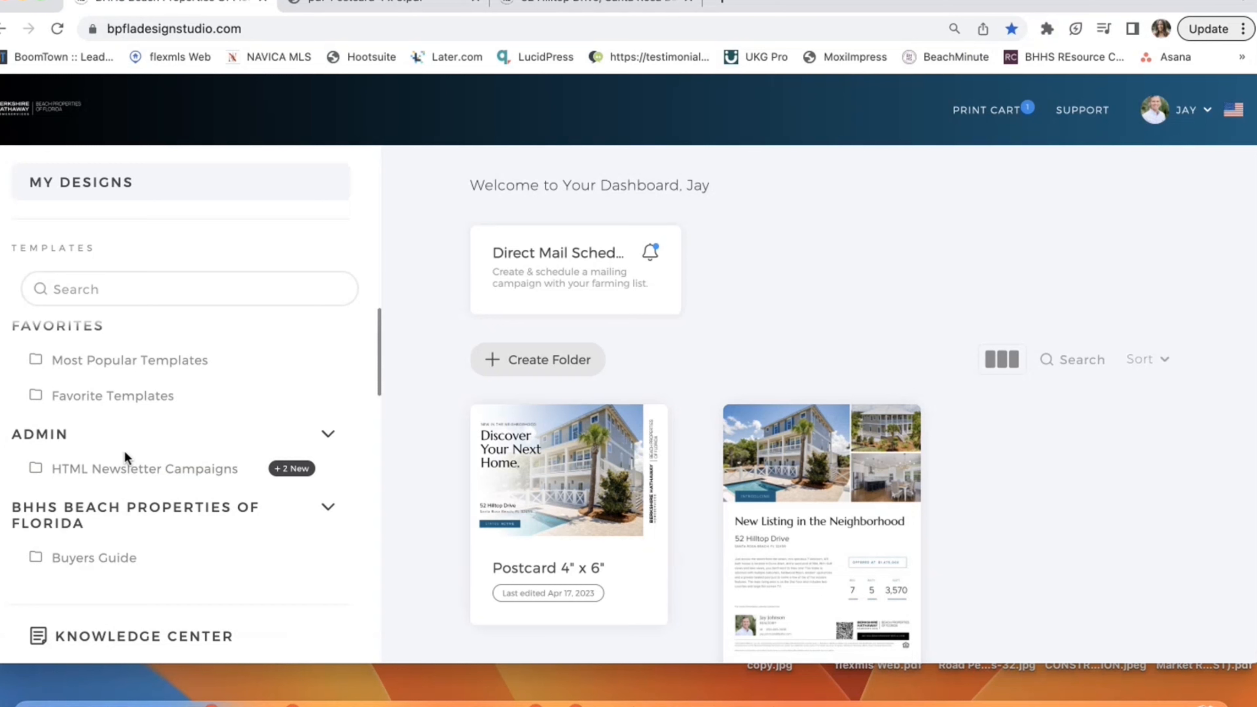
{"action": "scroll", "coordinate": [125, 453], "scroll_direction": "down", "scroll_amount": 7}
{"action": "left_click", "coordinate": [125, 451]}
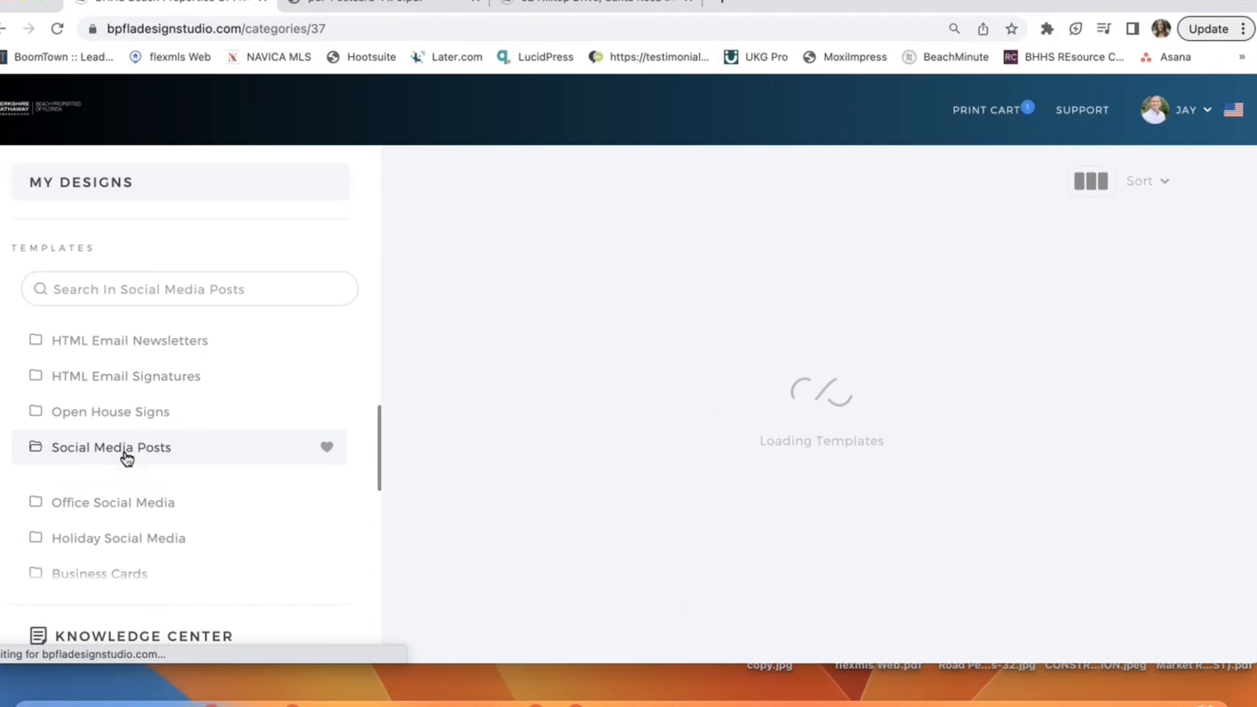
{"action": "scroll", "coordinate": [136, 495], "scroll_direction": "down", "scroll_amount": 2}
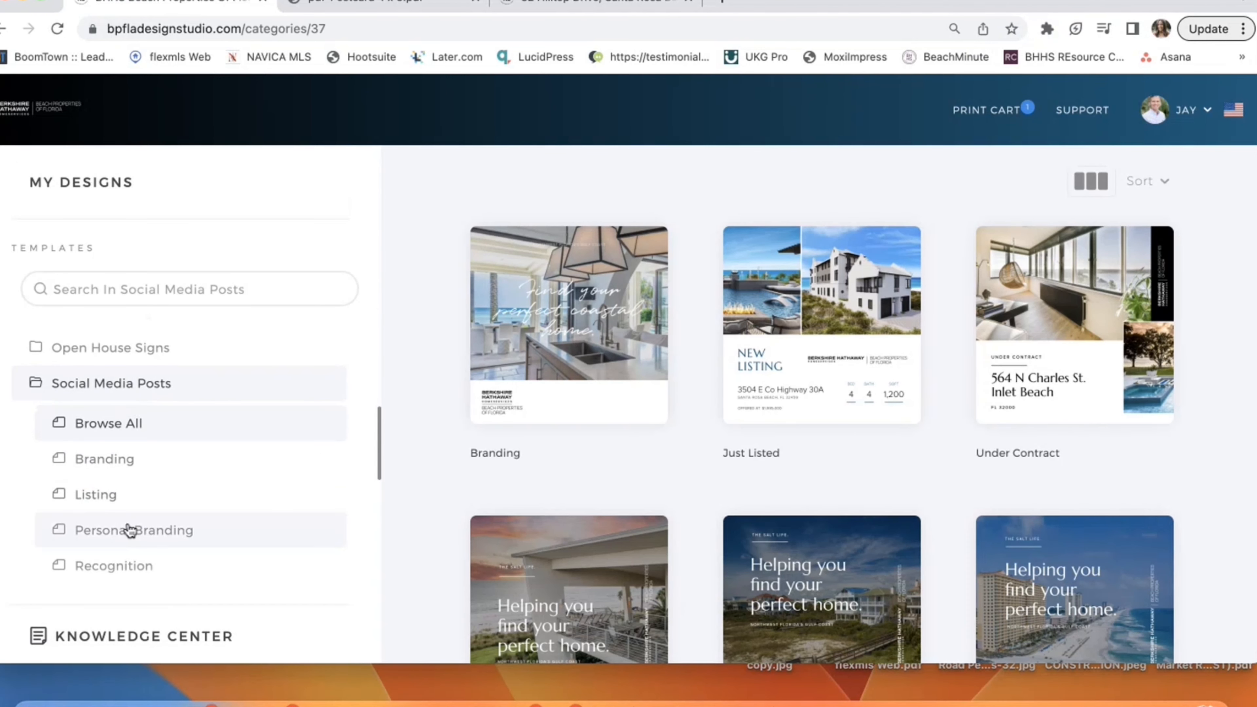
{"action": "left_click", "coordinate": [131, 530]}
{"action": "left_click", "coordinate": [132, 578]}
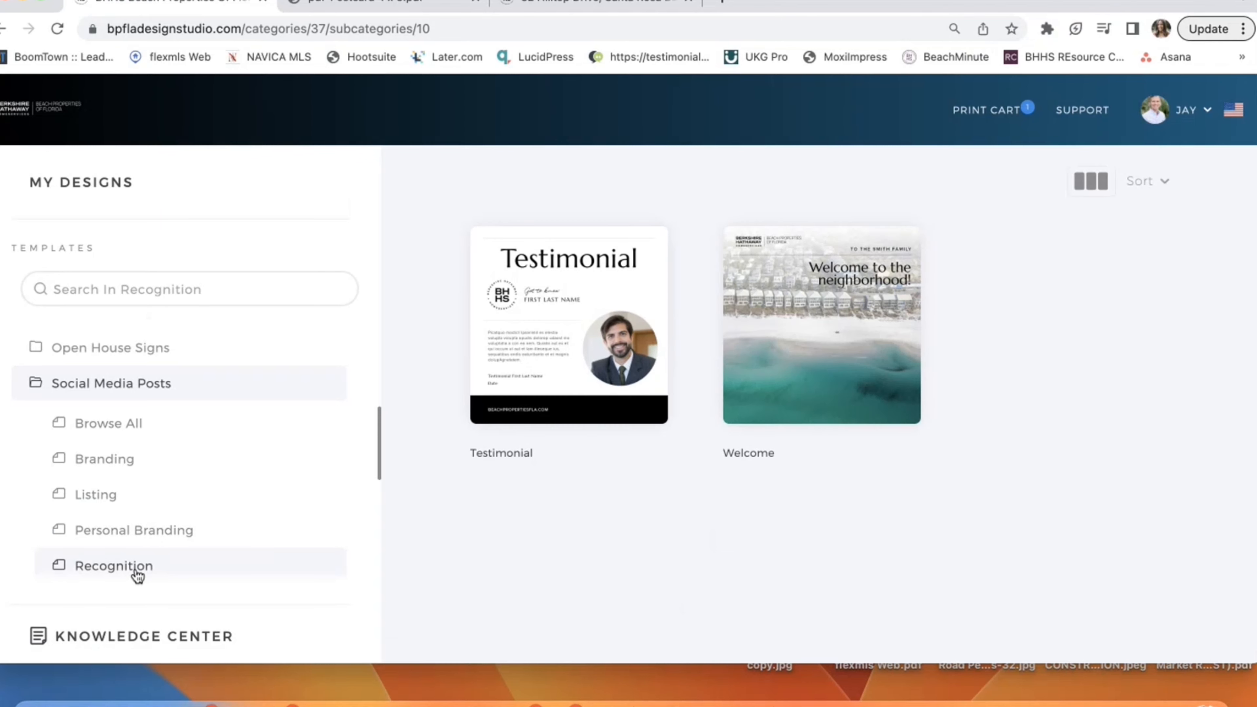
Create a new design from the Testimonial template, going through its design preview
{"action": "mouse_move", "coordinate": [563, 350]}
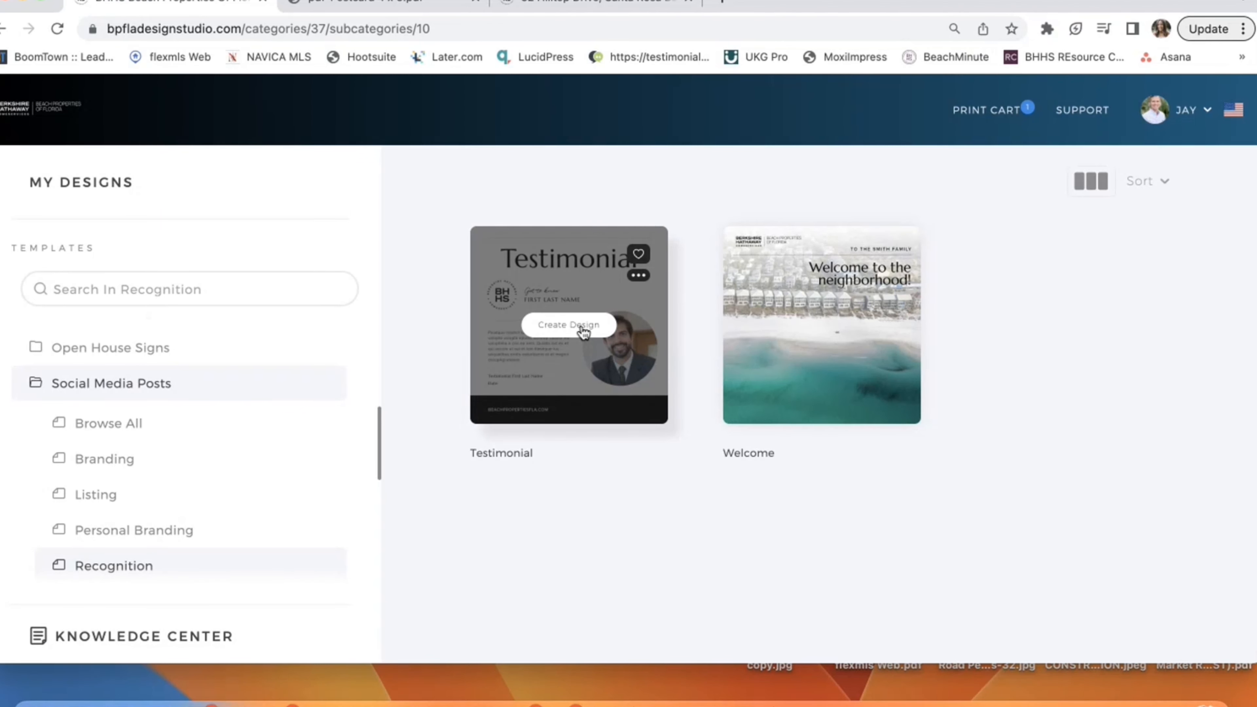
{"action": "left_click", "coordinate": [582, 328]}
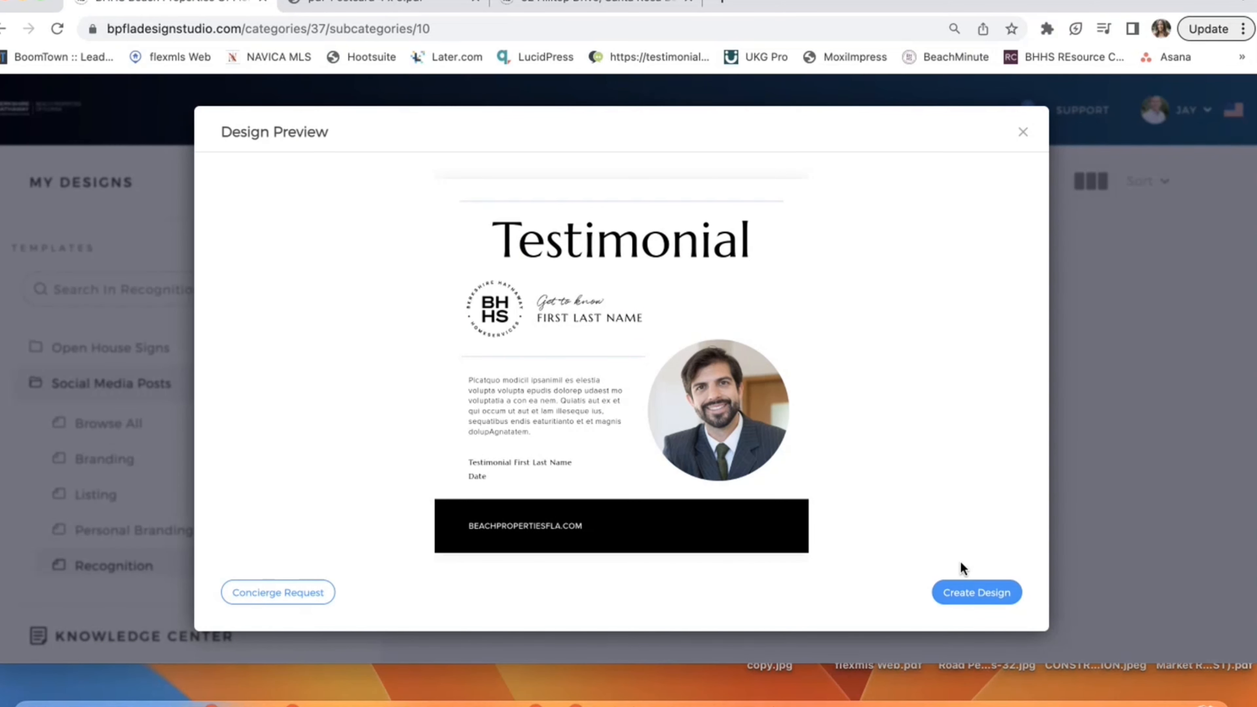
{"action": "left_click", "coordinate": [1003, 596]}
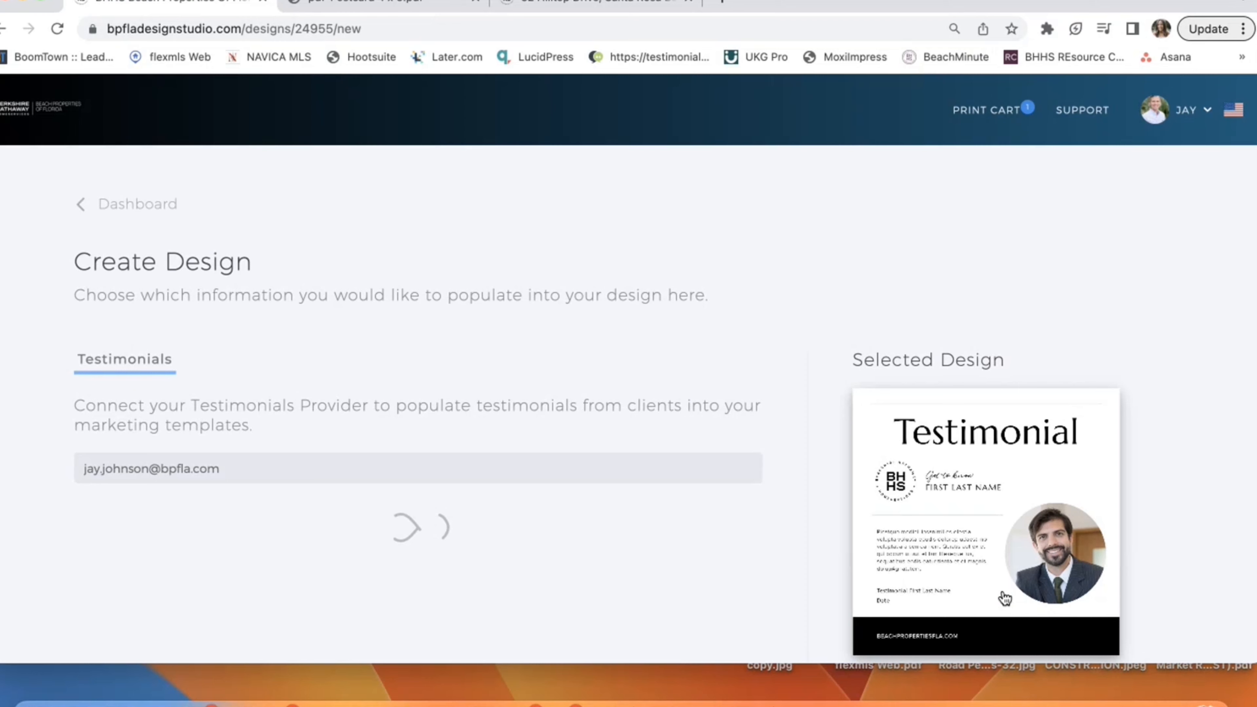
Examine the testimonials provider connection, its account e-mail field and the client reviews available for the design
{"action": "scroll", "coordinate": [1094, 337], "scroll_direction": "down", "scroll_amount": 3}
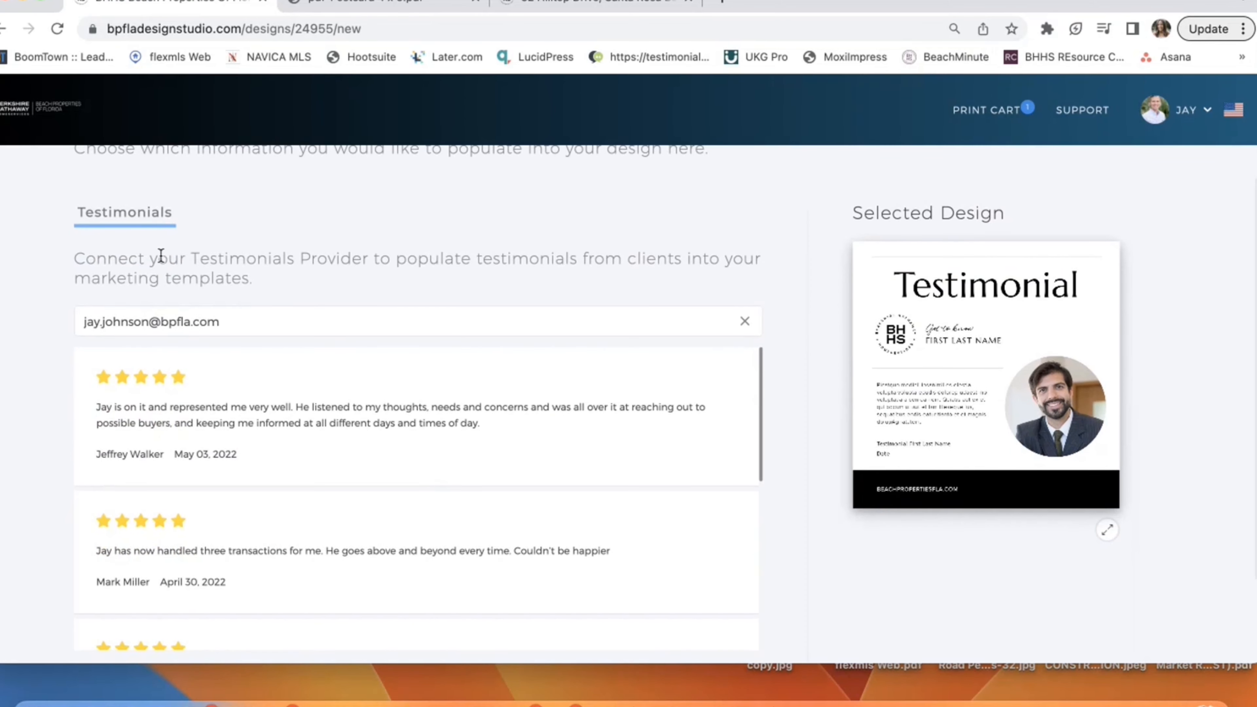
{"action": "left_click_drag", "start_coordinate": [78, 250], "coordinate": [268, 280]}
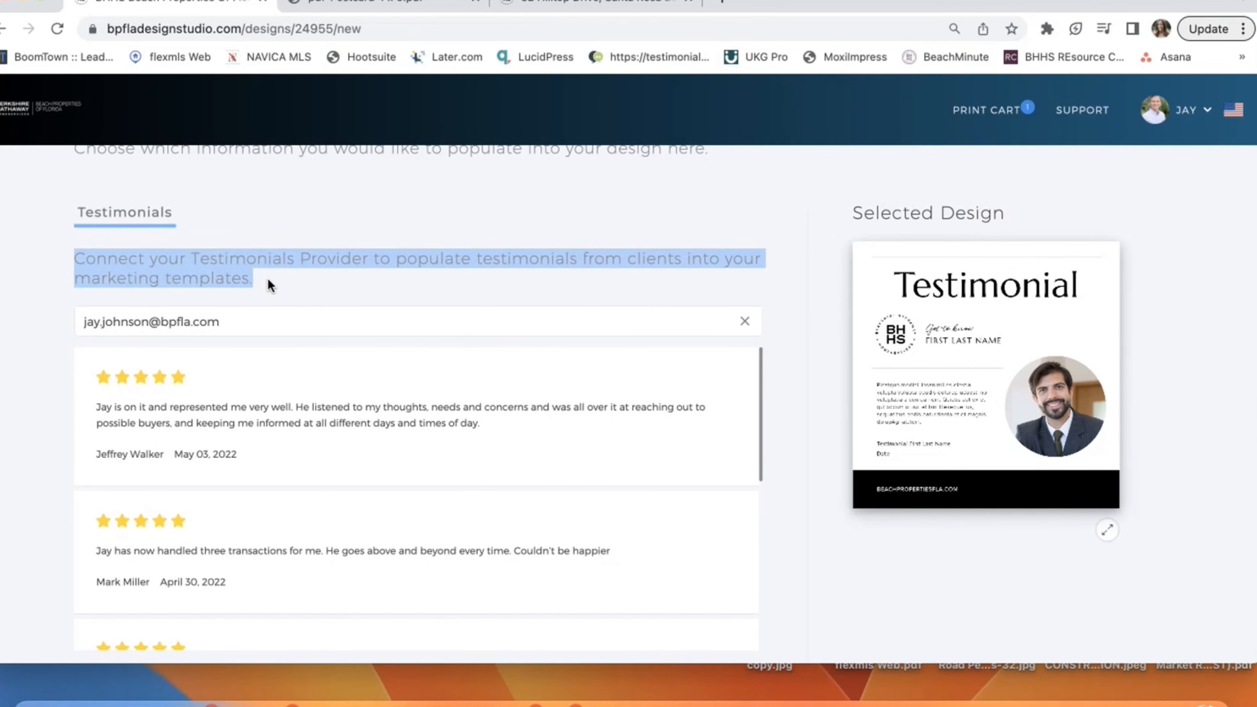
{"action": "left_click", "coordinate": [267, 280]}
{"action": "left_click_drag", "start_coordinate": [249, 322], "coordinate": [78, 323]}
{"action": "left_click", "coordinate": [242, 322]}
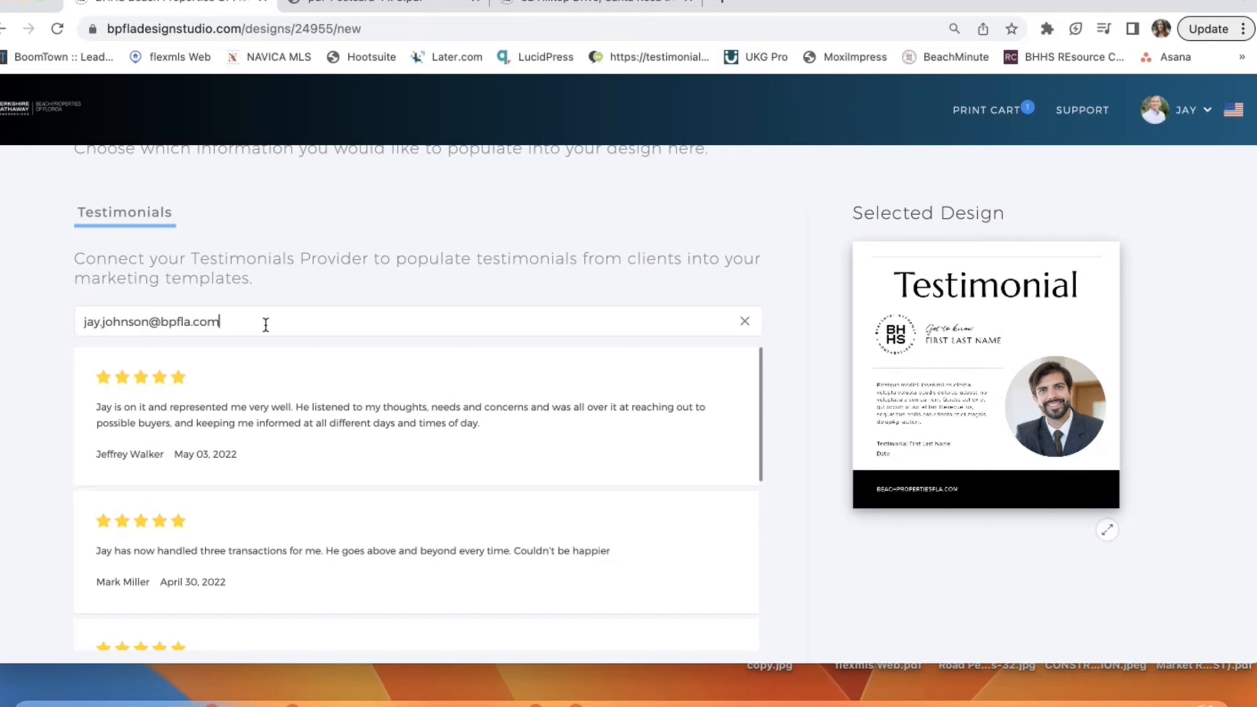
Choose the April 30, 2022 client review and create the Testimonial design with it
{"action": "scroll", "coordinate": [358, 246], "scroll_direction": "down", "scroll_amount": 3}
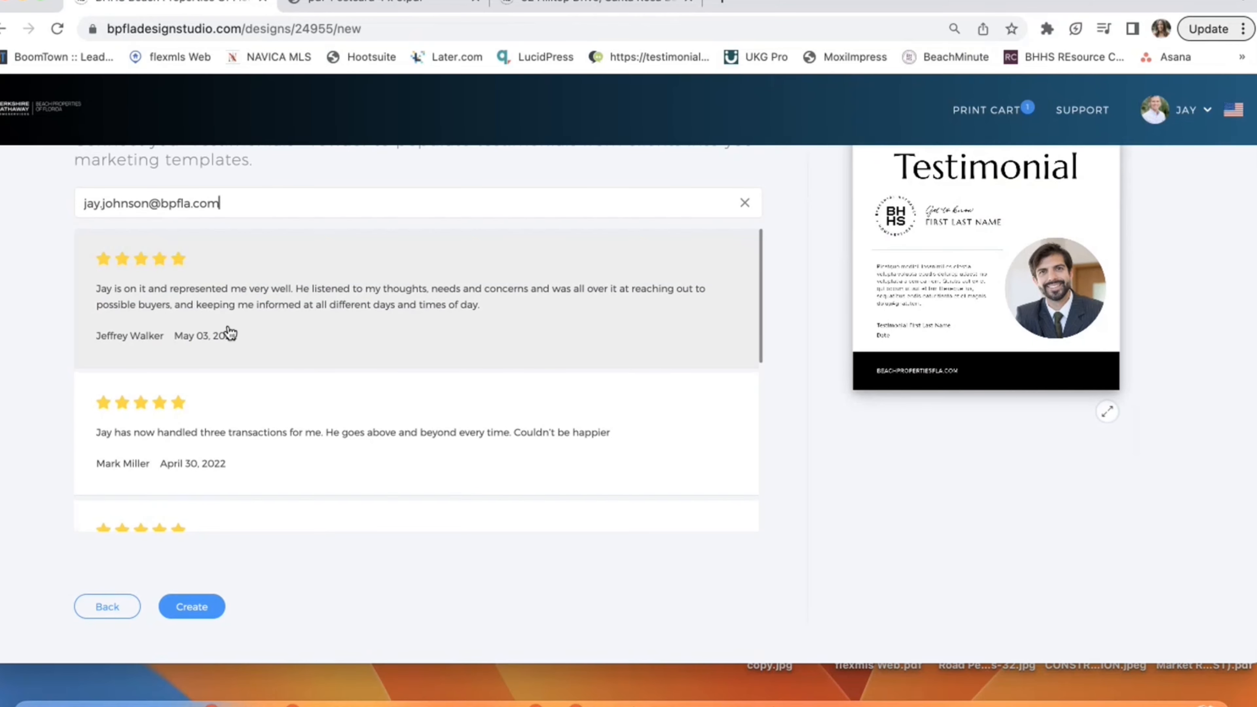
{"action": "scroll", "coordinate": [401, 499], "scroll_direction": "down", "scroll_amount": 8}
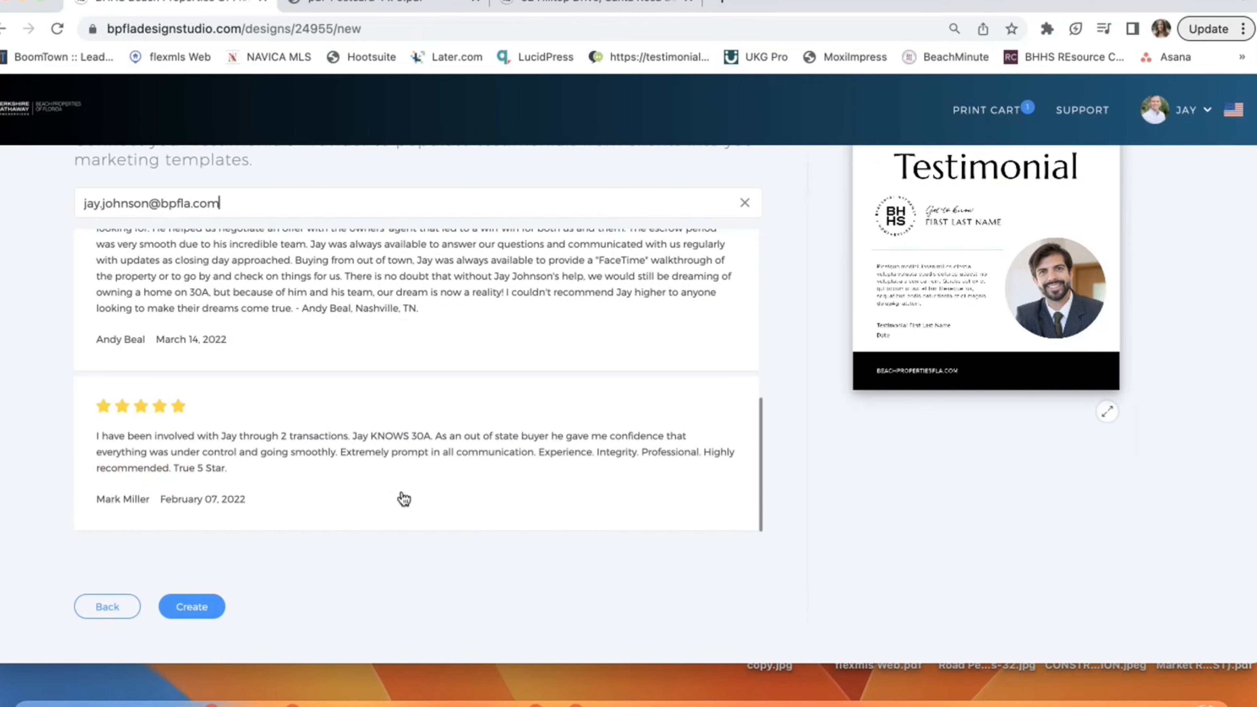
{"action": "scroll", "coordinate": [402, 500], "scroll_direction": "up", "scroll_amount": 12}
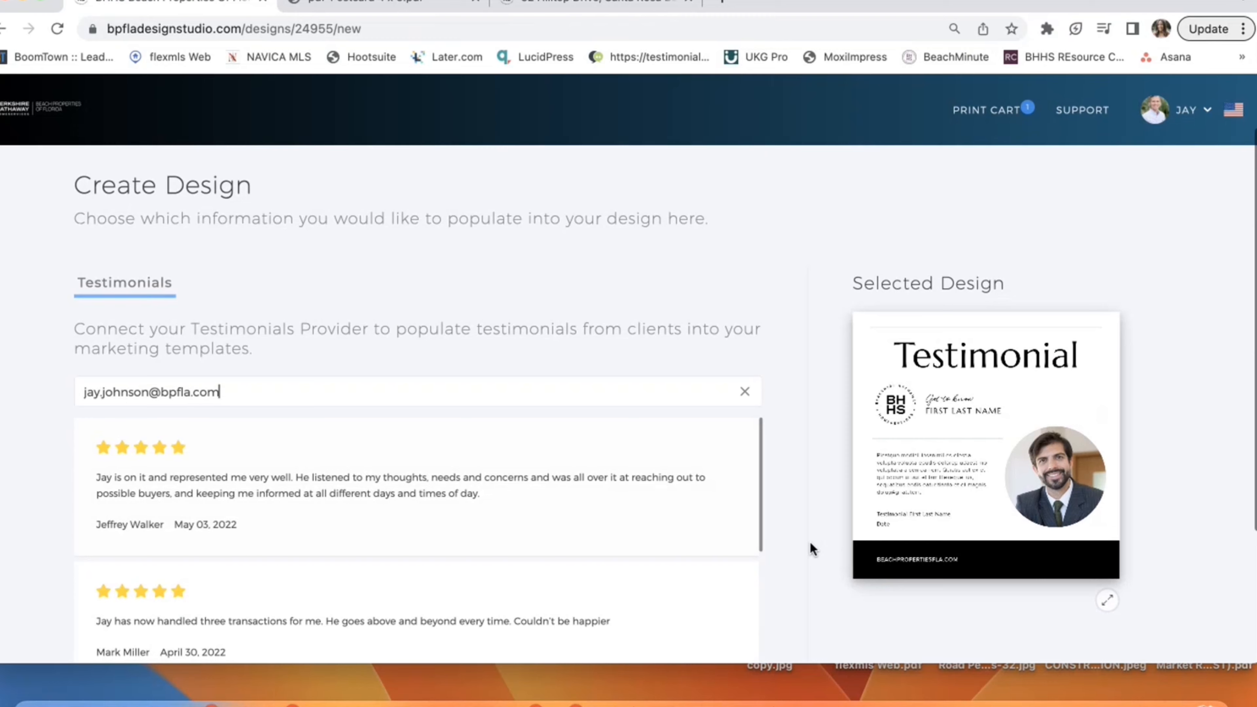
{"action": "scroll", "coordinate": [811, 545], "scroll_direction": "down", "scroll_amount": 5}
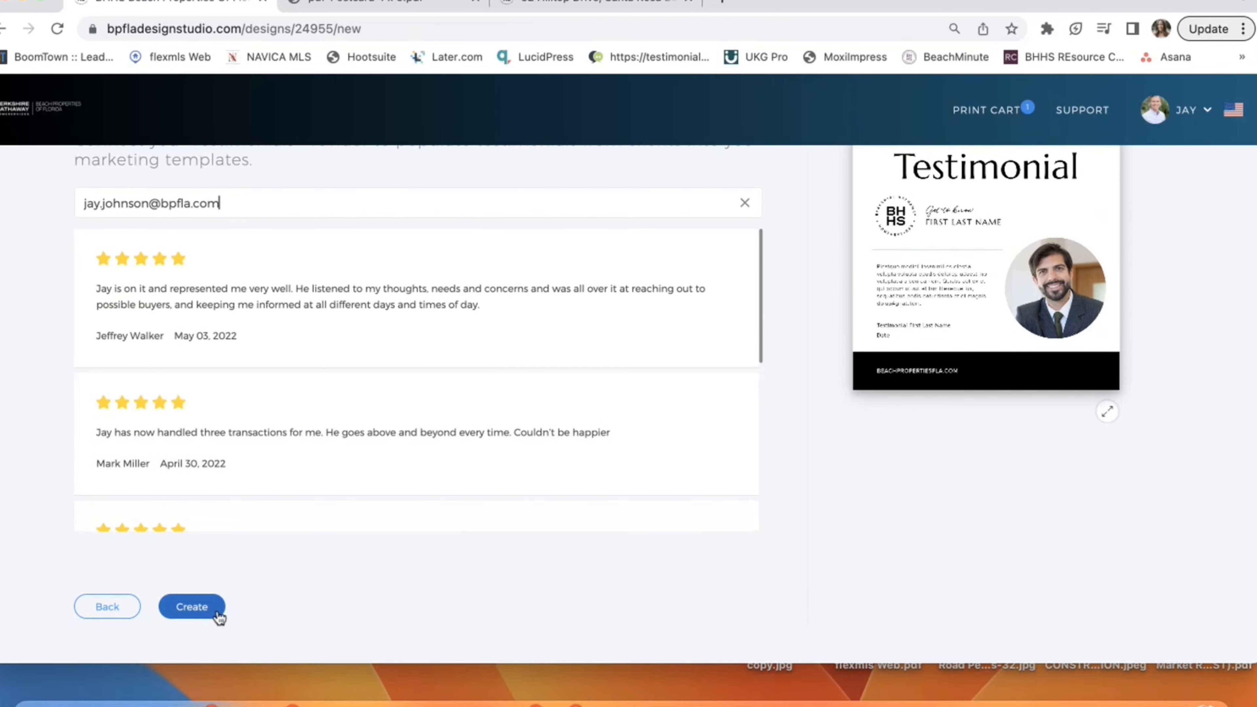
{"action": "left_click", "coordinate": [236, 453]}
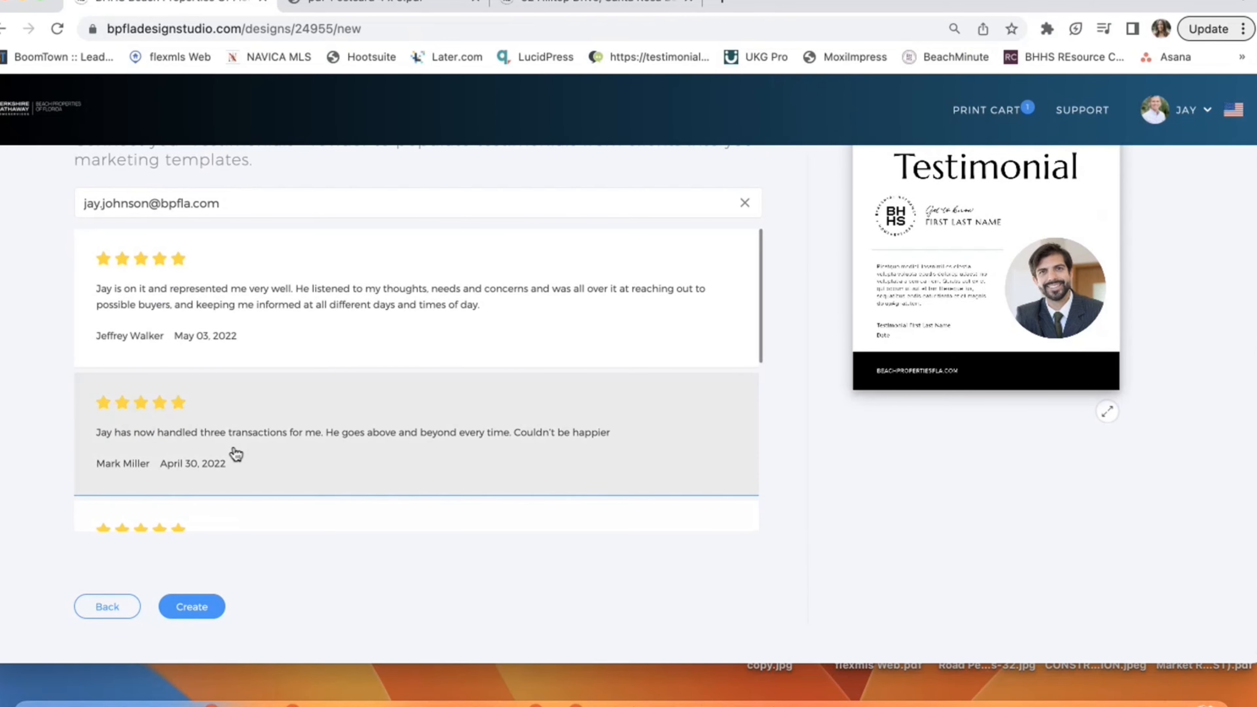
{"action": "left_click", "coordinate": [196, 605]}
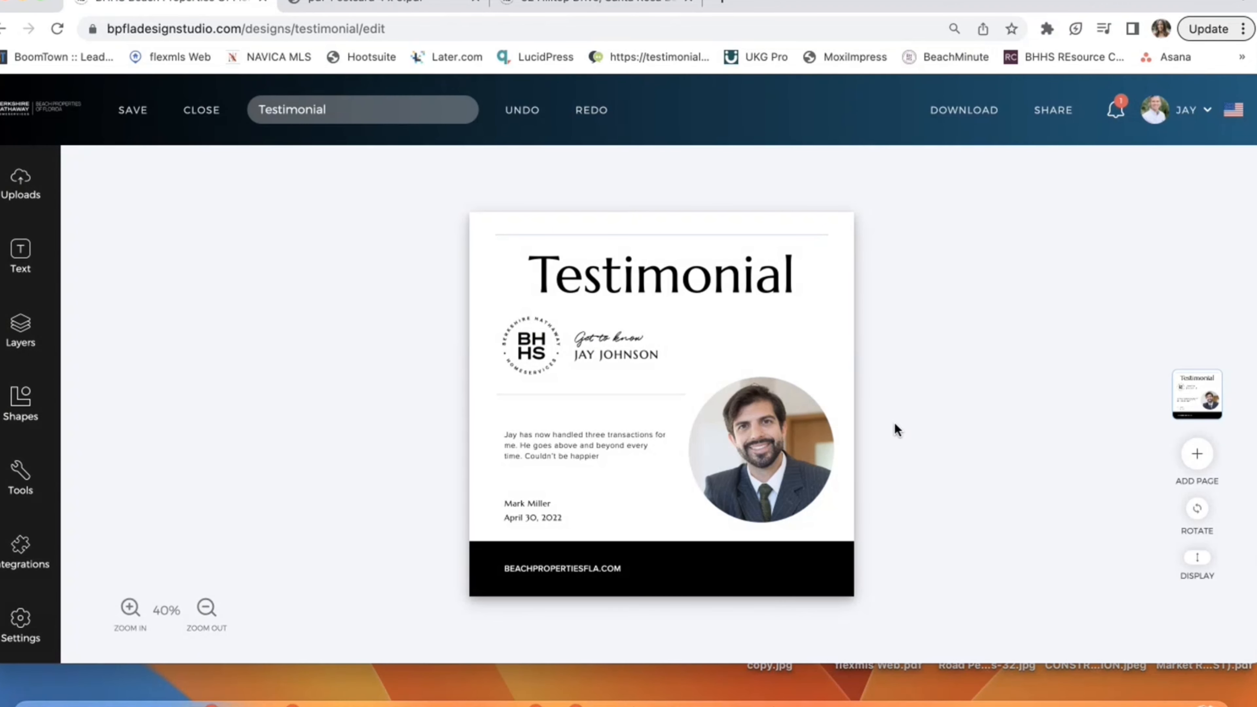
Open the Testimonials integration for the design and set it to replace on the current page
{"action": "scroll", "coordinate": [897, 430], "scroll_direction": "down", "scroll_amount": 1}
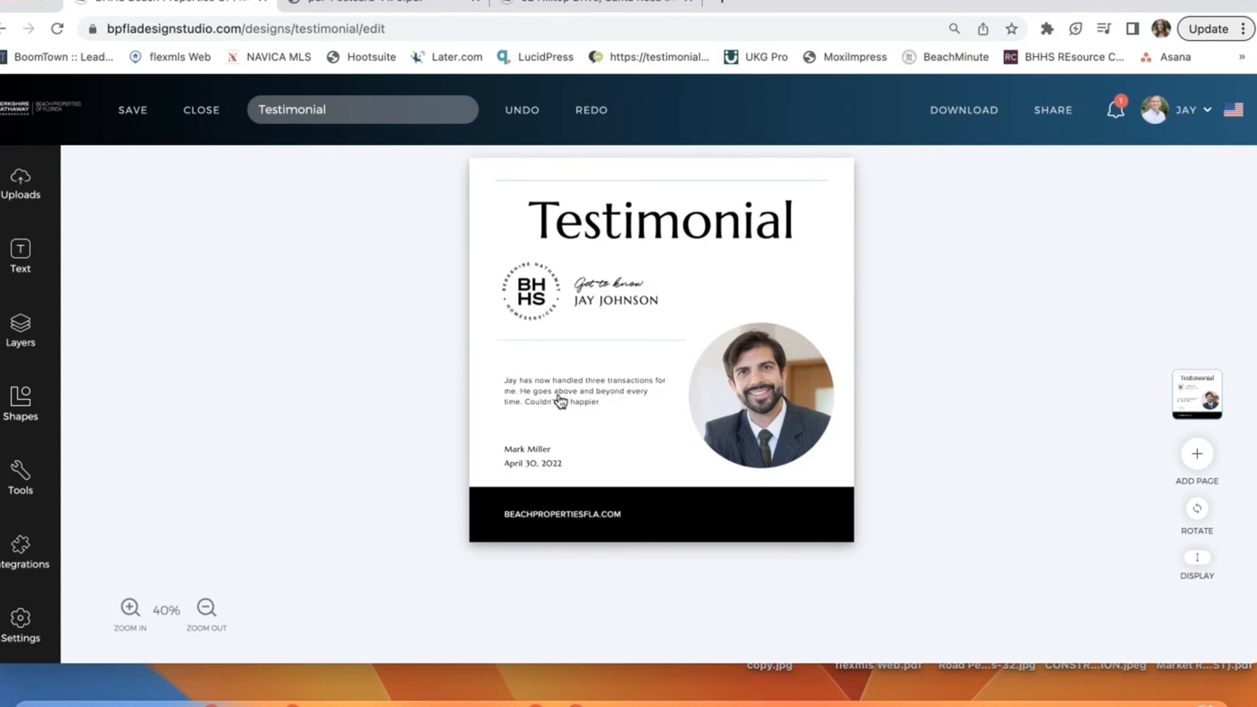
{"action": "left_click", "coordinate": [573, 399]}
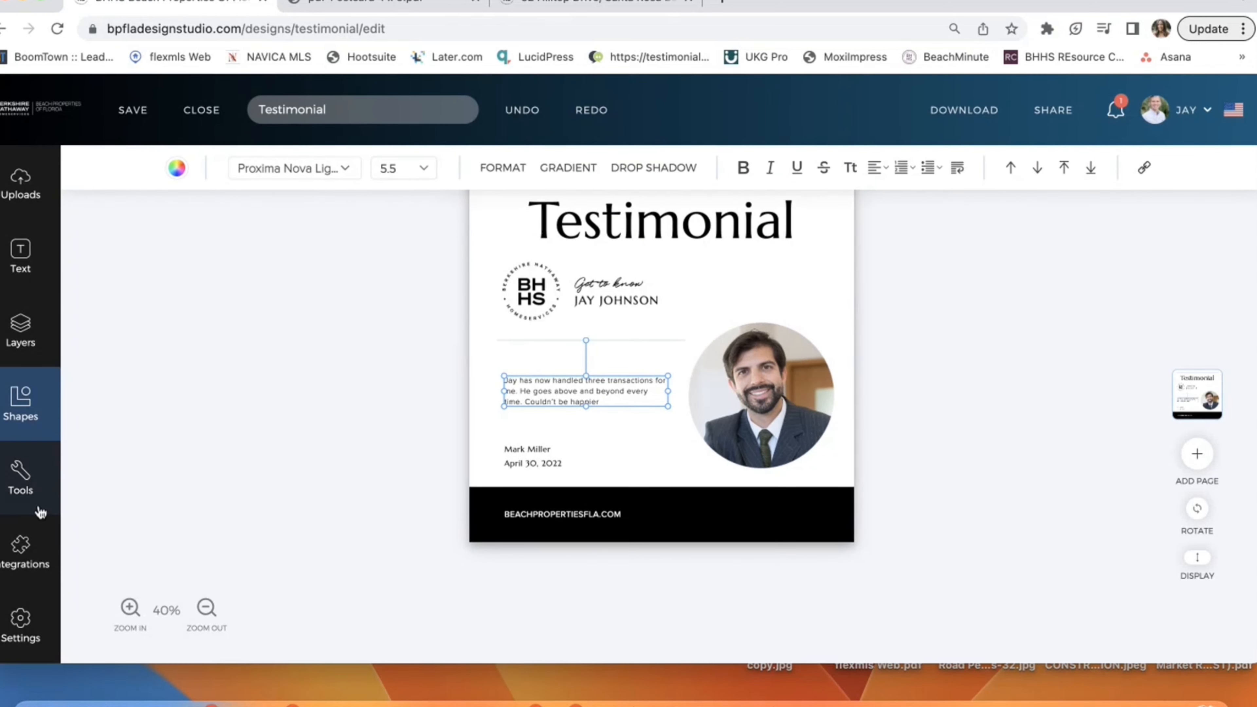
{"action": "left_click", "coordinate": [27, 562]}
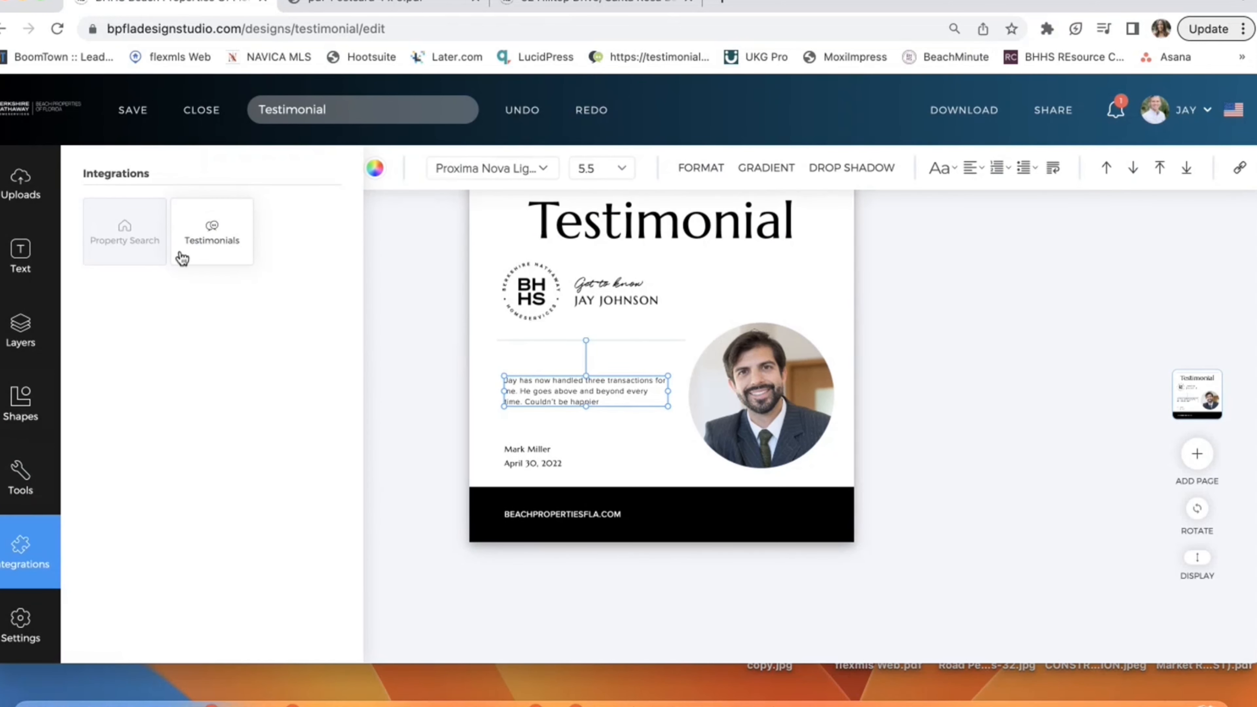
{"action": "left_click", "coordinate": [428, 321]}
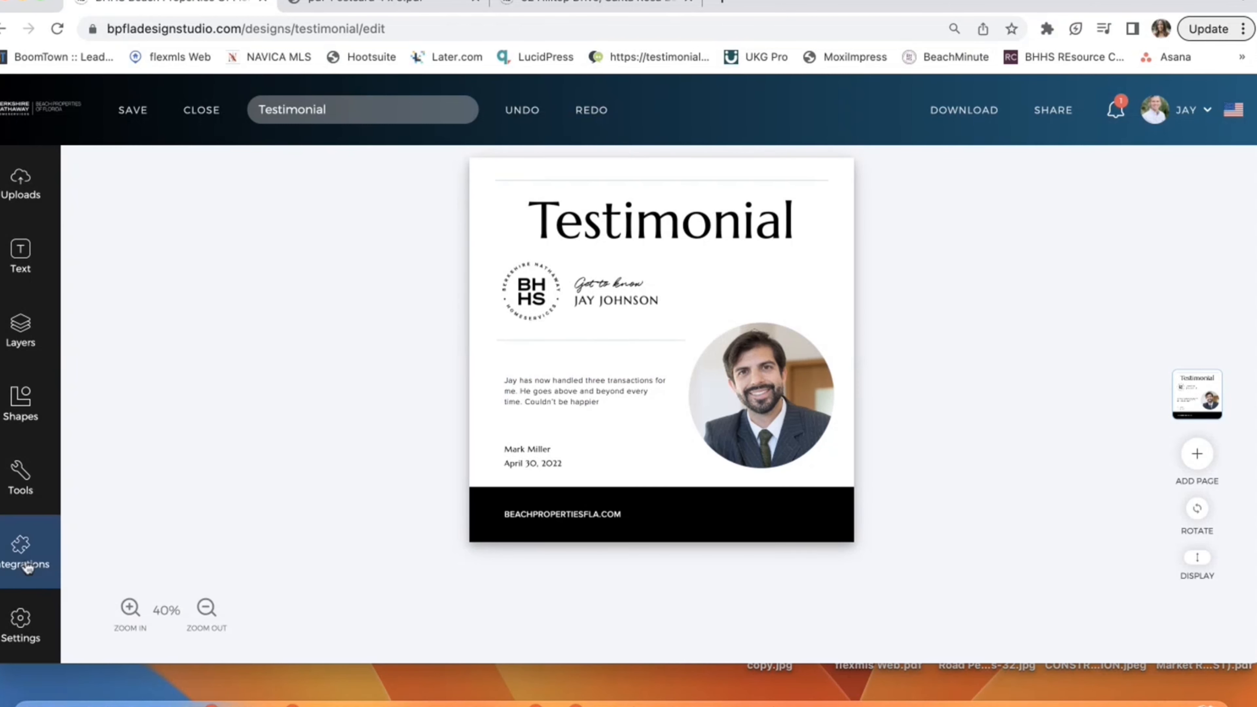
{"action": "left_click", "coordinate": [22, 557]}
{"action": "left_click", "coordinate": [208, 256]}
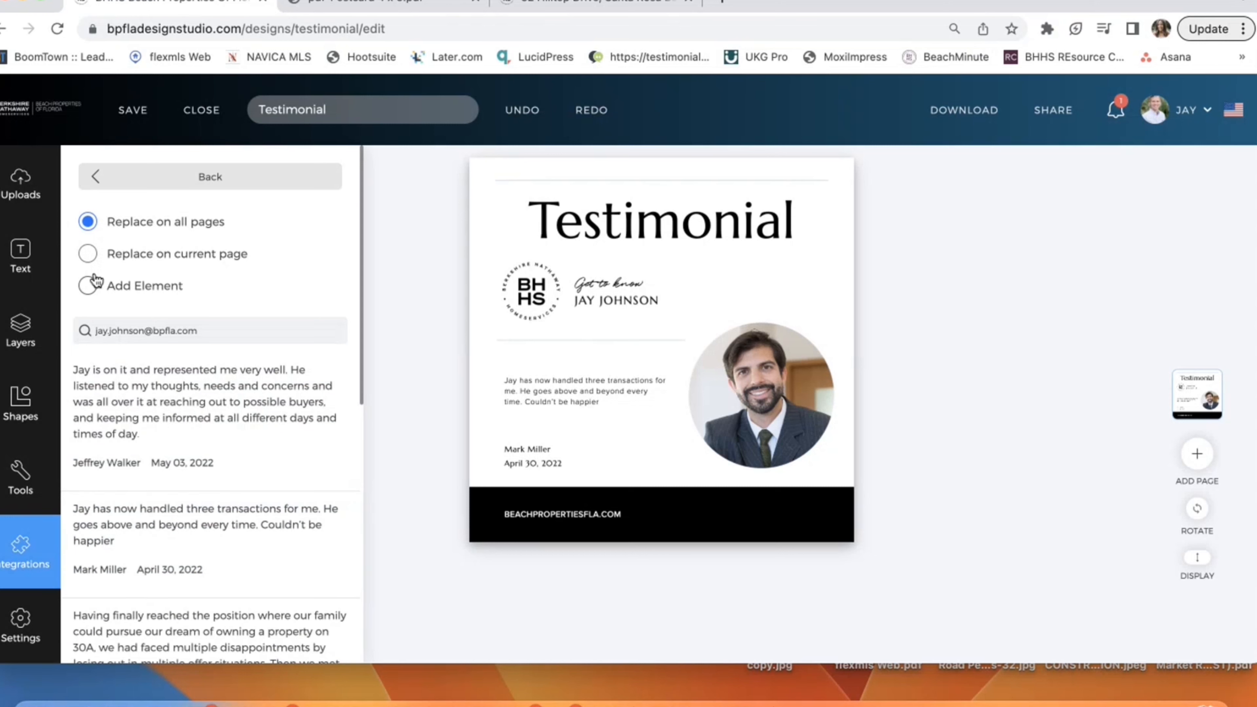
{"action": "left_click", "coordinate": [95, 256]}
Replace the design's testimonial text with the May 03, 2022 review from the Testimonials integration
{"action": "left_click", "coordinate": [533, 393]}
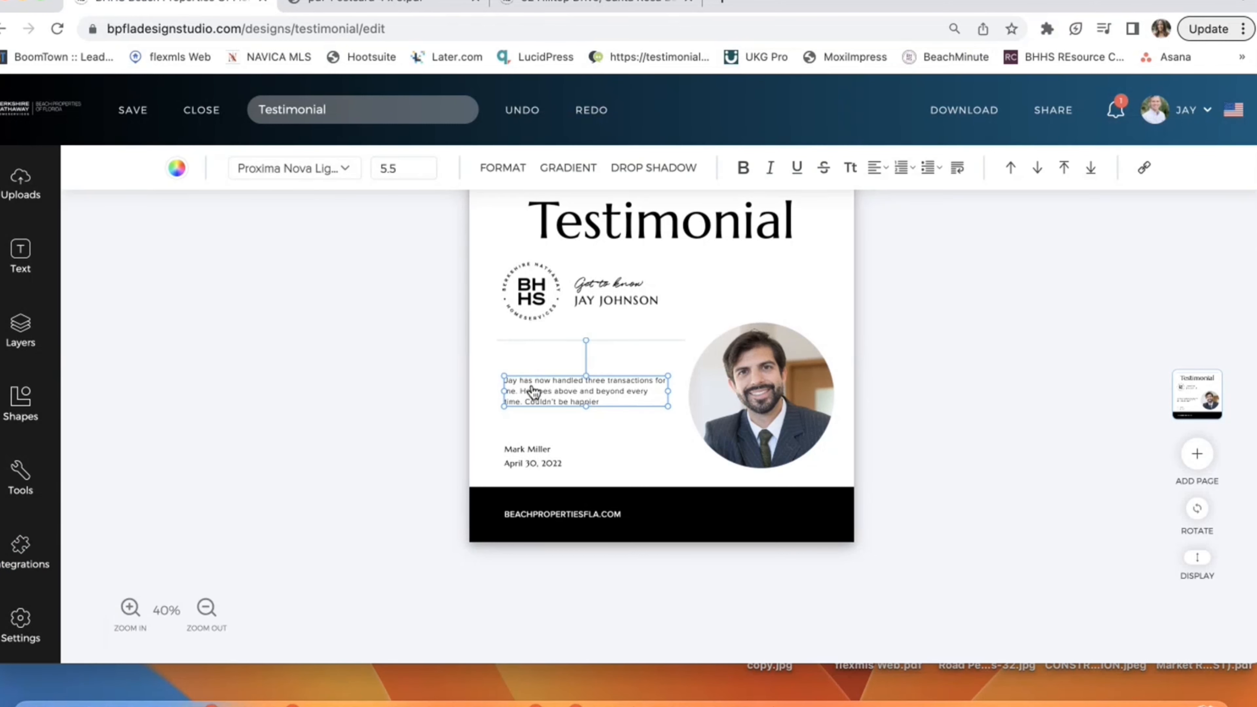
{"action": "left_click", "coordinate": [20, 550]}
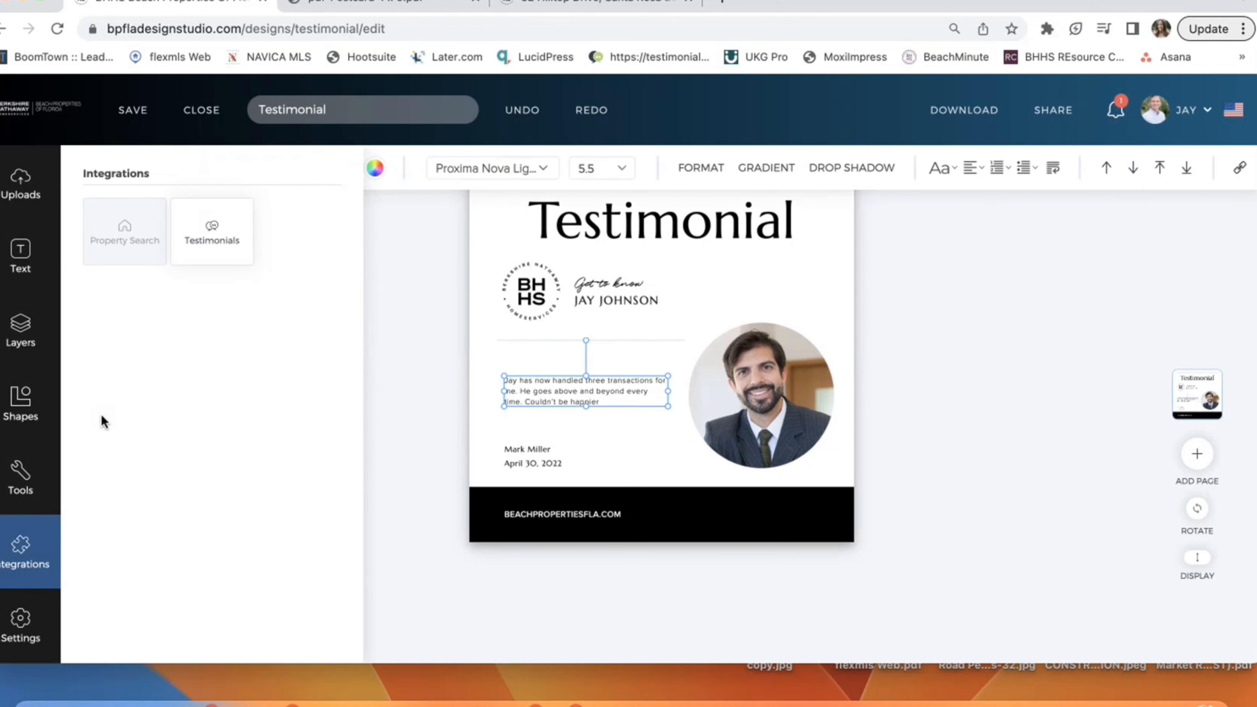
{"action": "left_click", "coordinate": [212, 232]}
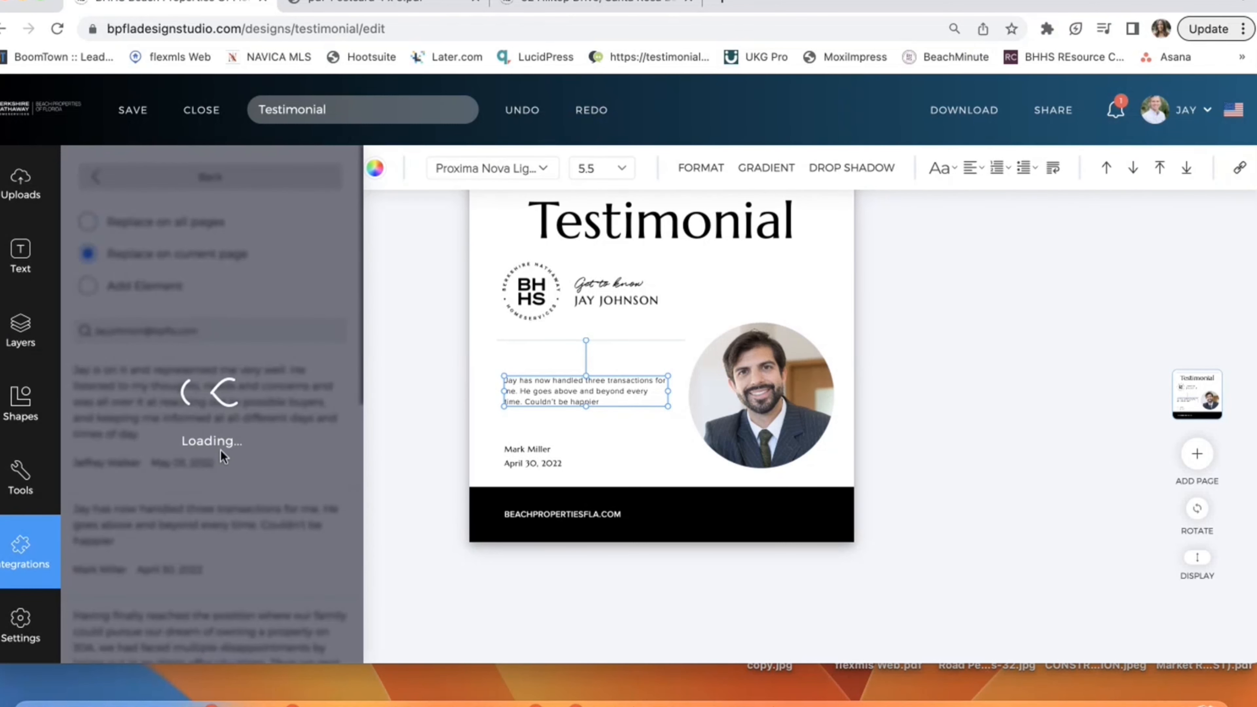
{"action": "scroll", "coordinate": [223, 463], "scroll_direction": "down", "scroll_amount": 10}
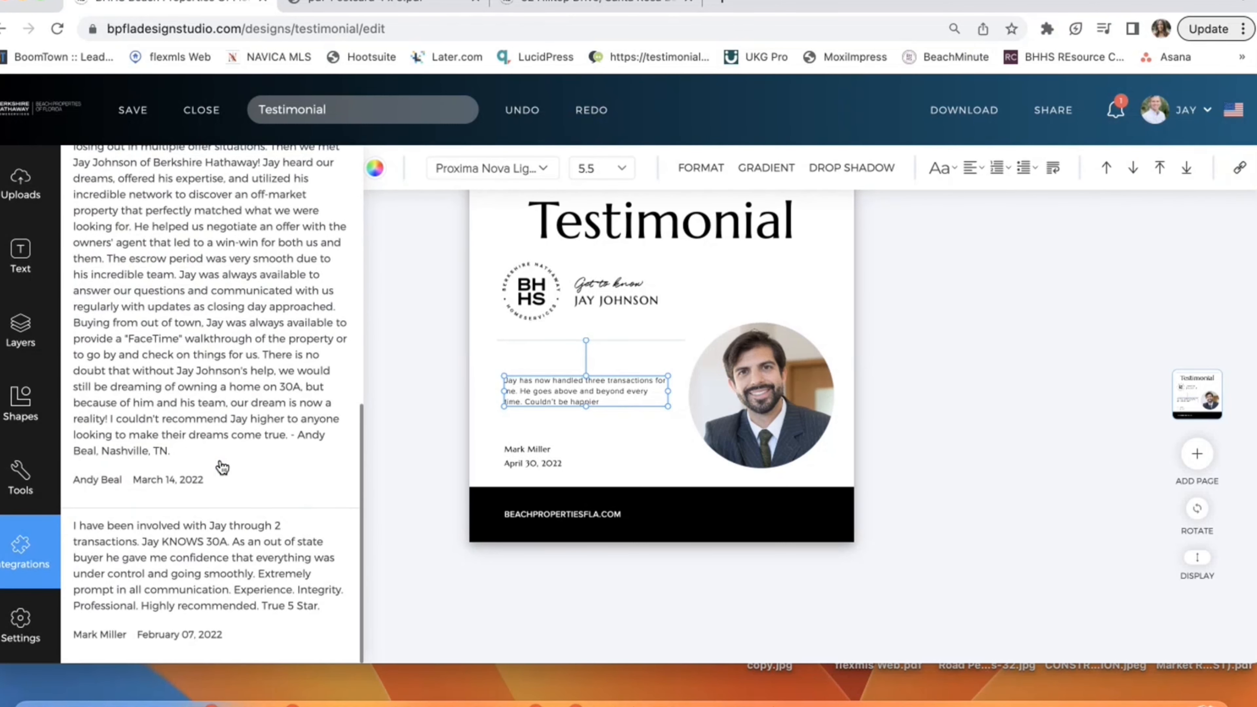
{"action": "scroll", "coordinate": [238, 520], "scroll_direction": "up", "scroll_amount": 10}
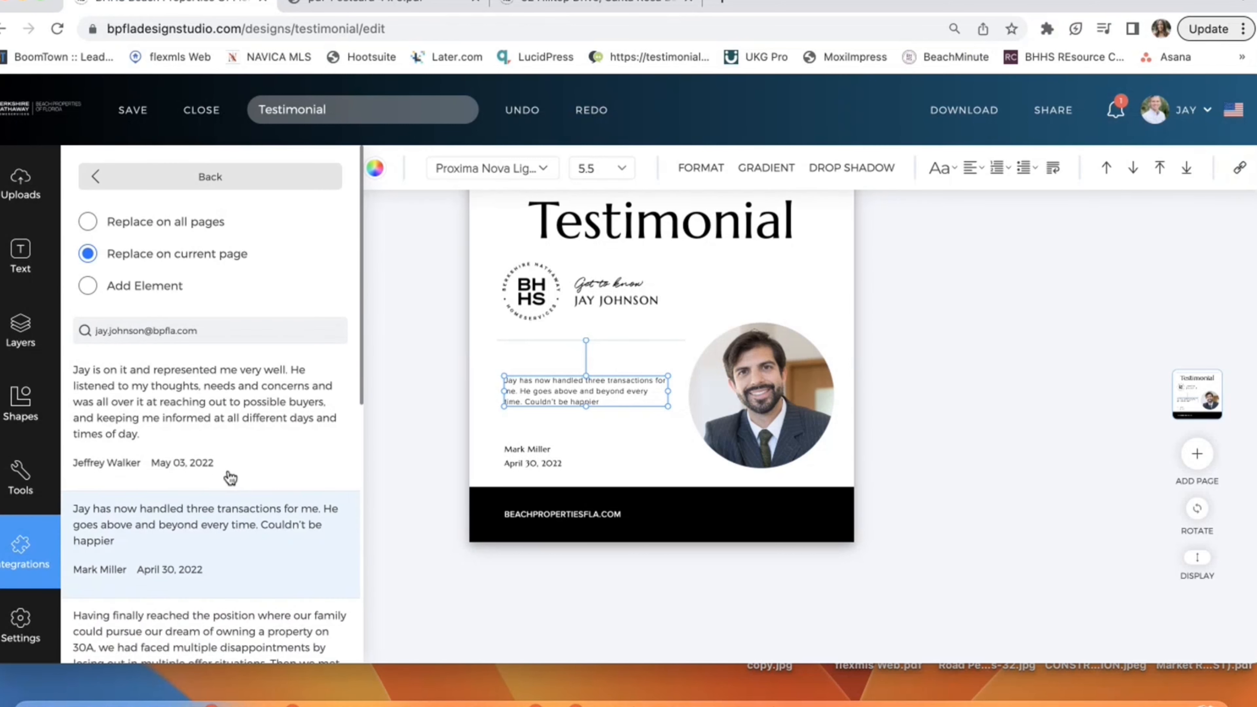
{"action": "left_click", "coordinate": [217, 411]}
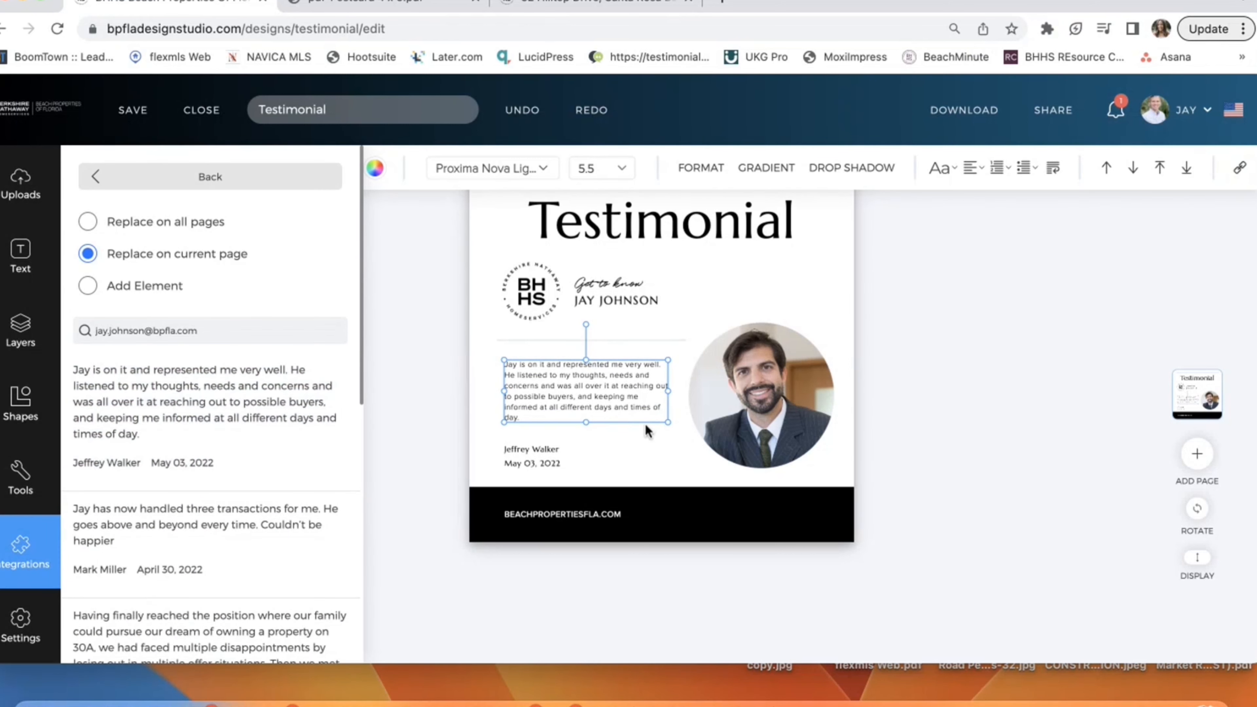
{"action": "left_click", "coordinate": [639, 460]}
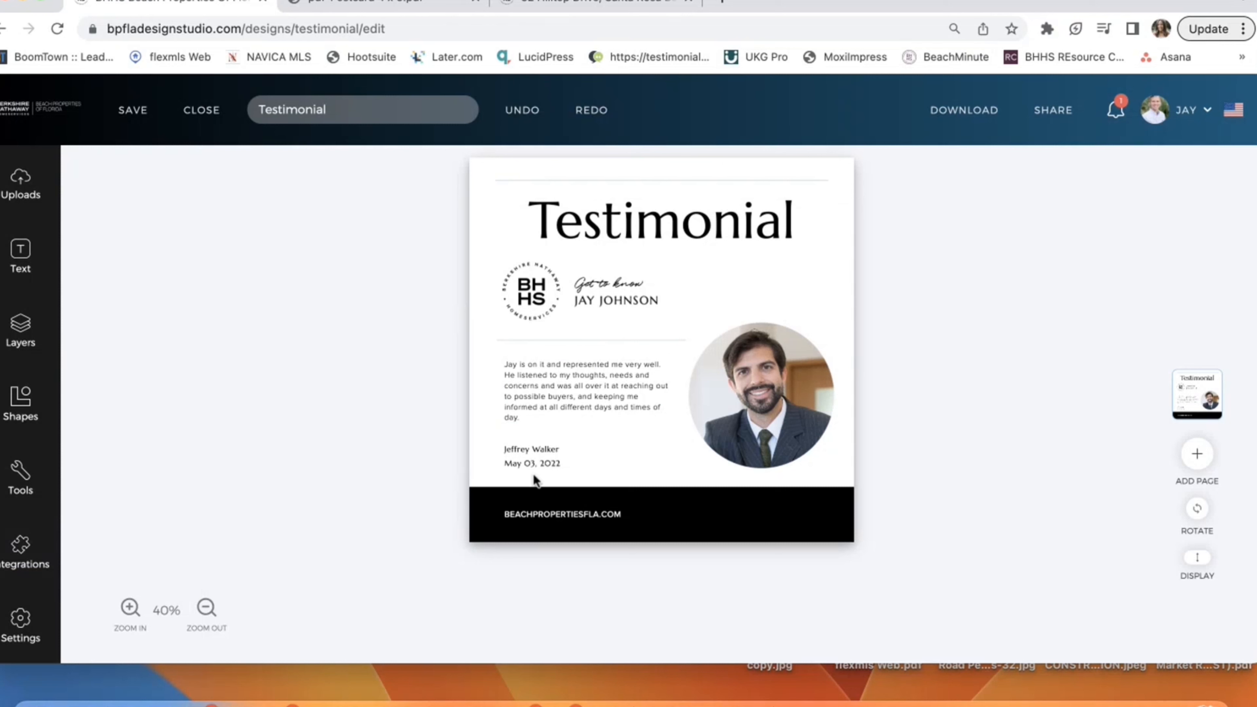
Shorten the reviewer's surname to its initial and delete the review date below it
{"action": "left_click", "coordinate": [561, 451]}
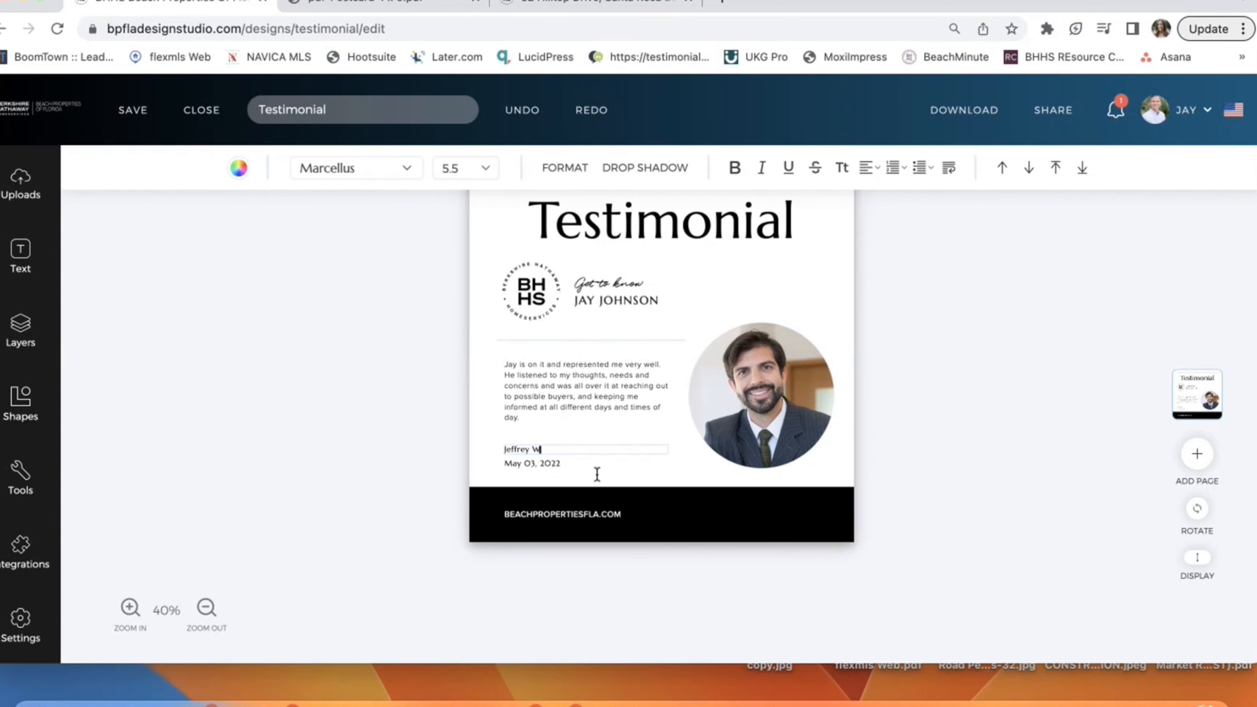
{"action": "left_click", "coordinate": [551, 465]}
{"action": "key", "text": "Delete"}
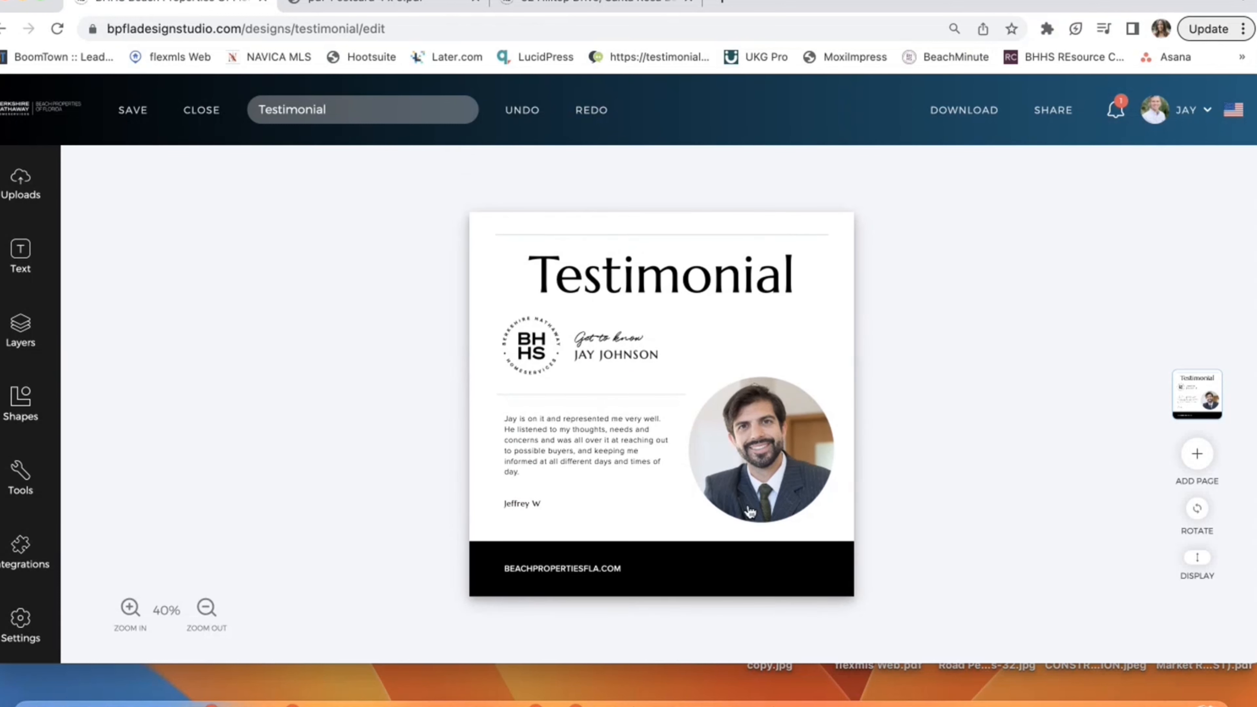
Replace the placeholder portrait with the agent's headshot from the account images and shift it down so the head fits the circle
{"action": "left_click", "coordinate": [755, 456]}
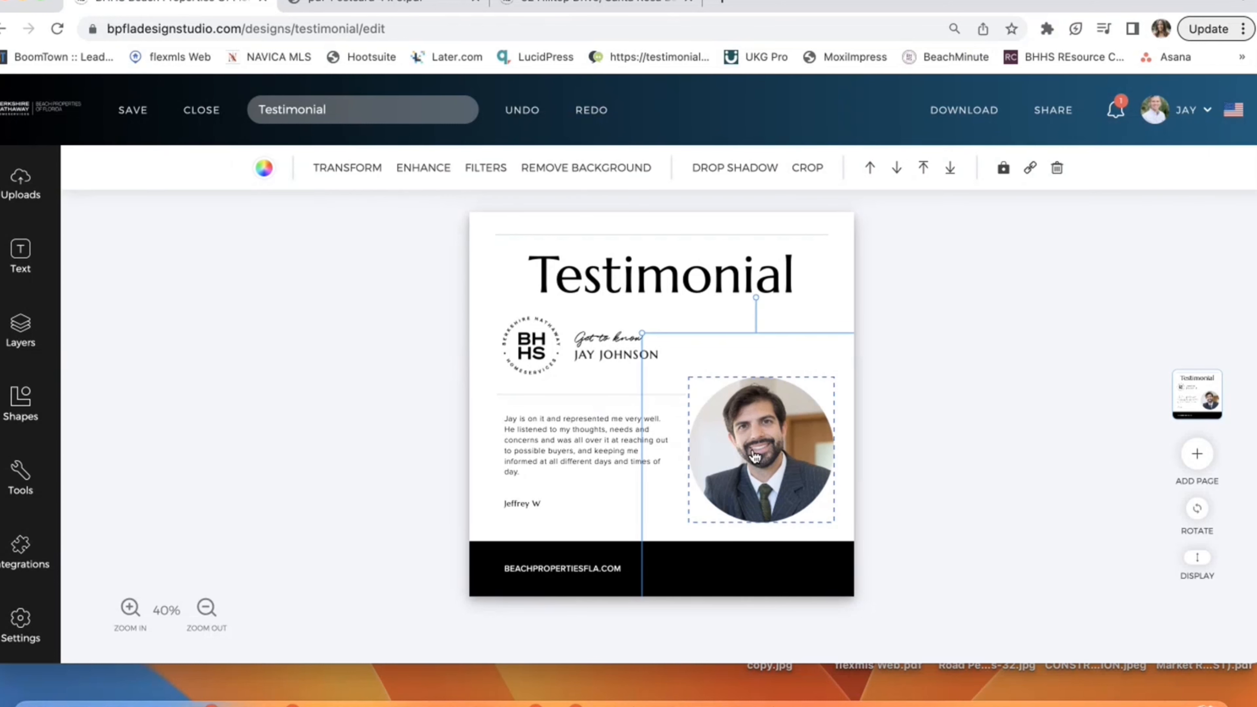
{"action": "left_click", "coordinate": [133, 429]}
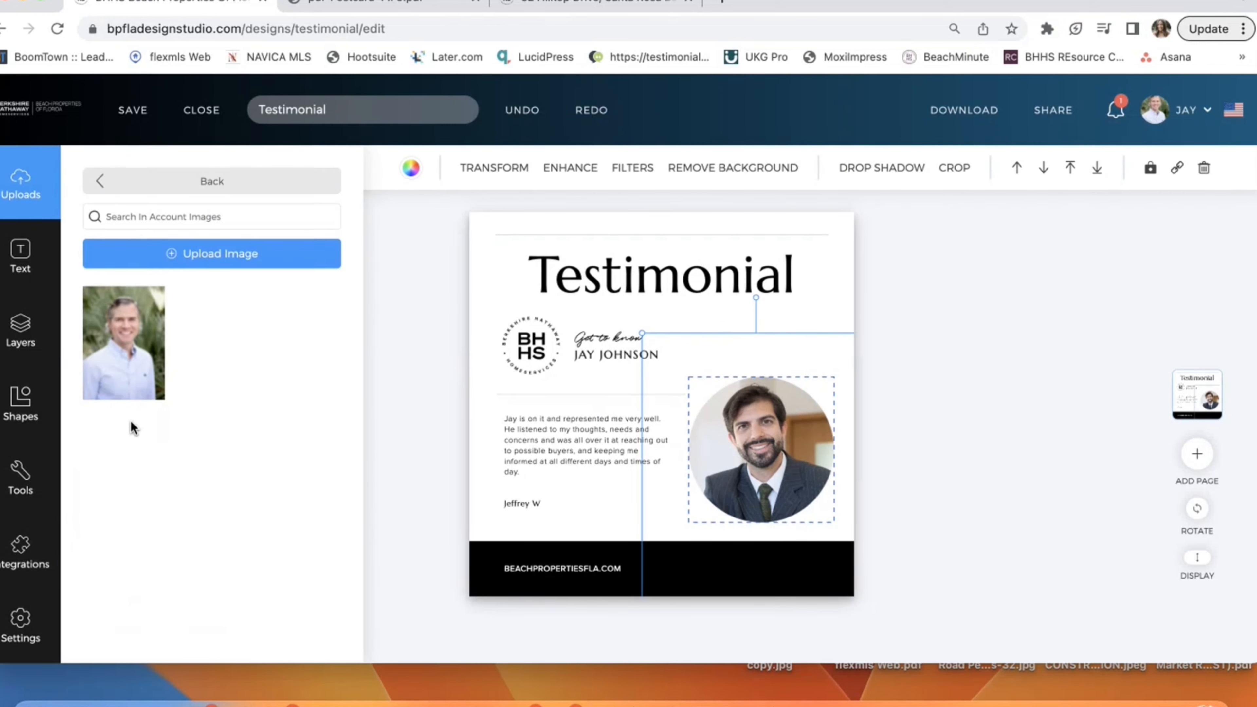
{"action": "left_click", "coordinate": [135, 361]}
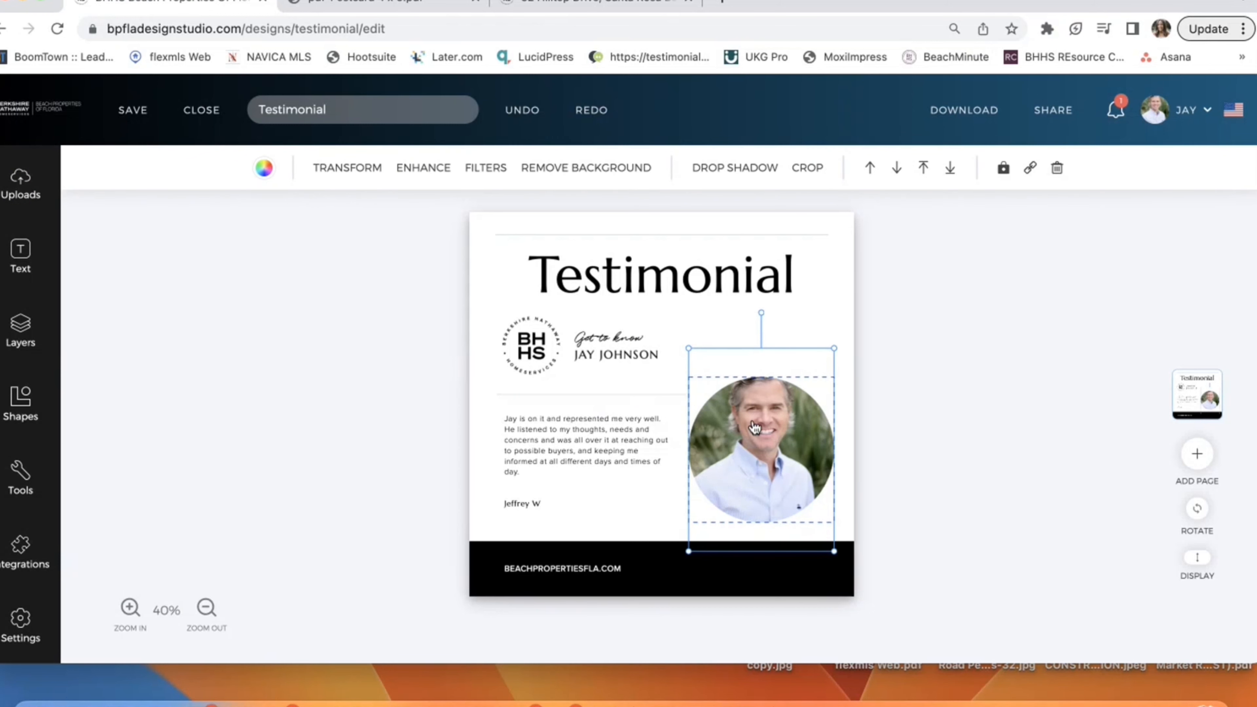
{"action": "left_click_drag", "start_coordinate": [759, 427], "coordinate": [757, 448]}
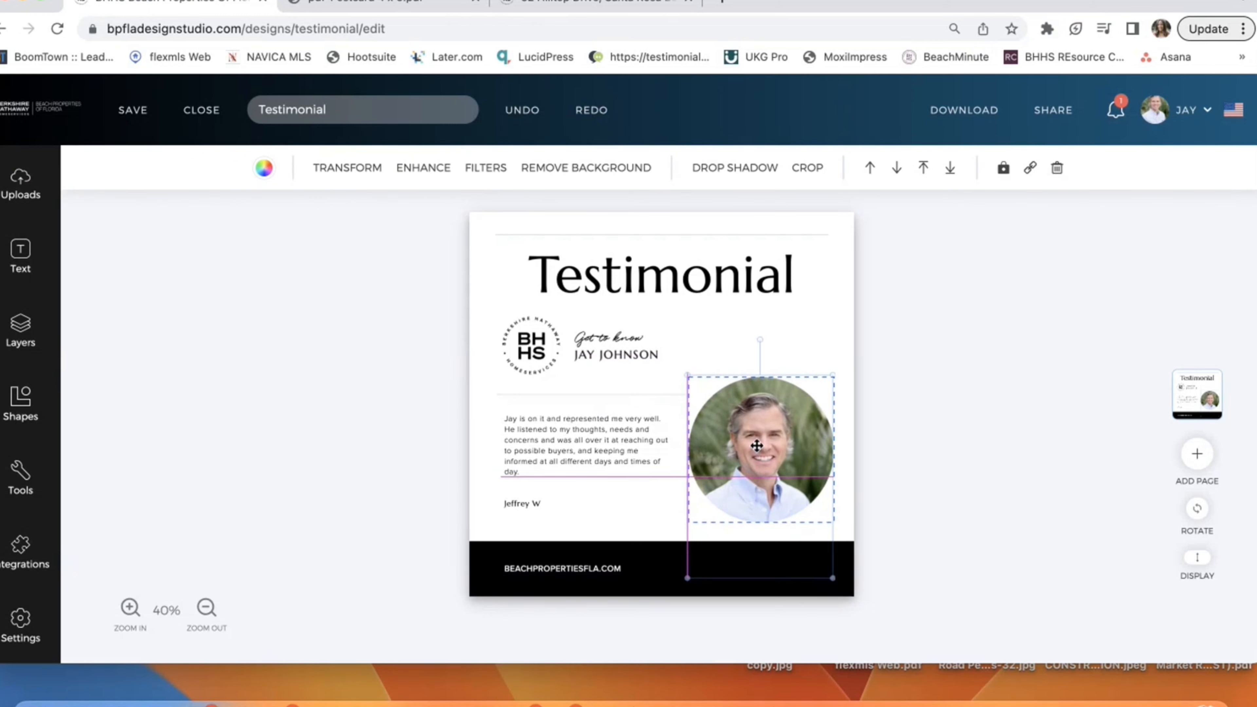
Prefix the web address in the black footer with the agent's first name followed by ".30A."
{"action": "left_click", "coordinate": [510, 574]}
{"action": "left_click", "coordinate": [511, 574]}
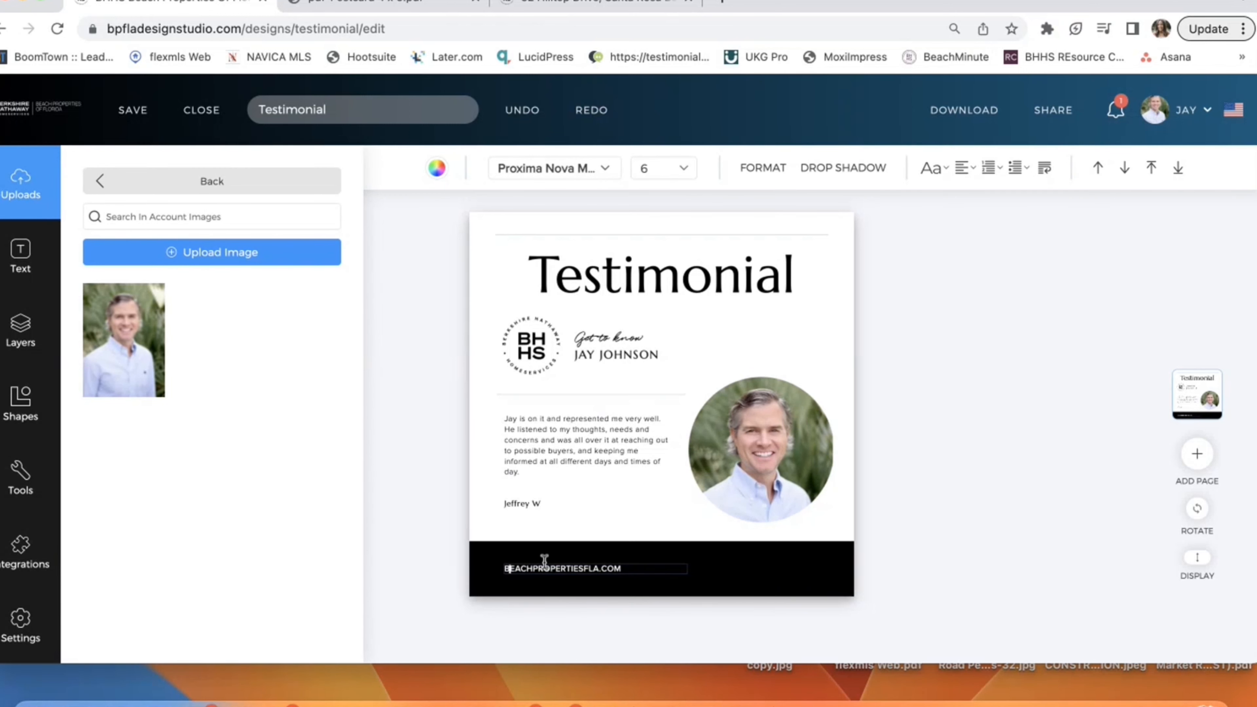
{"action": "type", "text": "JAY.30"}
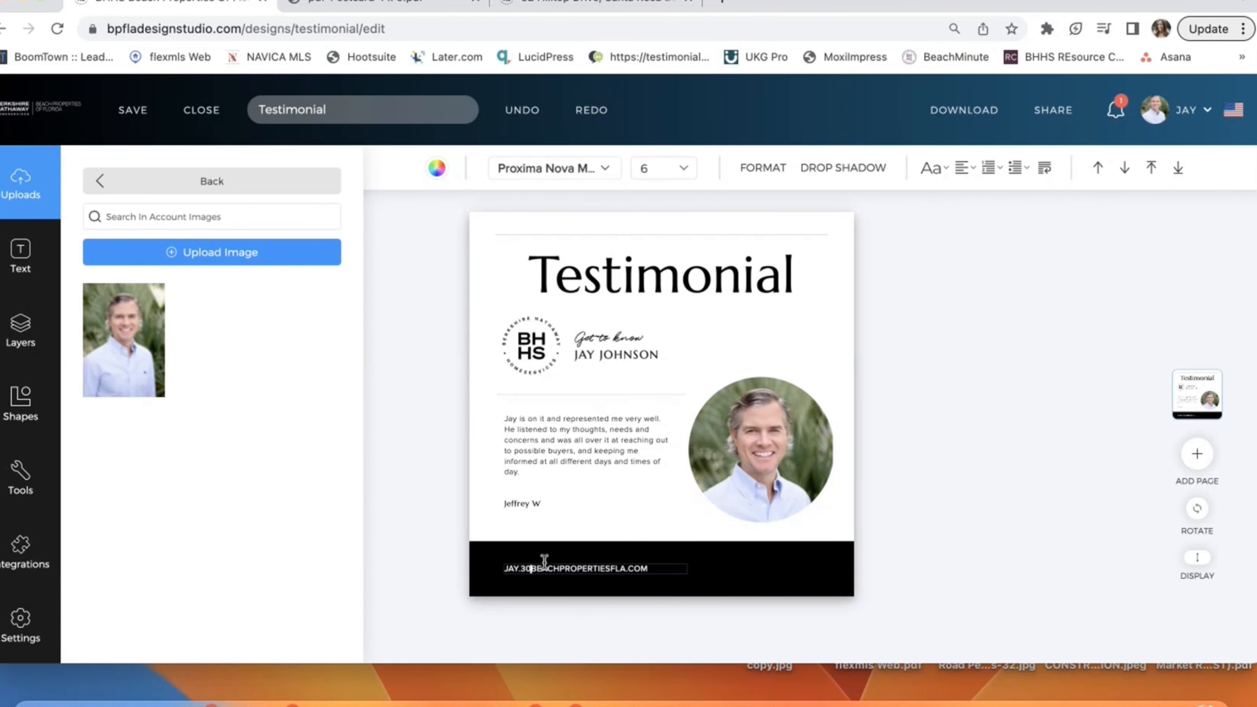
{"action": "type", "text": "A."}
{"action": "left_click", "coordinate": [1066, 488]}
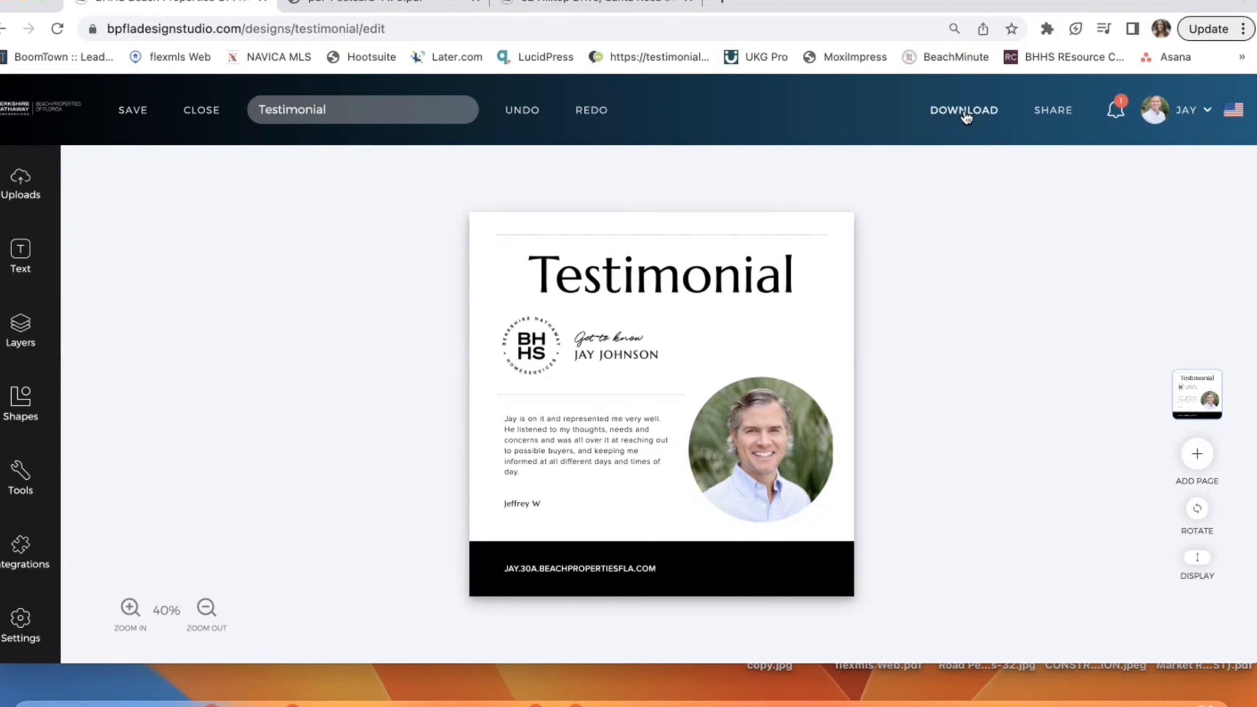
Download the Testimonial design as a PNG, view the downloaded file and close its preview
{"action": "left_click", "coordinate": [966, 117]}
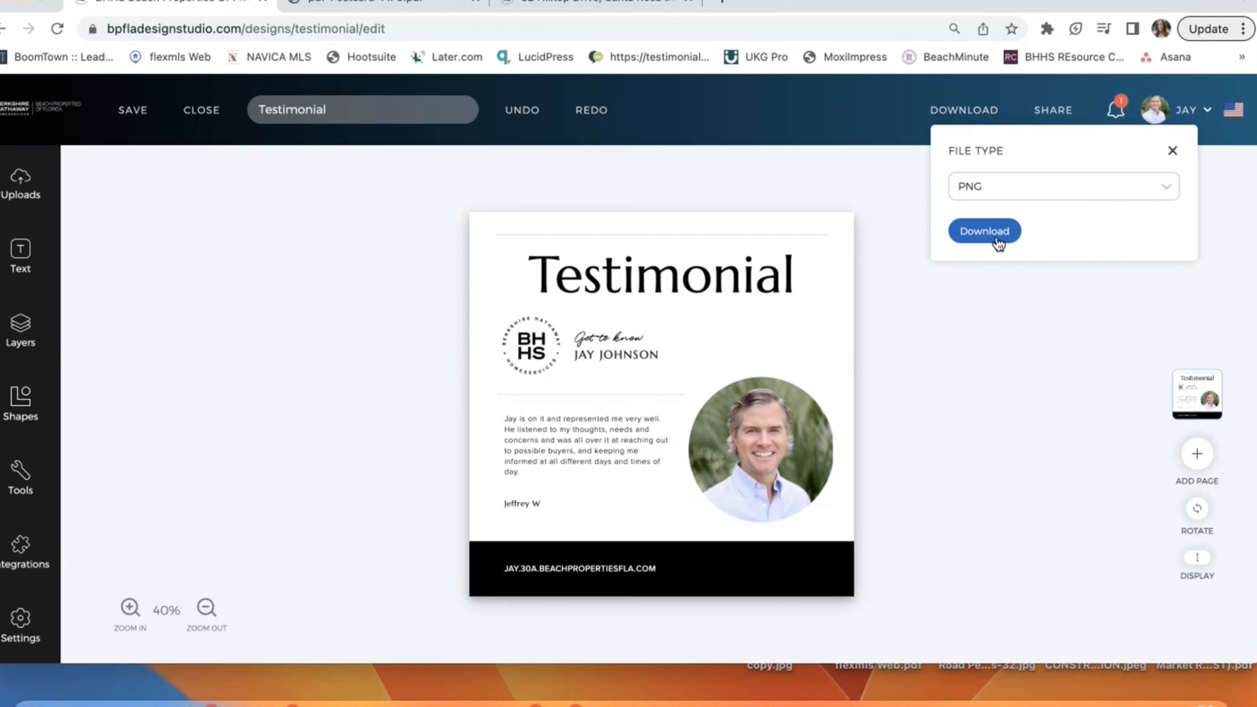
{"action": "left_click", "coordinate": [996, 236]}
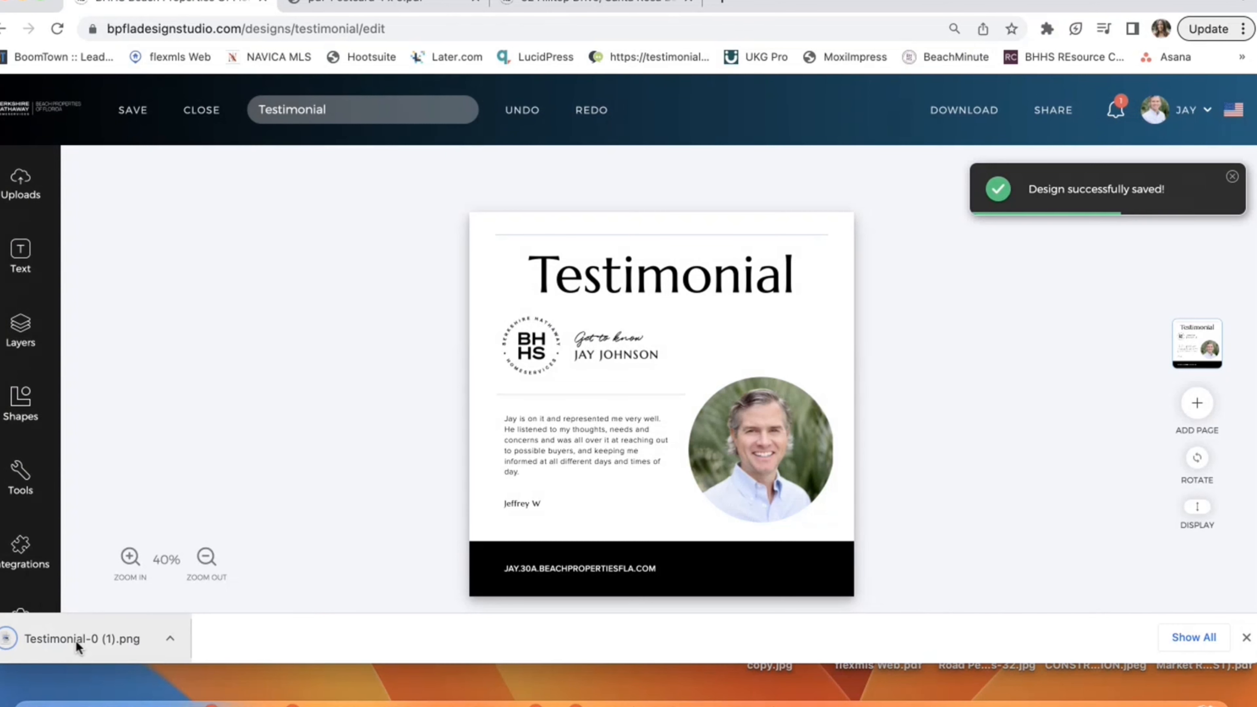
{"action": "left_click", "coordinate": [79, 639]}
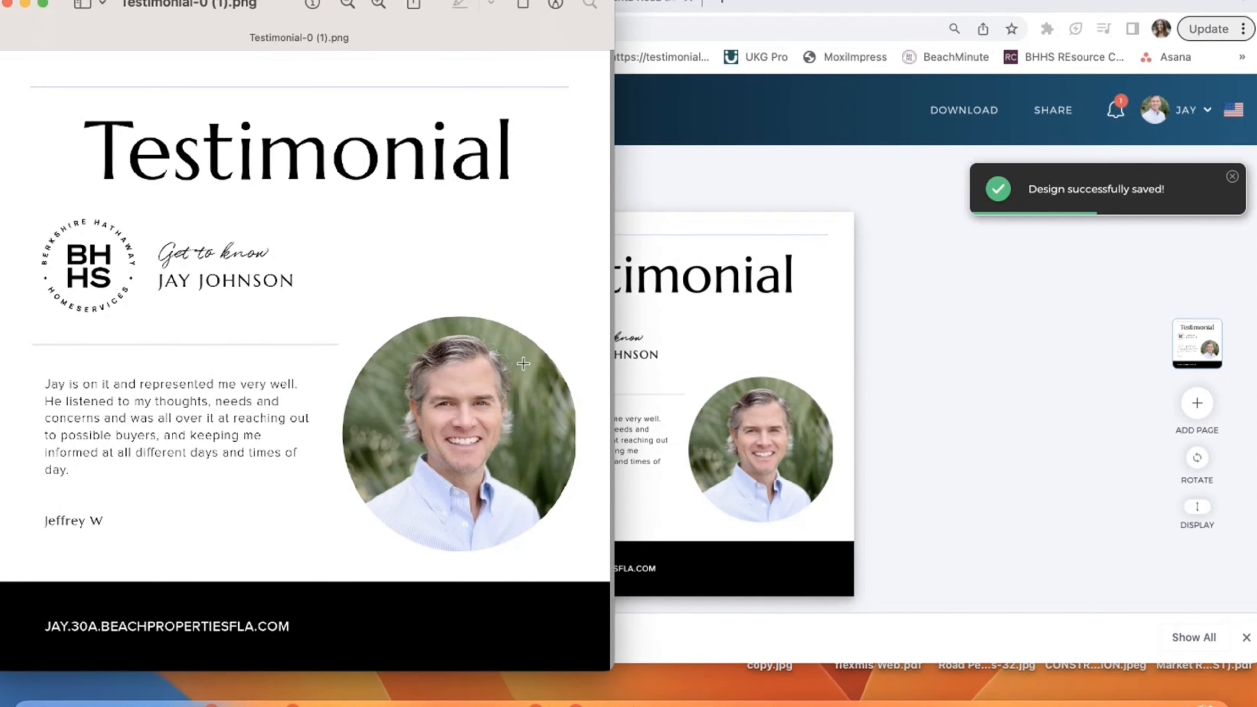
{"action": "left_click", "coordinate": [8, 4]}
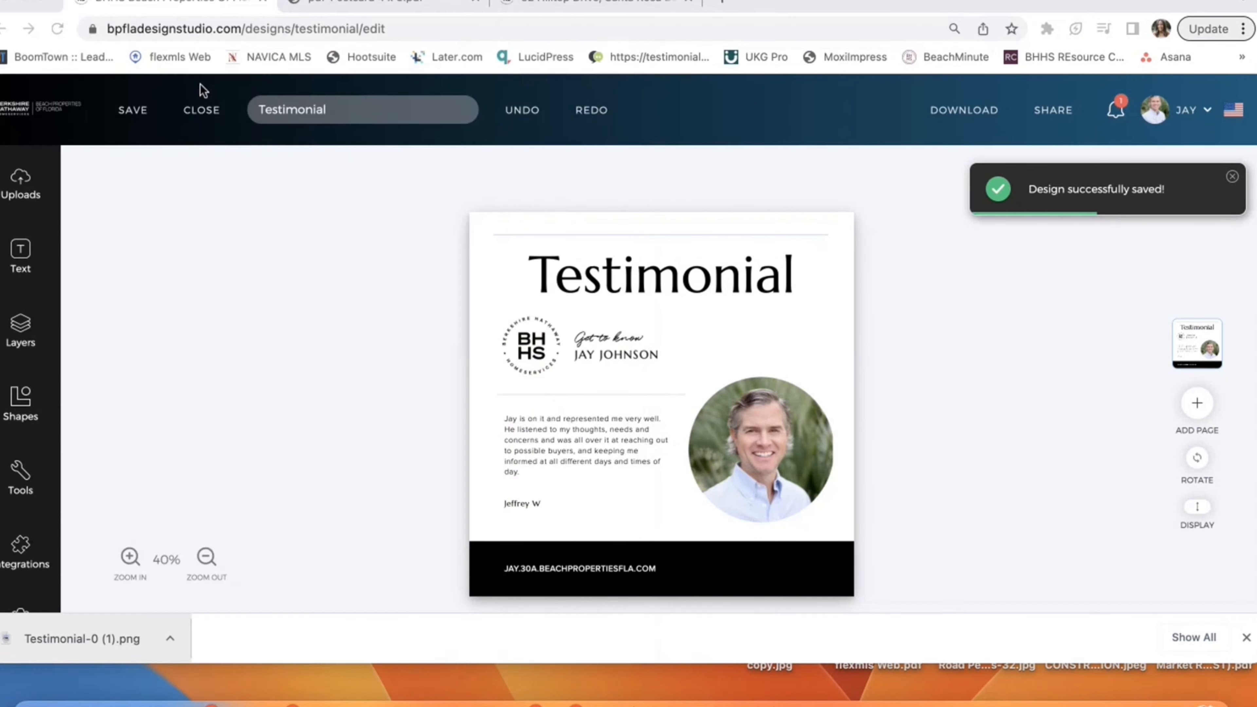
Return to the dashboard, open the Knowledge Center and look through its how-to tutorials
{"action": "left_click", "coordinate": [37, 106]}
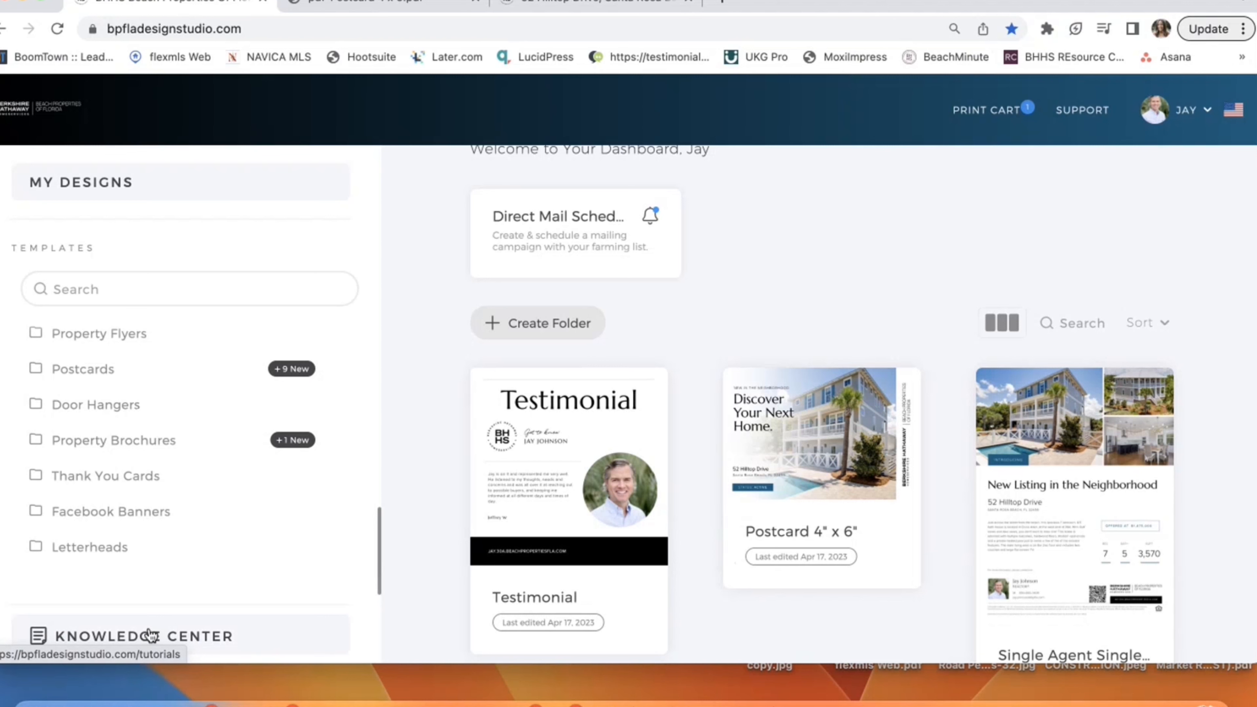
{"action": "left_click", "coordinate": [225, 636]}
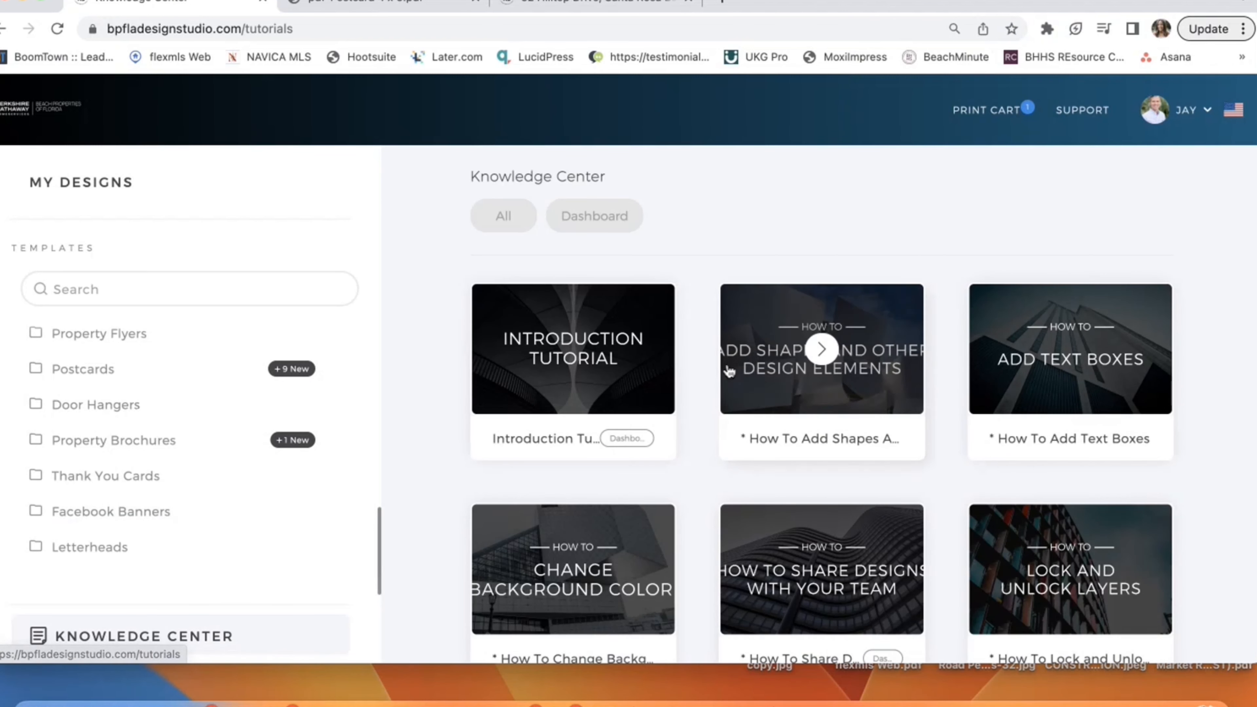
{"action": "scroll", "coordinate": [836, 243], "scroll_direction": "down", "scroll_amount": 20}
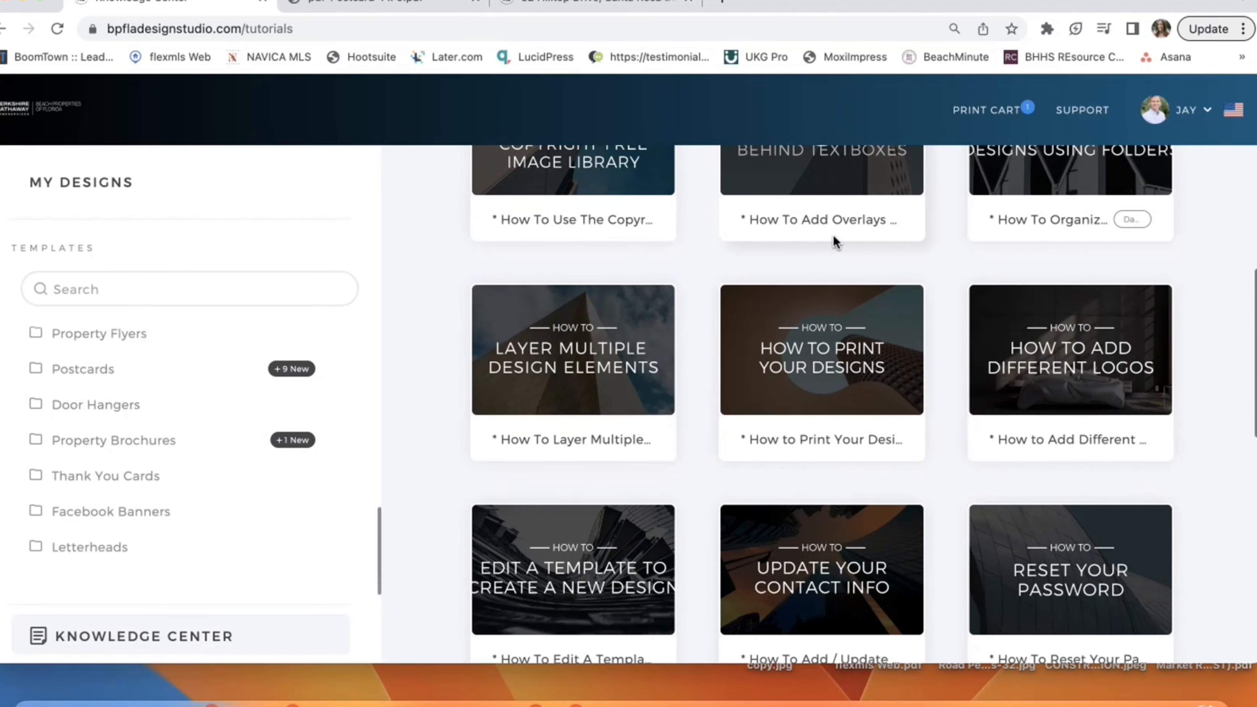
{"action": "scroll", "coordinate": [835, 242], "scroll_direction": "up", "scroll_amount": 20}
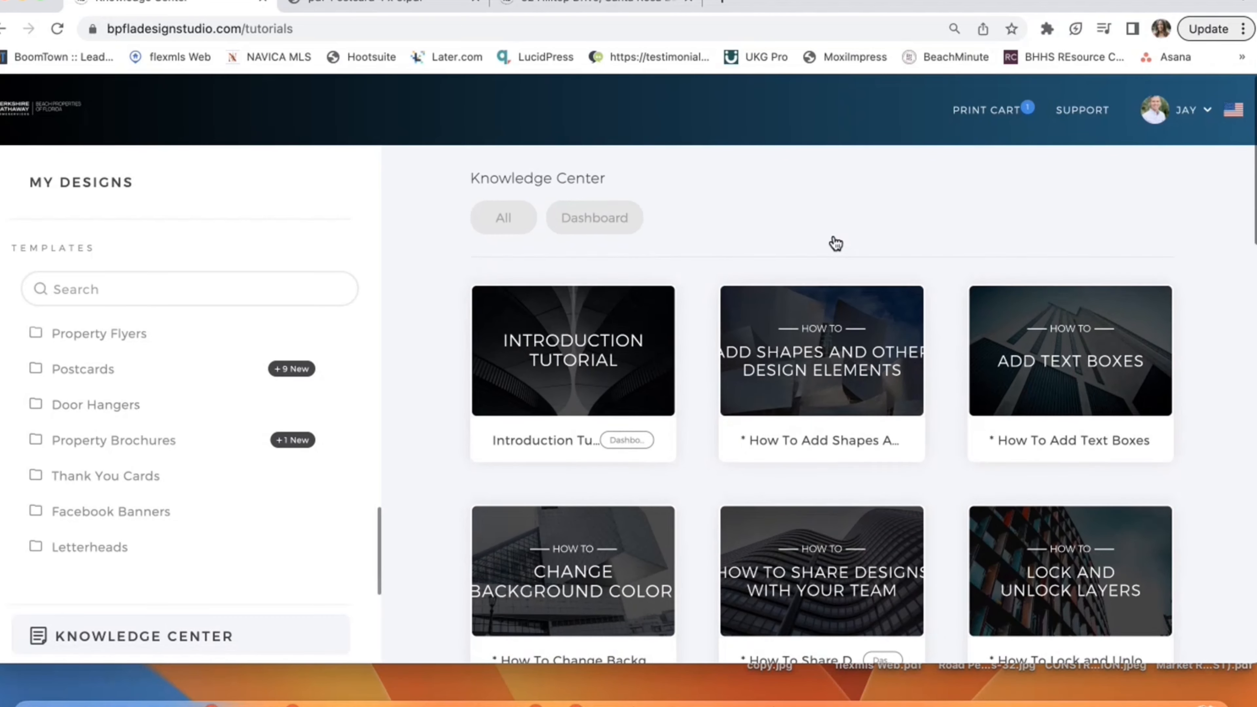